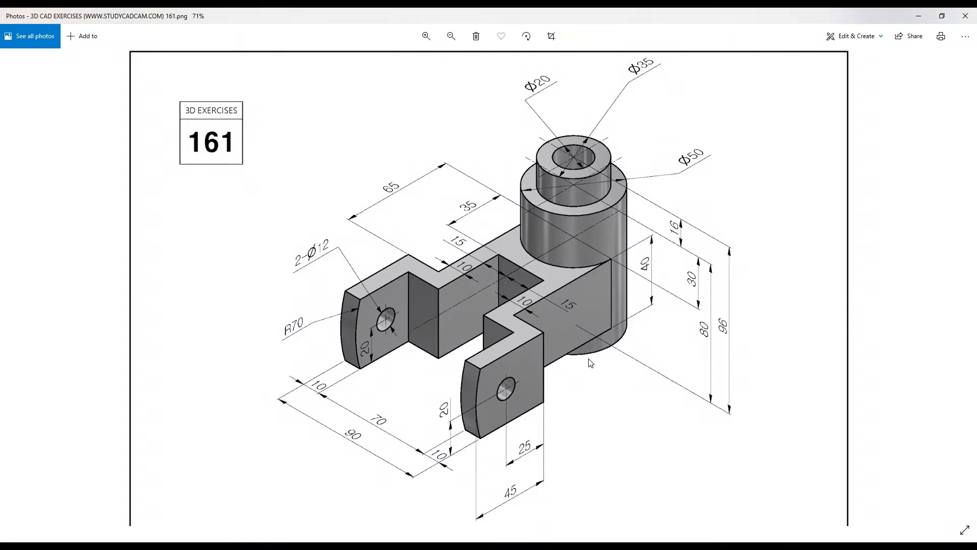
Step: Switch to SOLIDWORKS, create a new part and start a sketch on the Front Plane
key("alt+Tab")
left_click(125, 17)
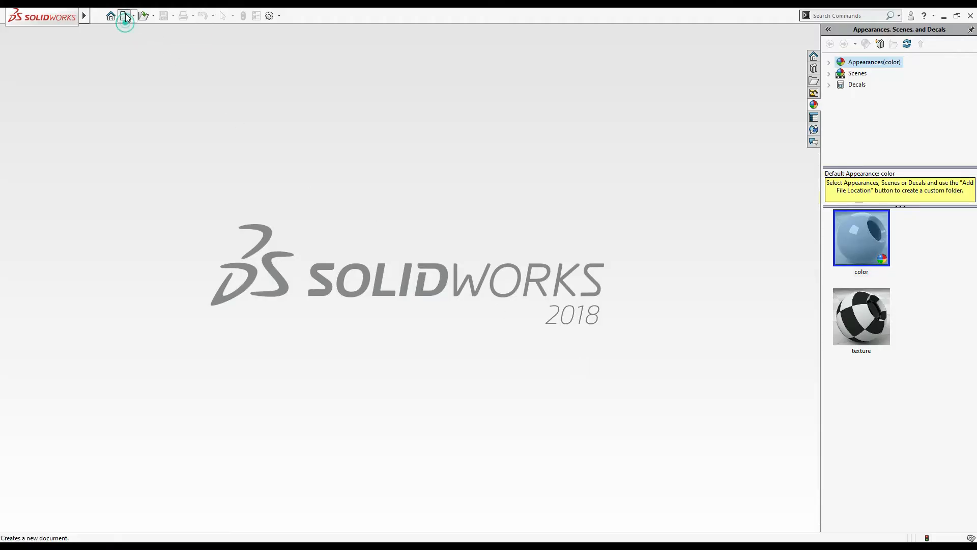
left_click(404, 401)
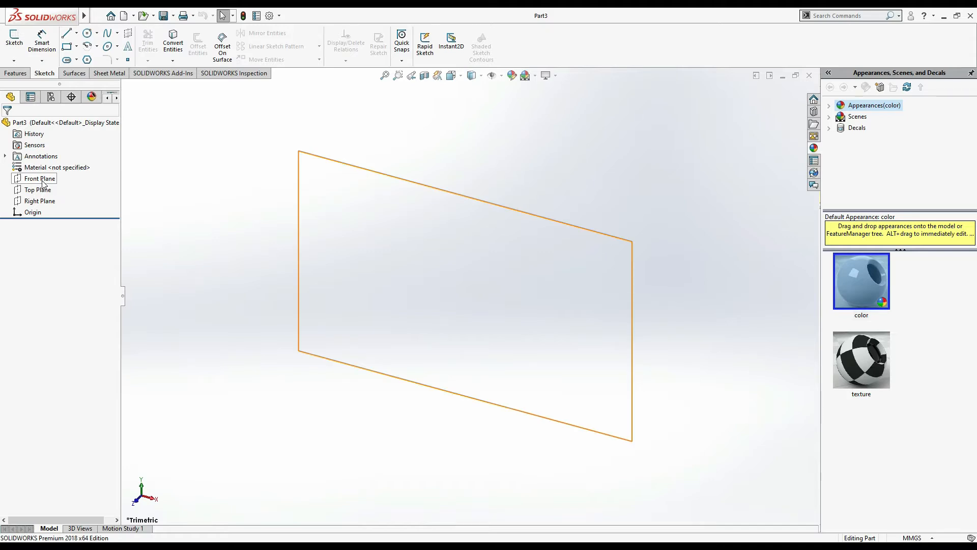
left_click(44, 184)
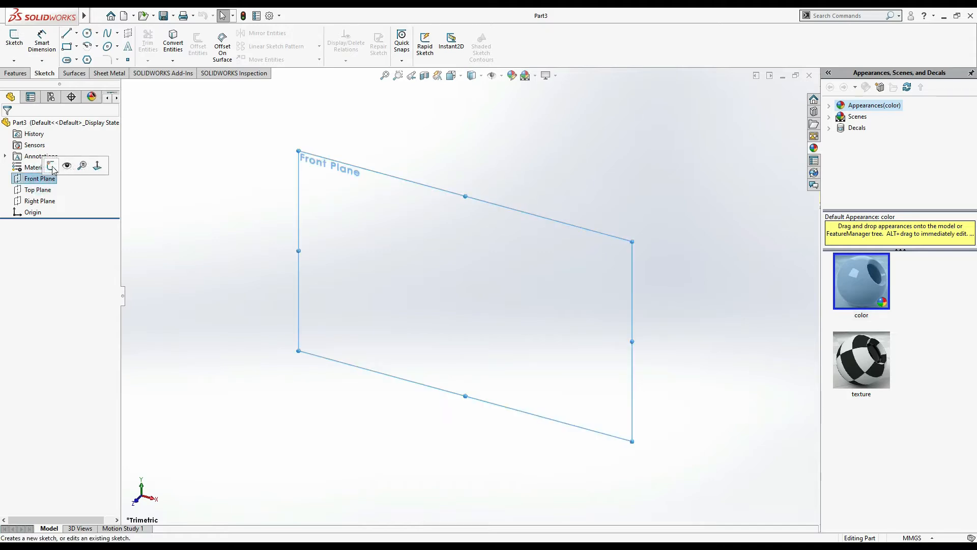
left_click(51, 166)
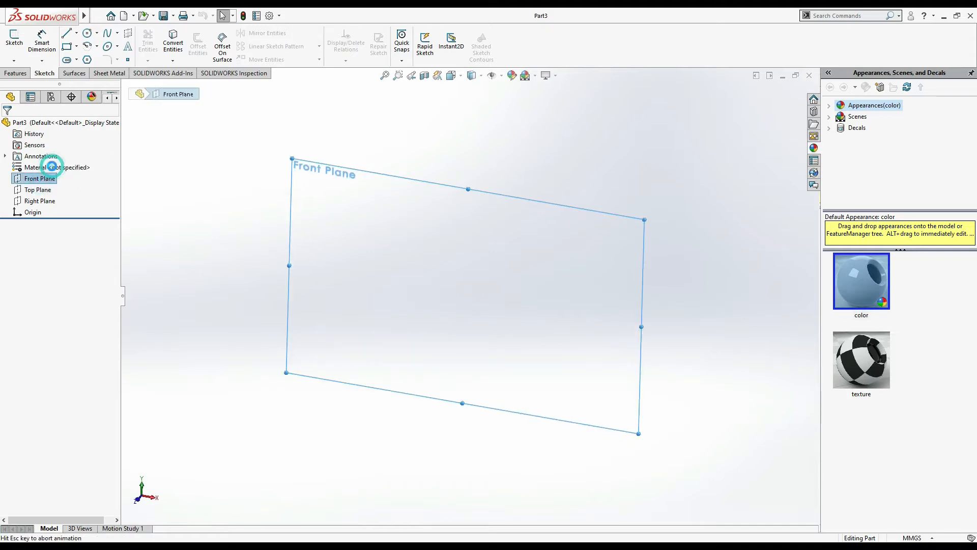
Step: Sketch the fork profile's right half as a stepped line chain from a short horizontal line through the origin, ending in a vertical about 68 mm long
left_click(66, 34)
left_click(452, 296)
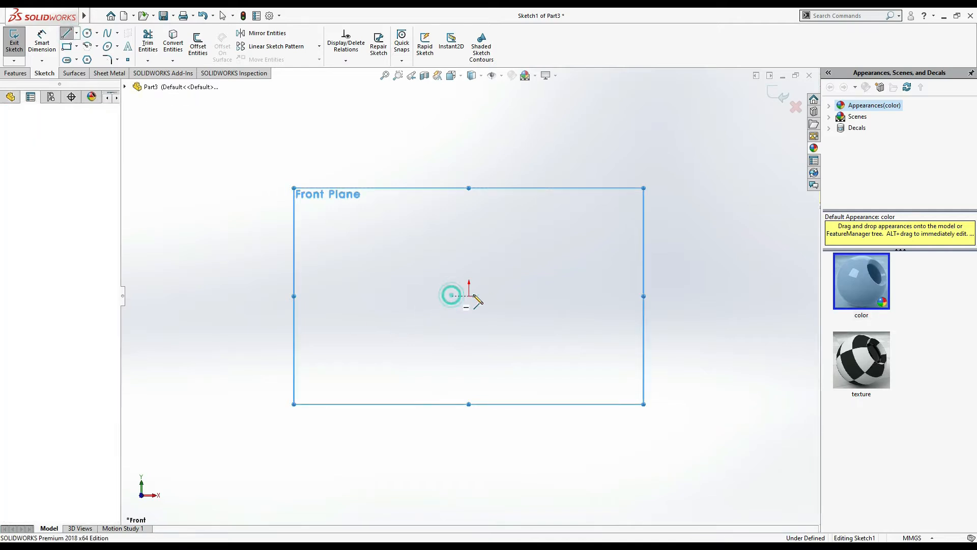
left_click(496, 297)
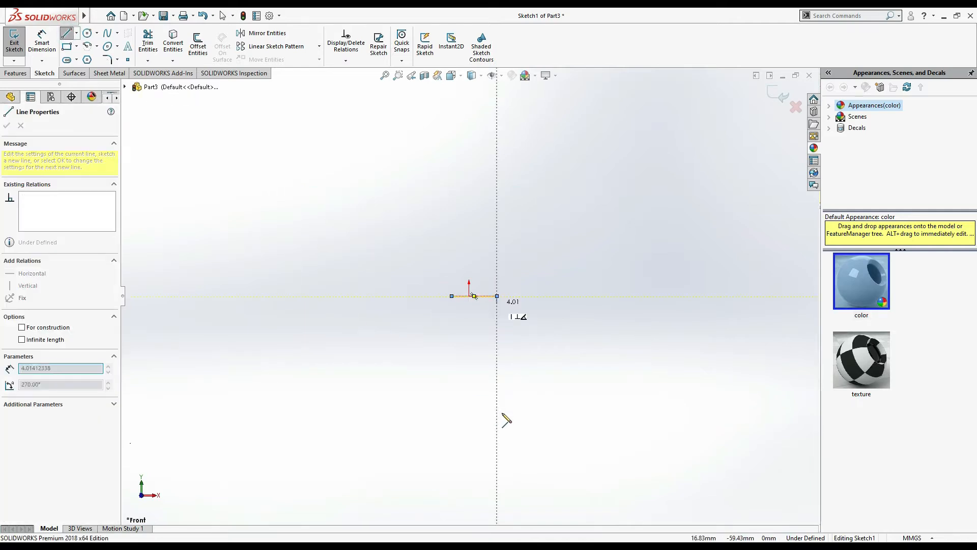
left_click(497, 380)
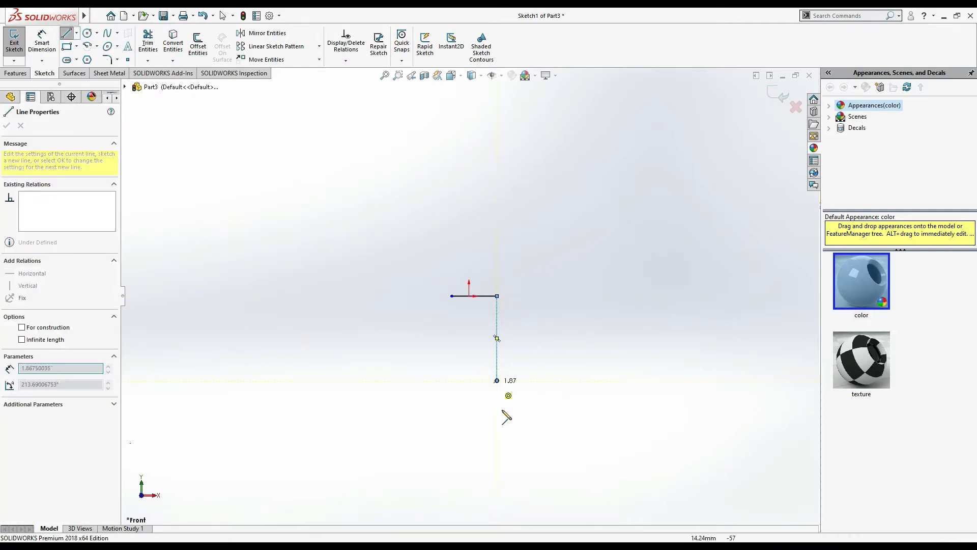
left_click(554, 381)
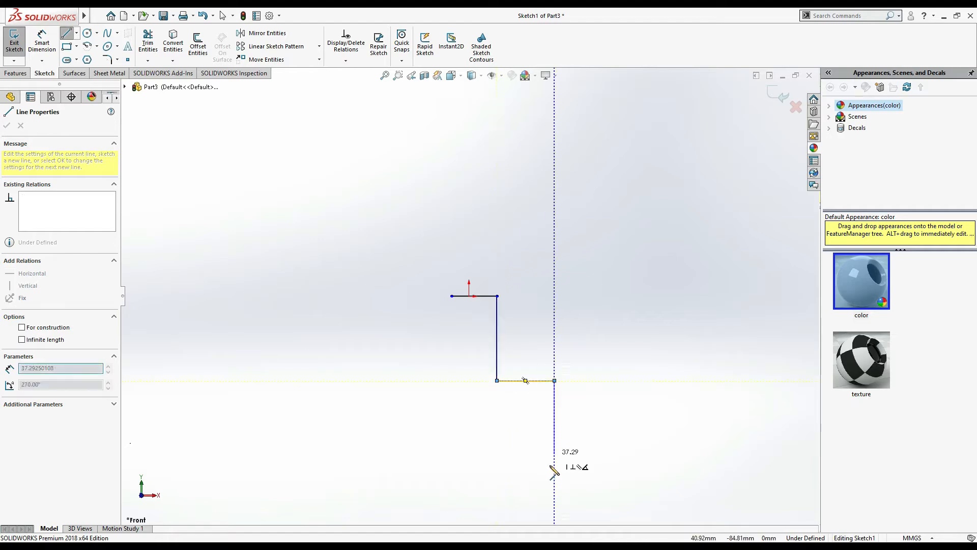
left_click(556, 473)
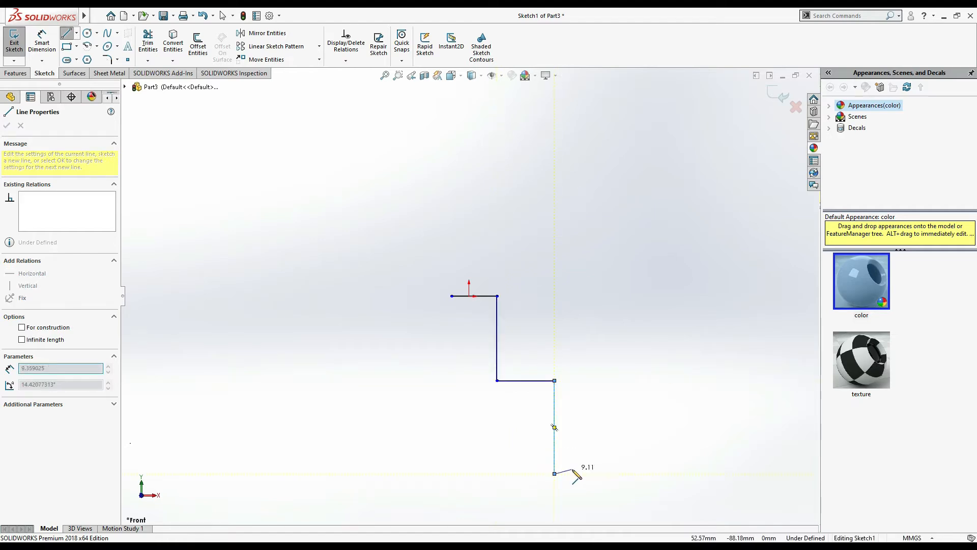
left_click(576, 359)
left_click(513, 359)
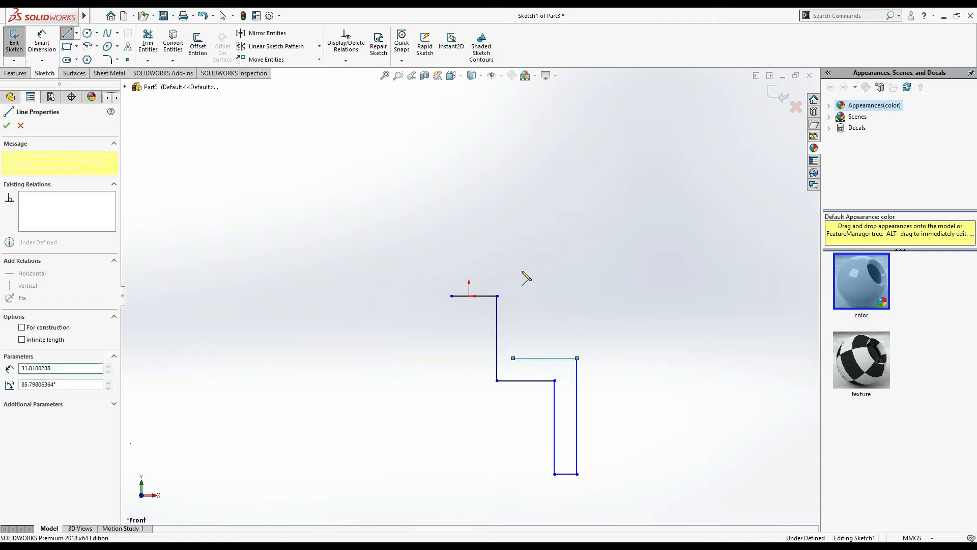
left_click(513, 224)
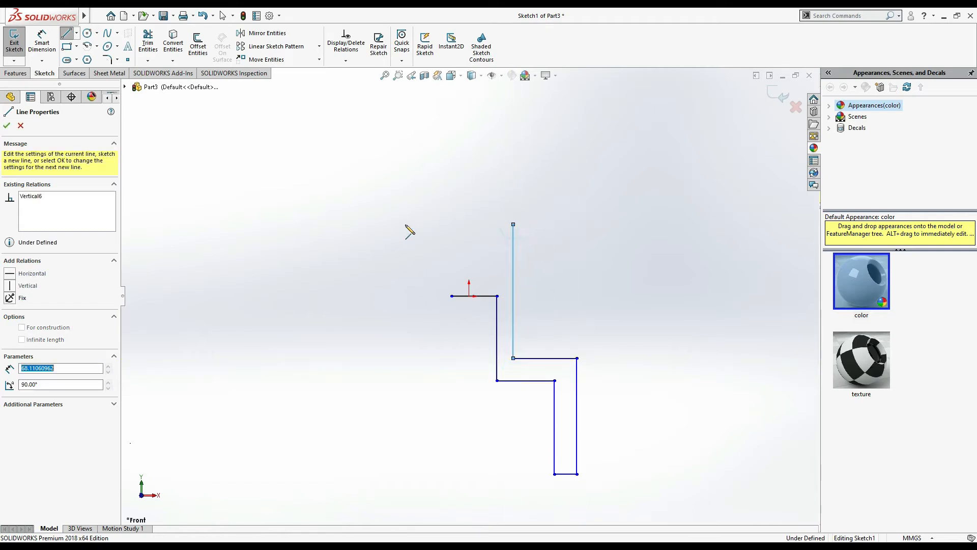
key("Escape")
Step: Sketch the fork profile's left half as a stepped line chain from the central line's left end, finishing with a vertical about 66 mm long
left_click(67, 33)
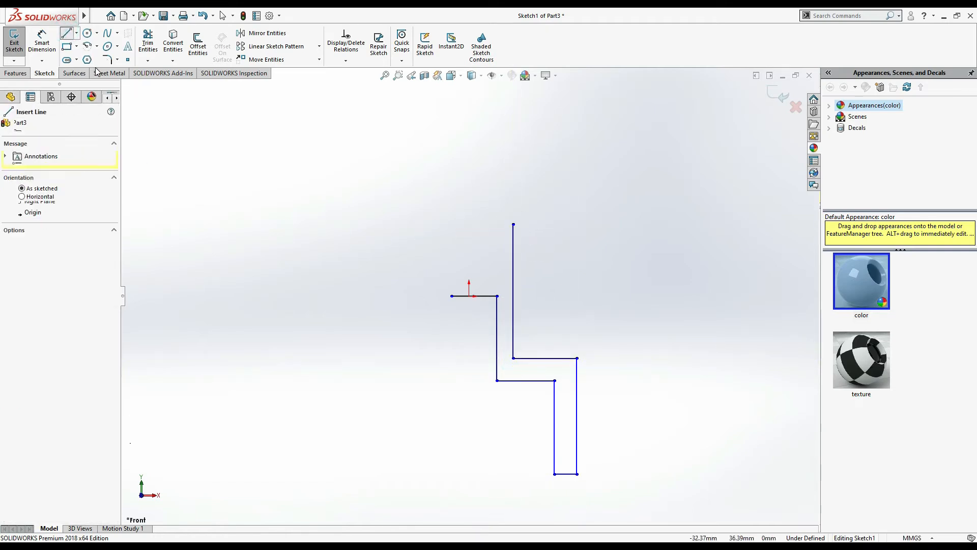
left_click(452, 296)
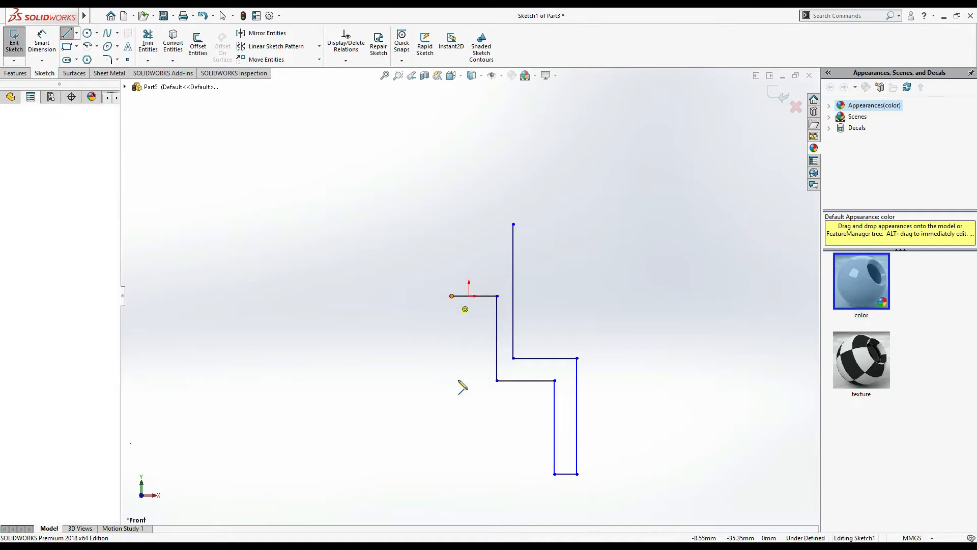
left_click(452, 384)
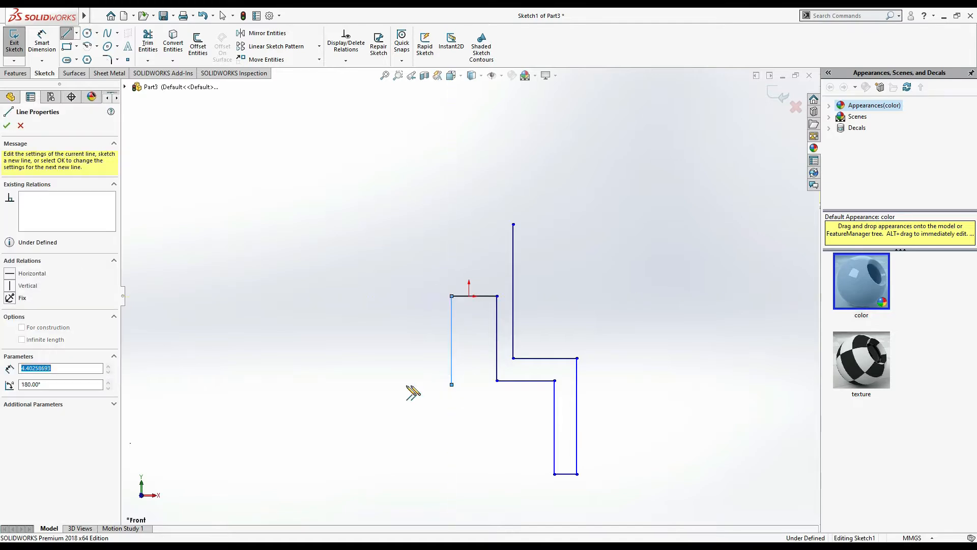
left_click(391, 385)
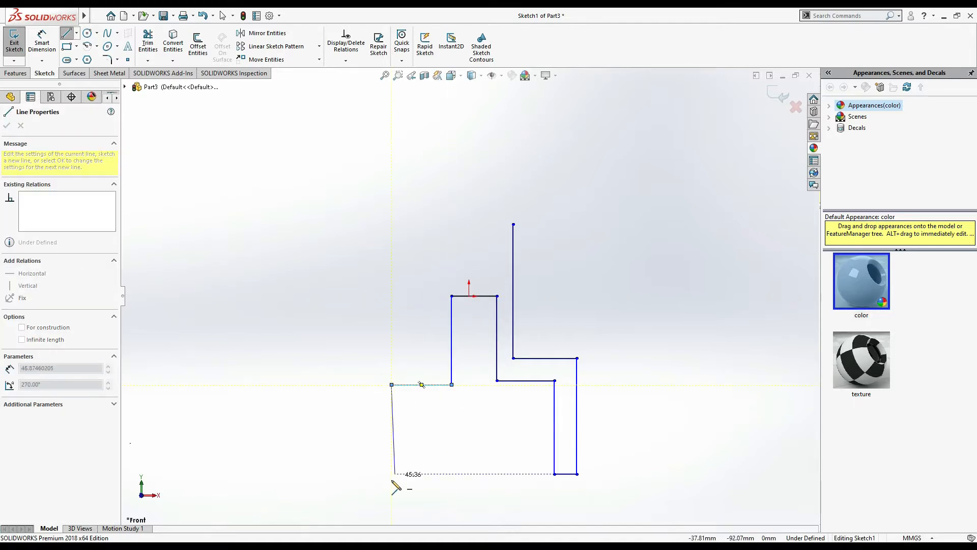
left_click(392, 480)
left_click(362, 480)
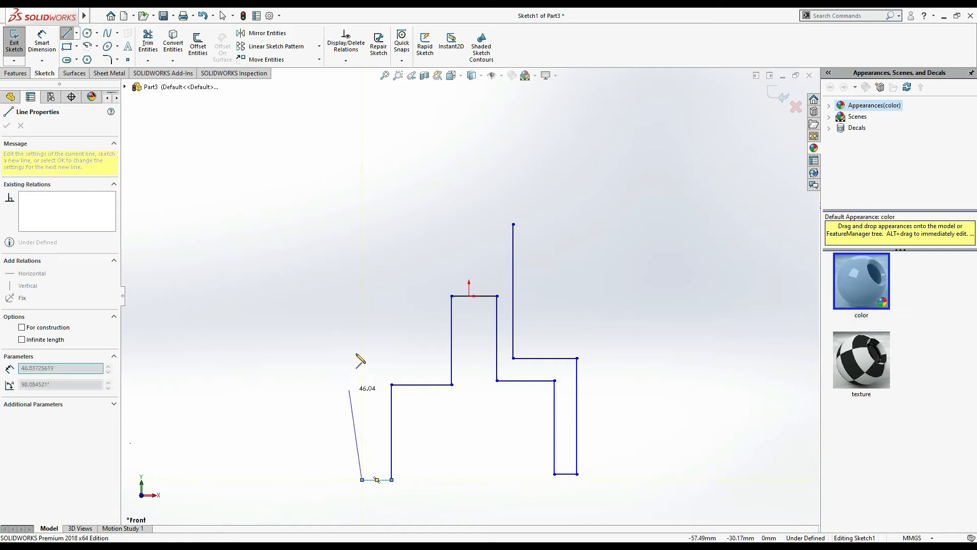
left_click(362, 347)
right_click(419, 354)
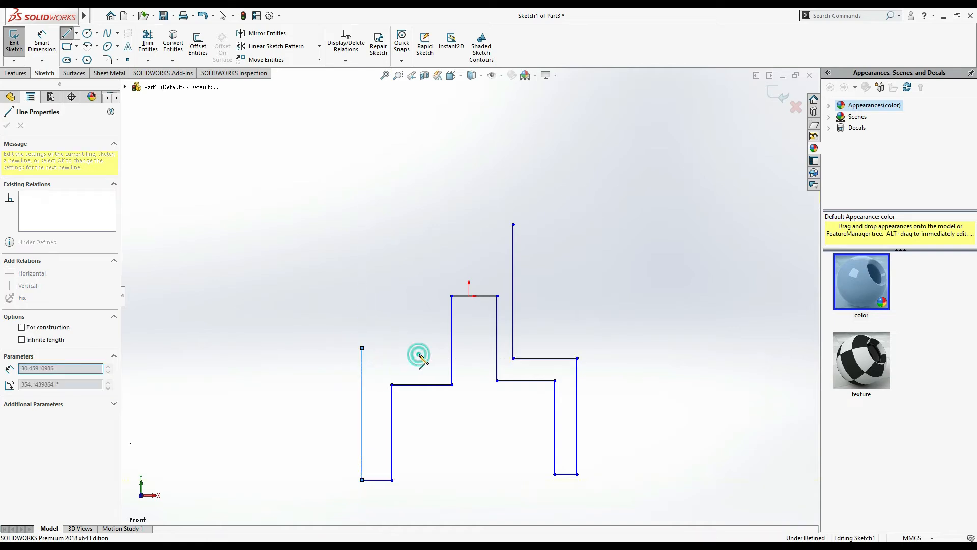
left_click(422, 353)
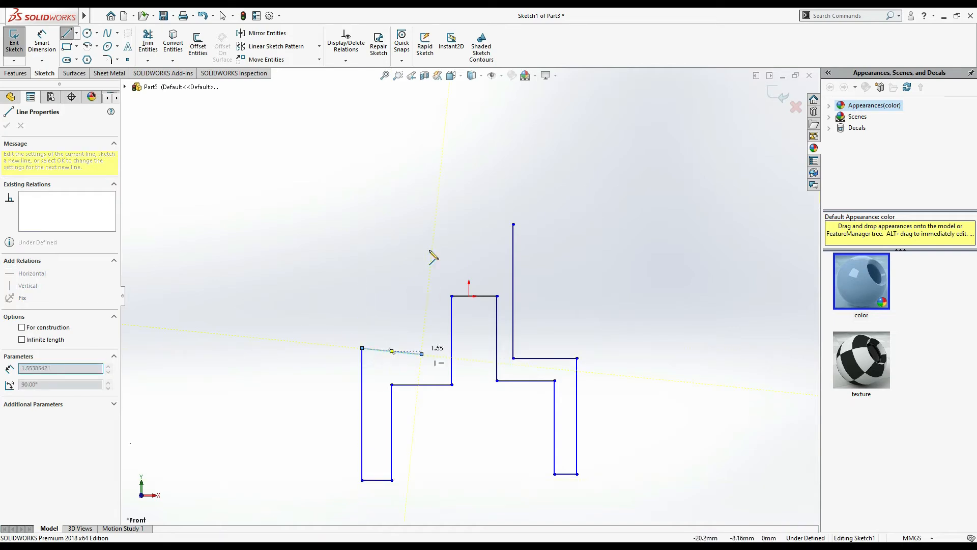
left_click(421, 224)
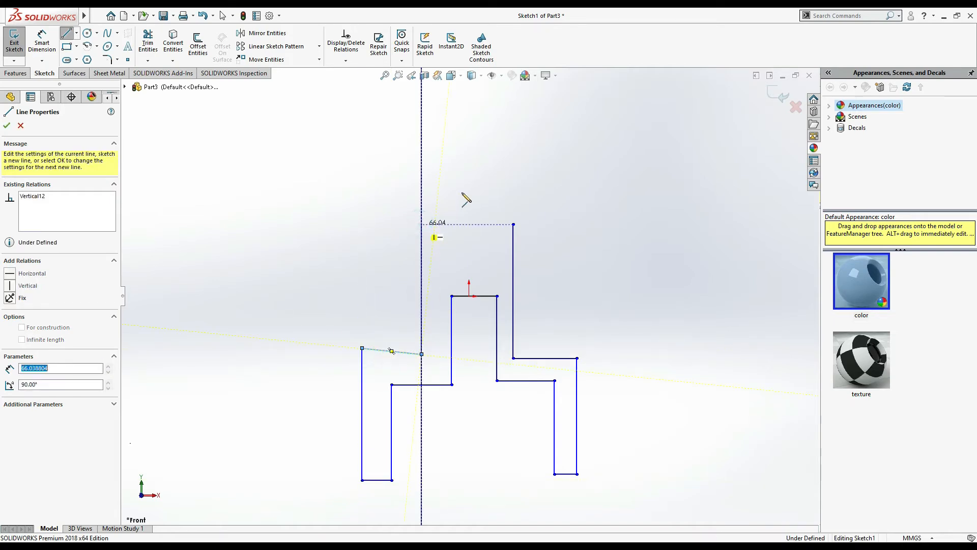
key("Escape")
key("Escape")
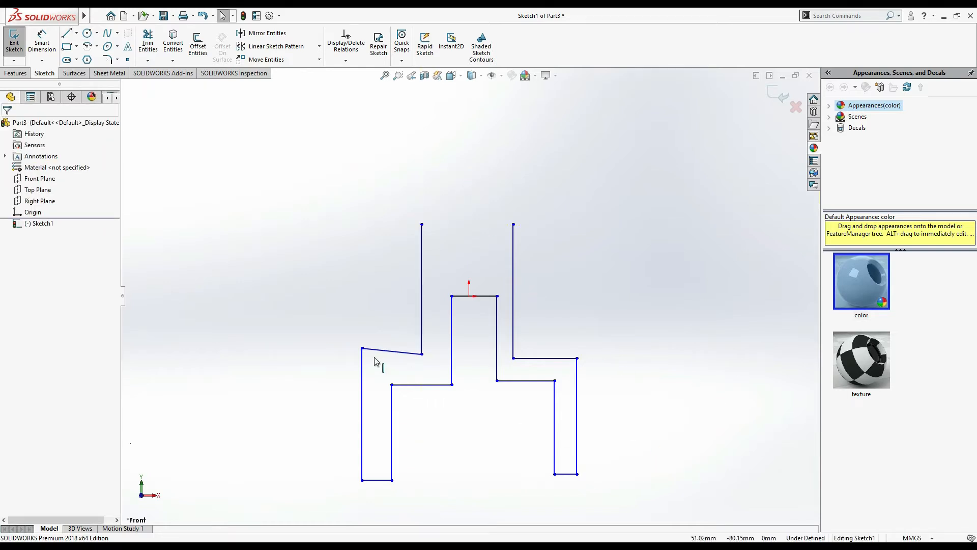
Step: Make the upper shoulder lines of the two fork arms equal in length and collinear
left_click(388, 353)
left_click(552, 358, "ctrl")
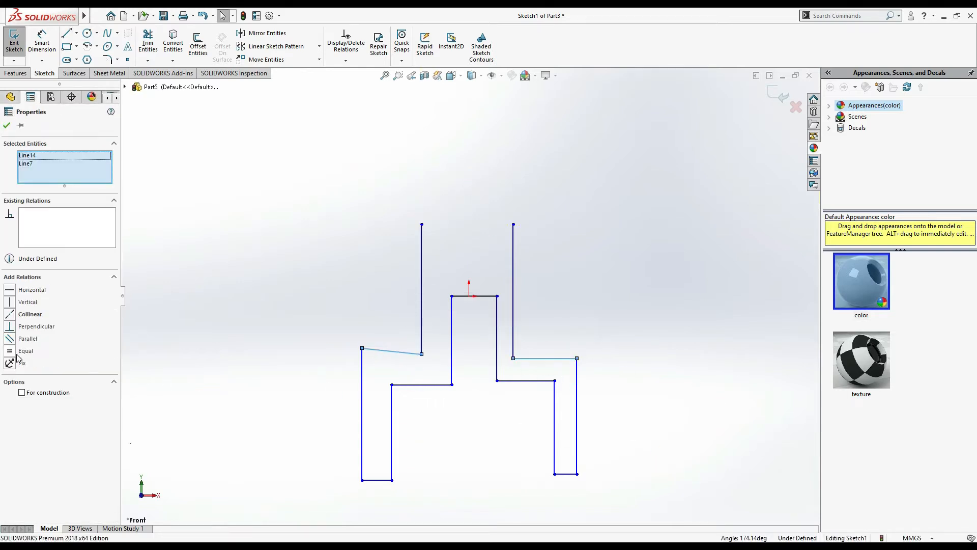
left_click(12, 352)
left_click(12, 292)
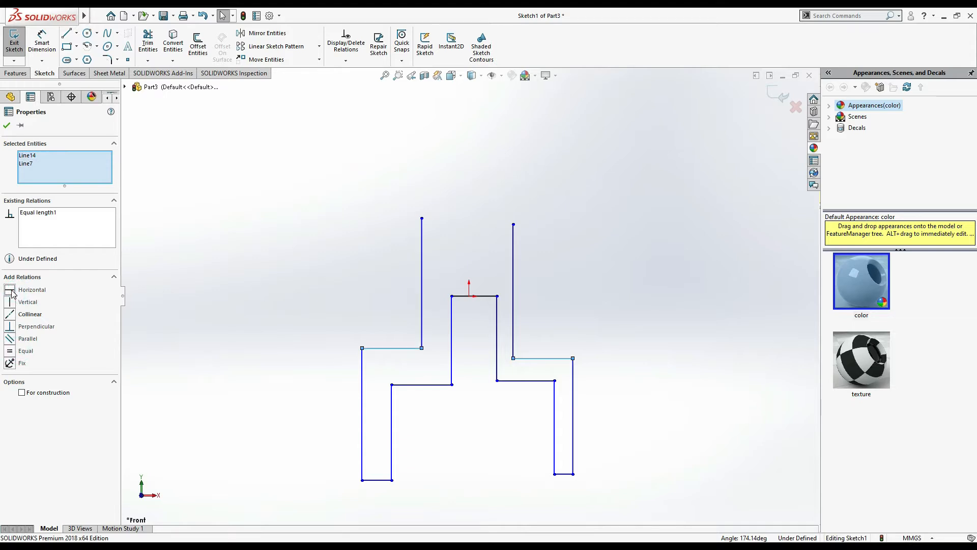
left_click(12, 316)
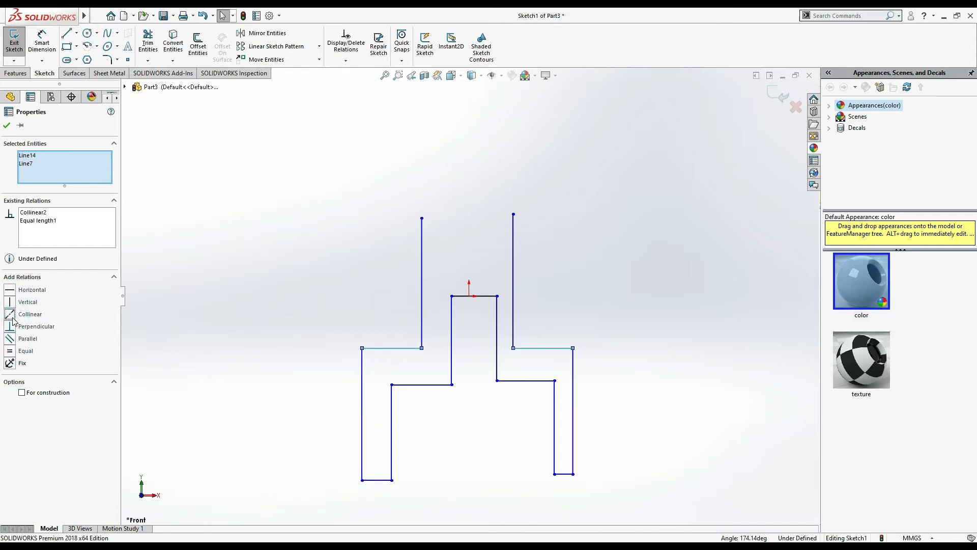
left_click(7, 127)
Step: Make the short lines at the lower ends of the two legs equal in length and collinear
left_click(564, 474)
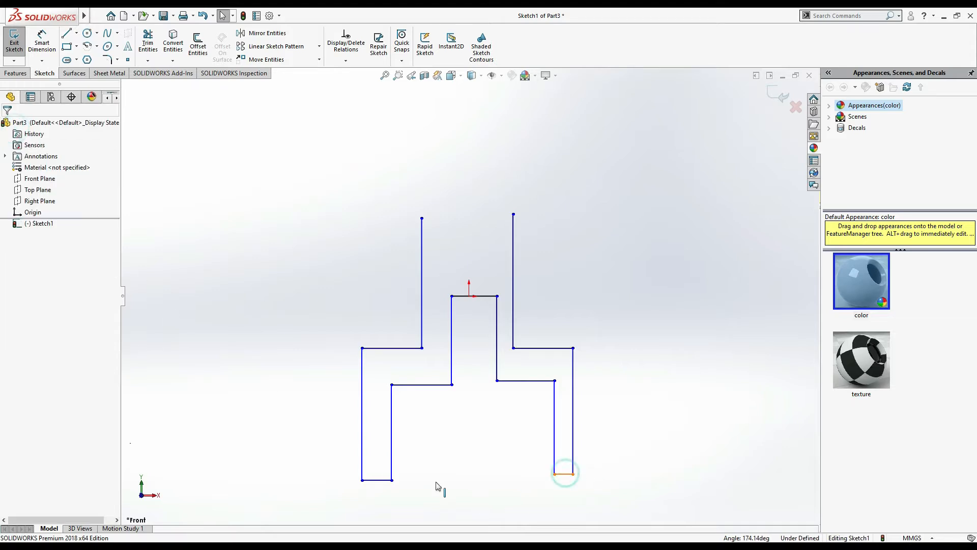
left_click(377, 479, "ctrl")
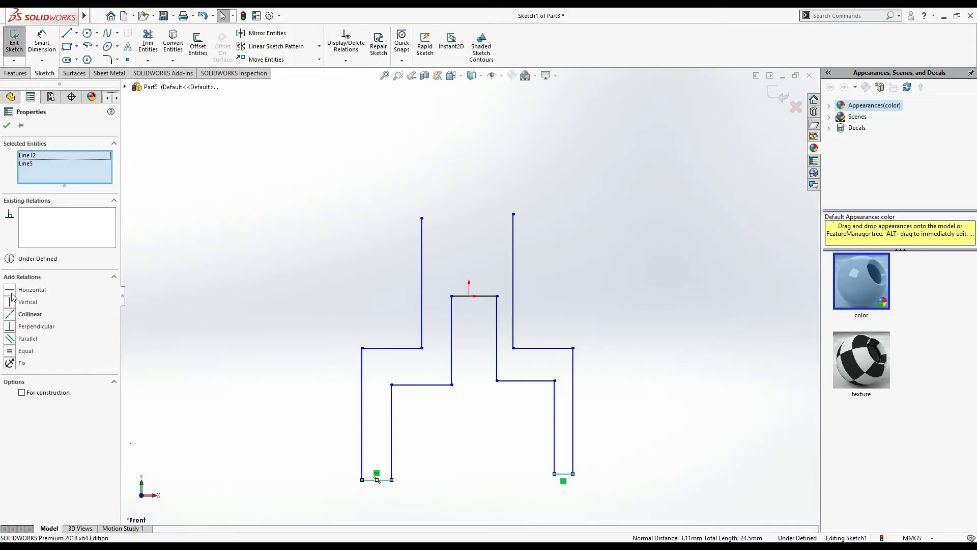
left_click(11, 351)
left_click(17, 317)
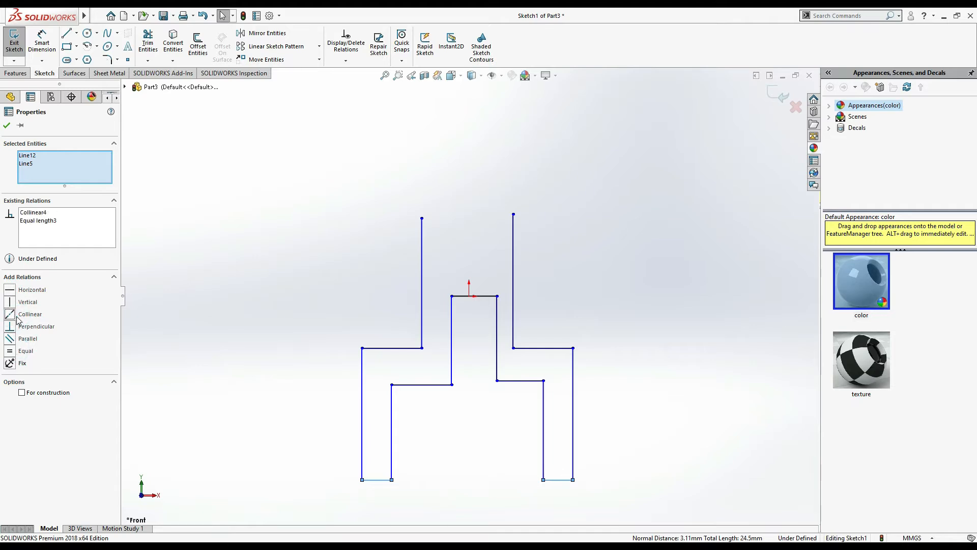
left_click(7, 126)
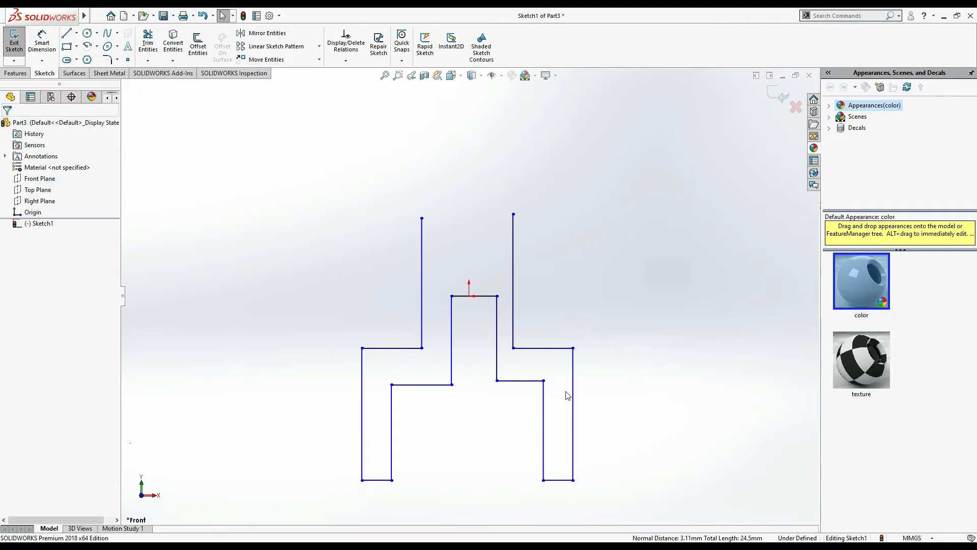
Step: Try to apply a Vertical relation to the outermost lines of the two legs
left_click(572, 430)
left_click(363, 431)
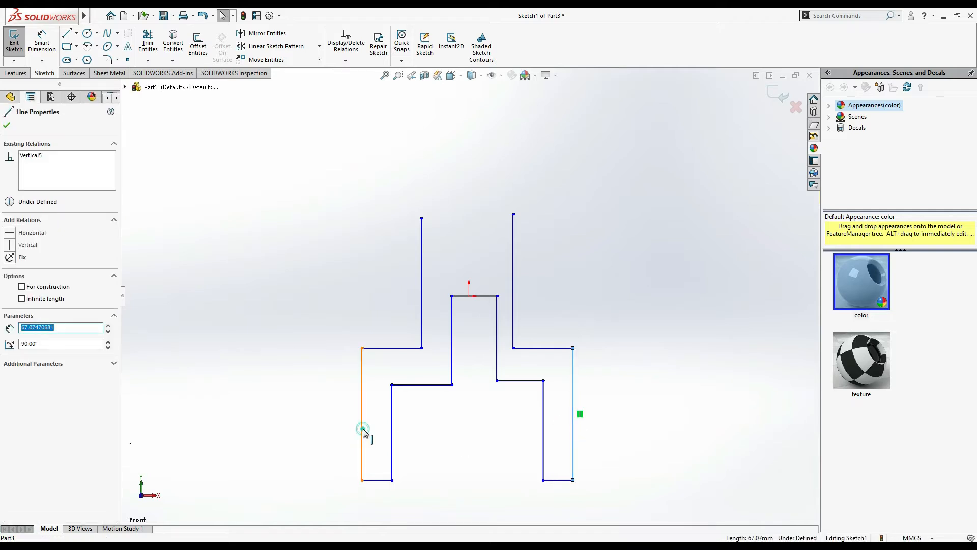
left_click(11, 304)
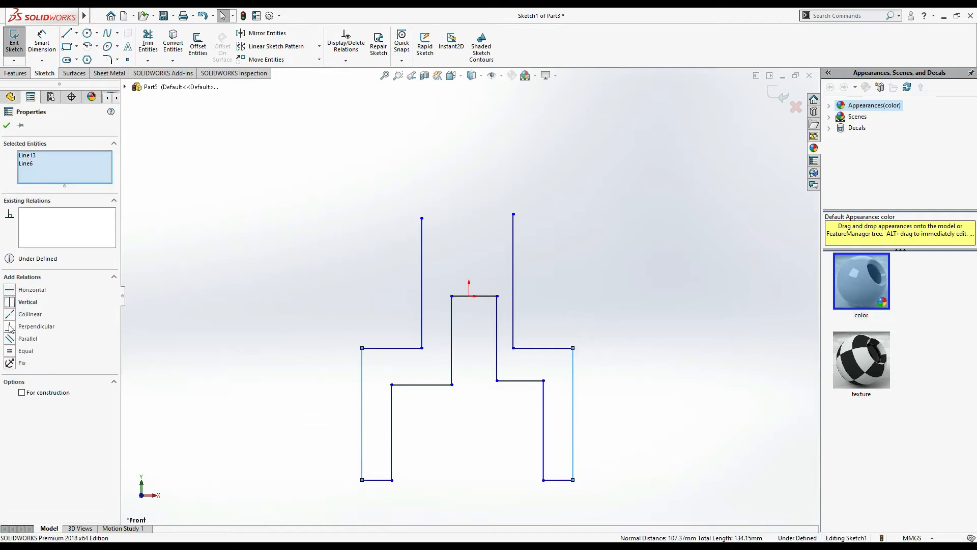
left_click(171, 392)
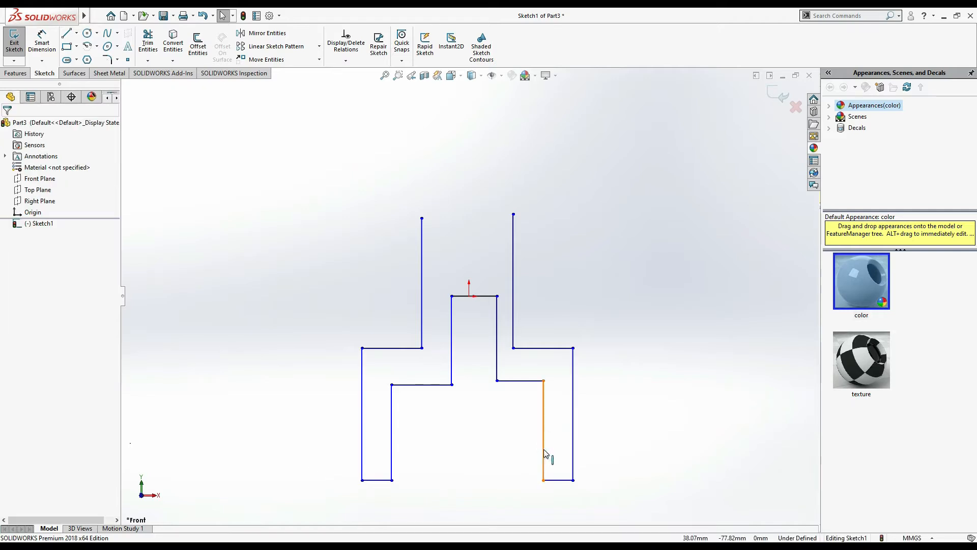
Step: Make the inner vertical lines of the two legs equal in length
left_click(392, 446, "ctrl")
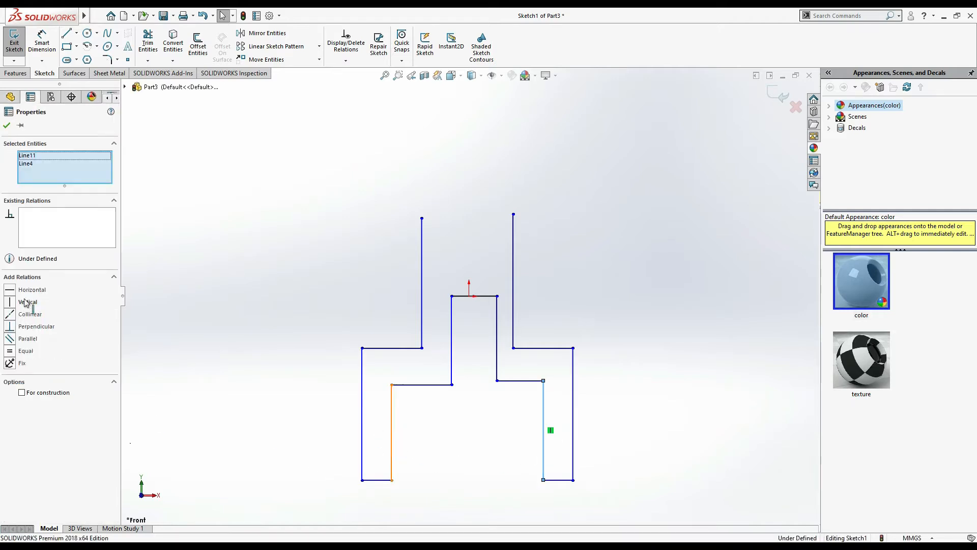
left_click(12, 302)
left_click(10, 352)
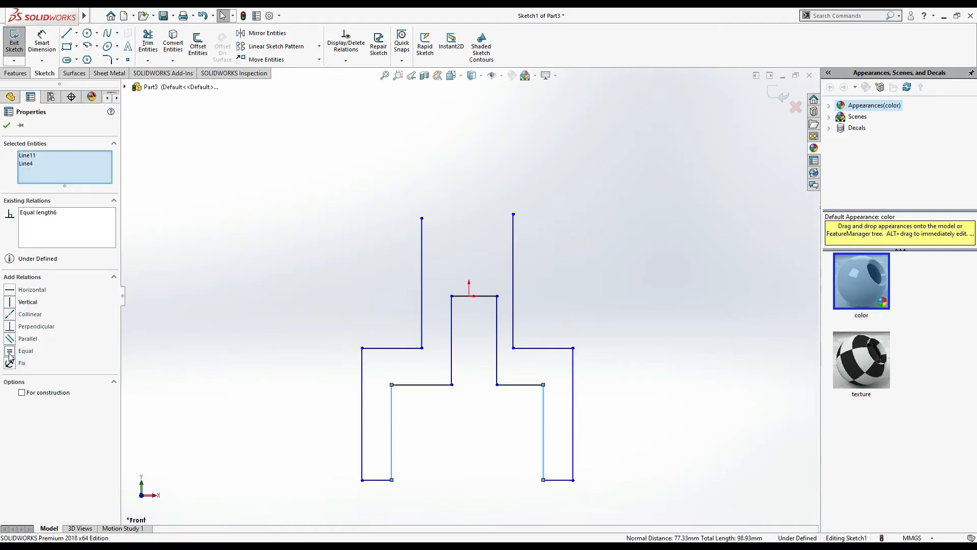
left_click(7, 125)
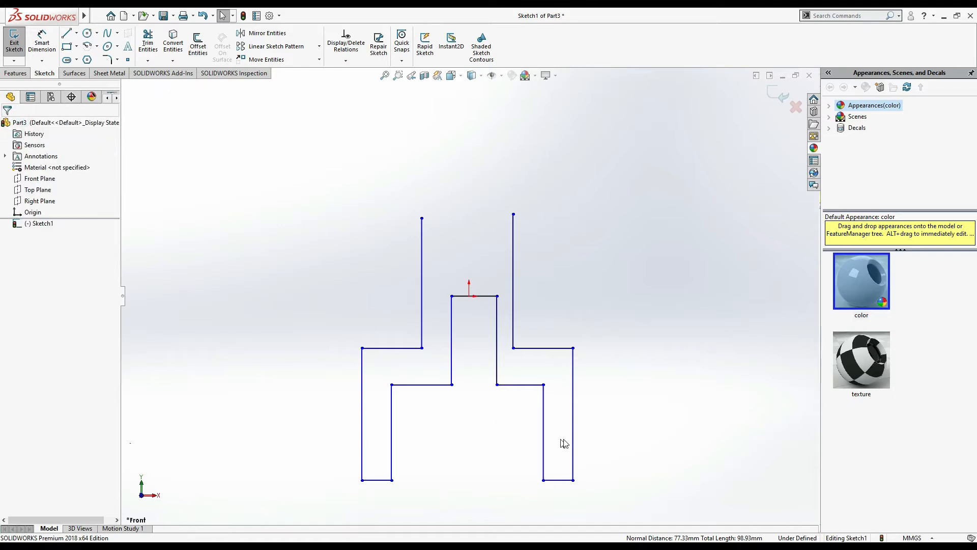
Step: Make the two vertical side lines of the central slot equal in length
left_click(495, 340)
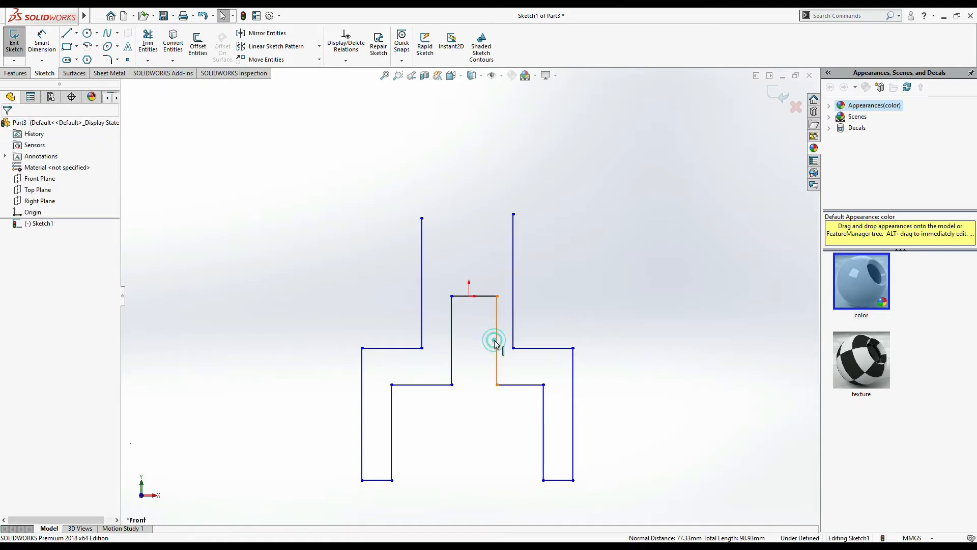
left_click(452, 353, "ctrl")
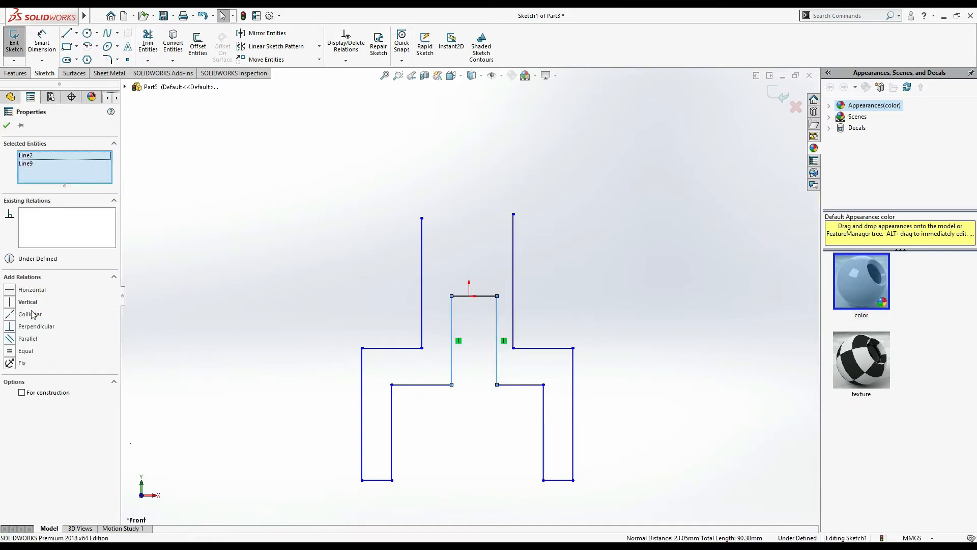
left_click(8, 302)
left_click(10, 352)
Step: Try a Collinear relation between the central slot's two vertical side lines and delete that relation
left_click(9, 314)
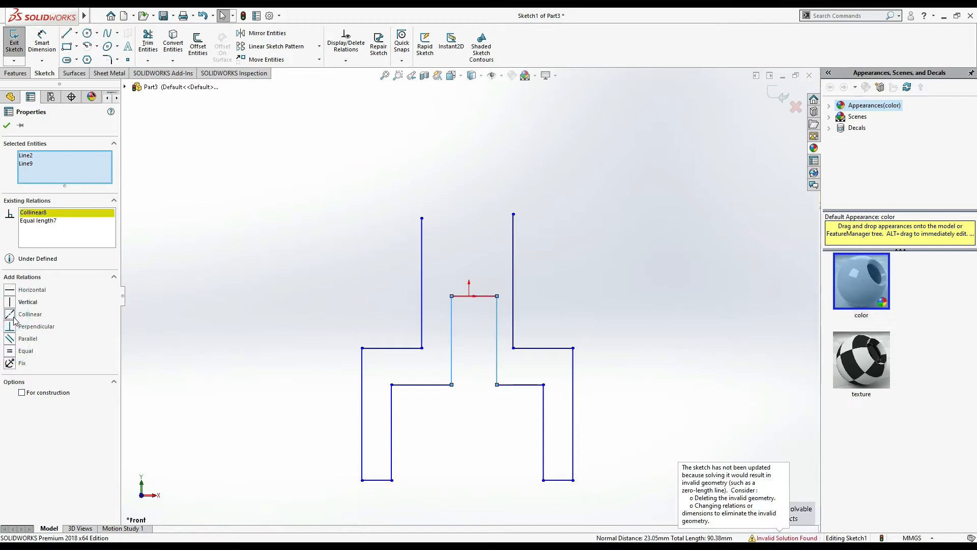
left_click(40, 213)
key("Delete")
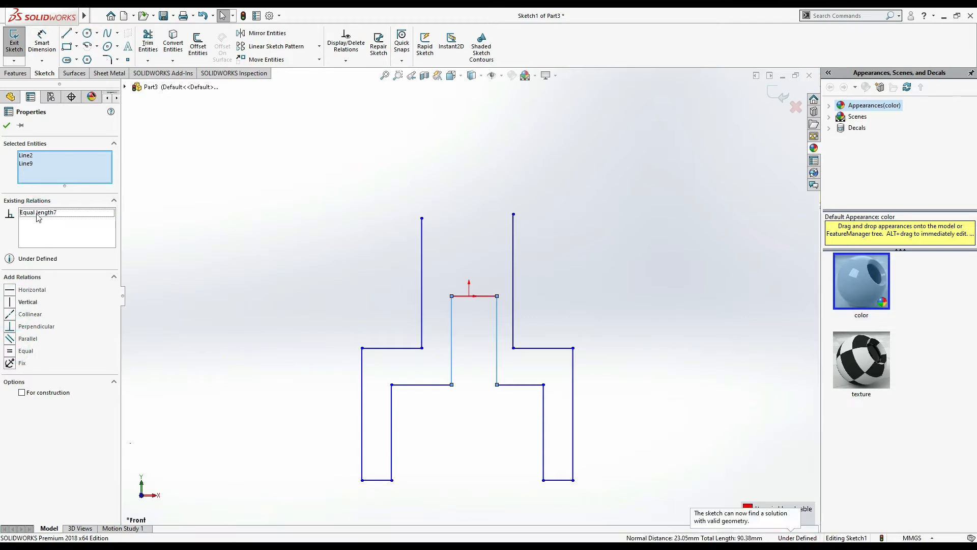
key("Escape")
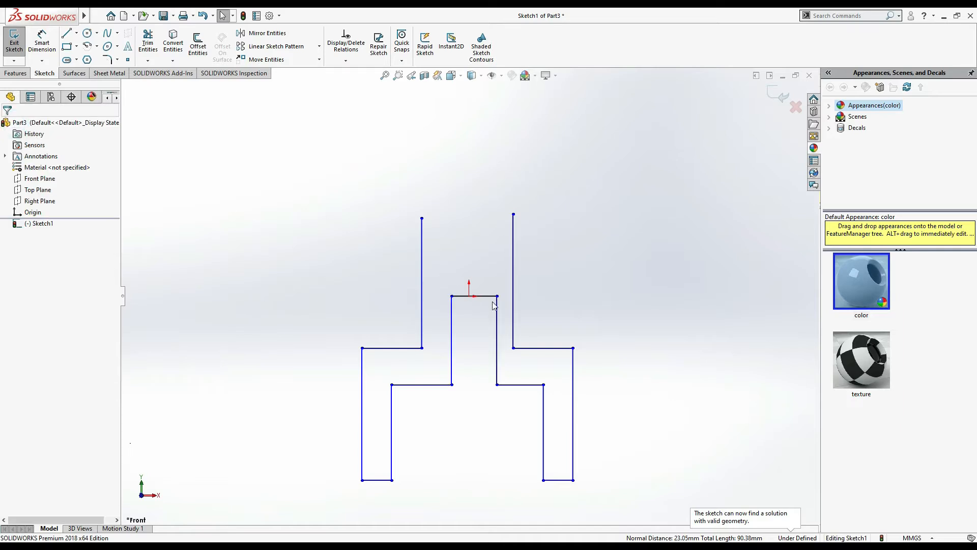
Step: Make the two long vertical lines above the fork's shoulders equal in length
left_click(514, 292)
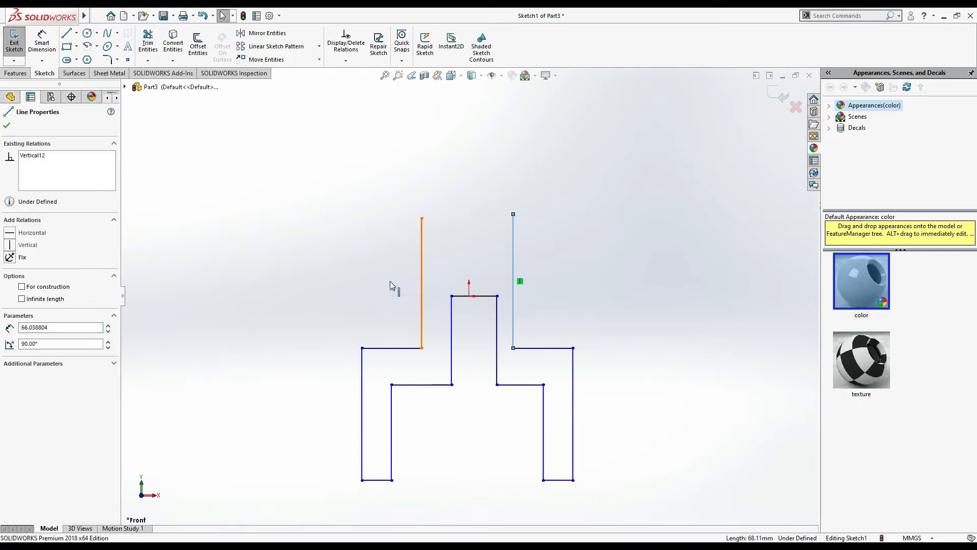
left_click(422, 283, "ctrl")
left_click(9, 350)
left_click(7, 125)
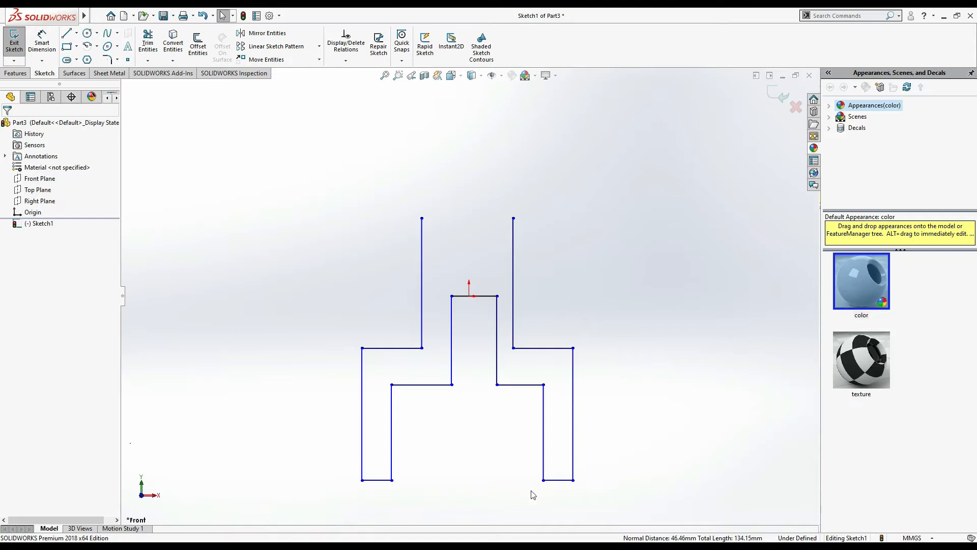
Step: Make the midpoint of the central slot's upper horizontal line coincident with the origin
left_click(474, 296)
left_click(469, 296, "ctrl")
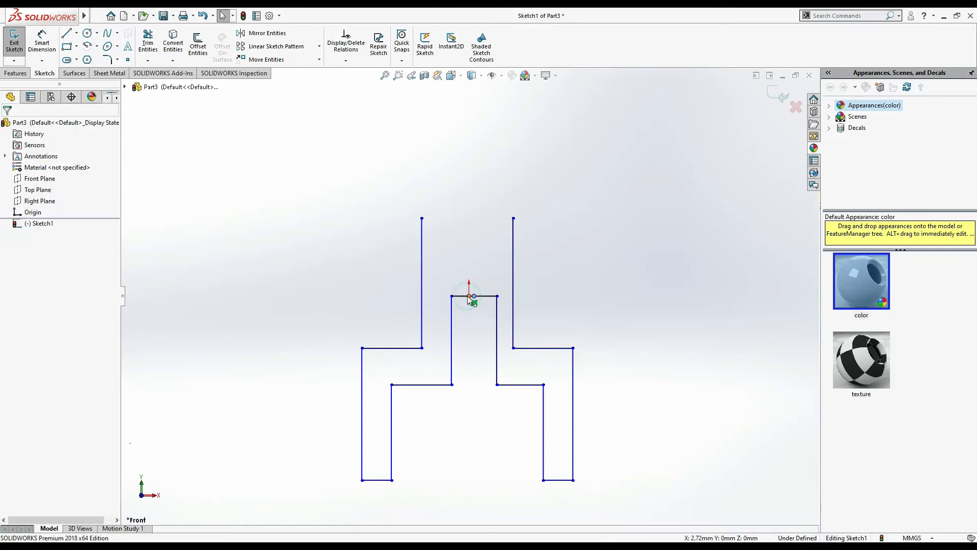
left_click(11, 315)
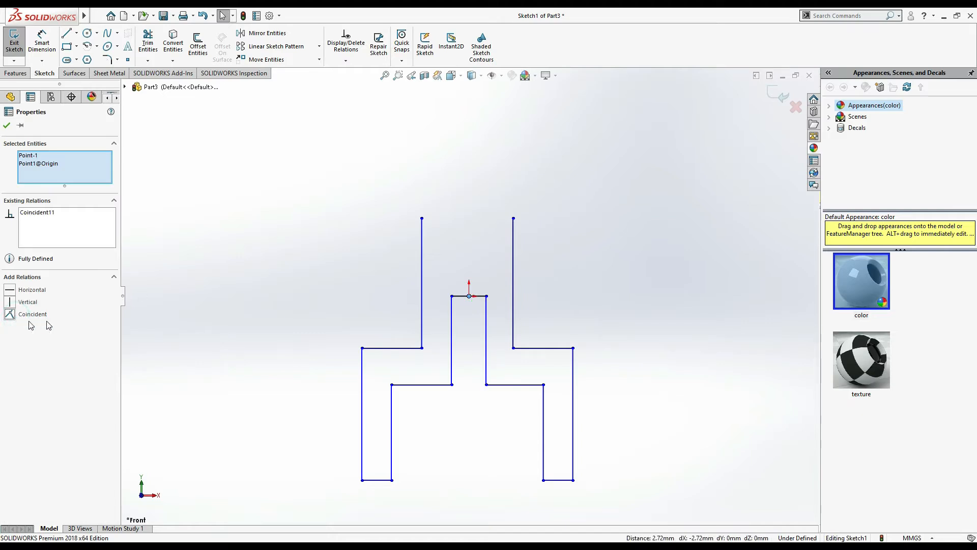
left_click(6, 126)
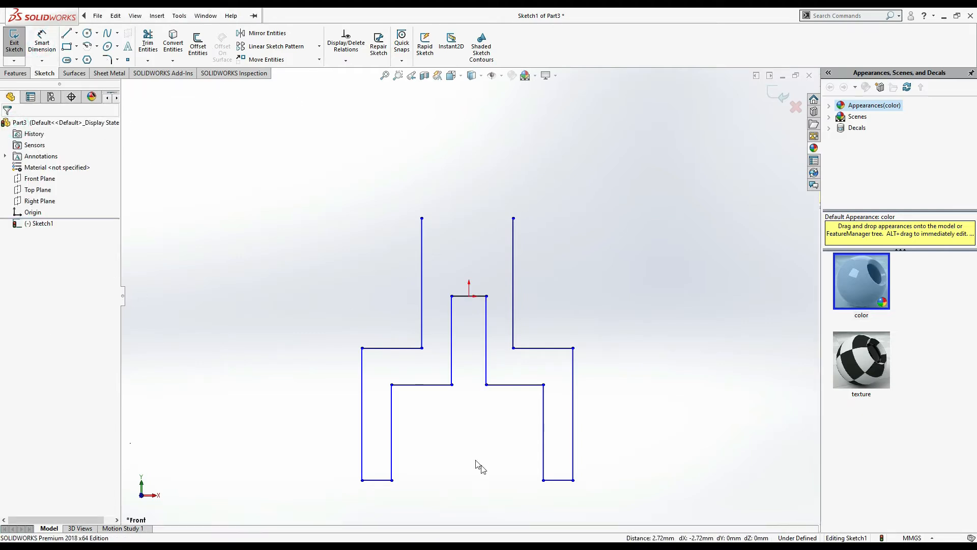
Step: Dimension the short line at the lower end of the right leg to 10 mm
left_click(554, 482)
key("Escape")
left_click(37, 42)
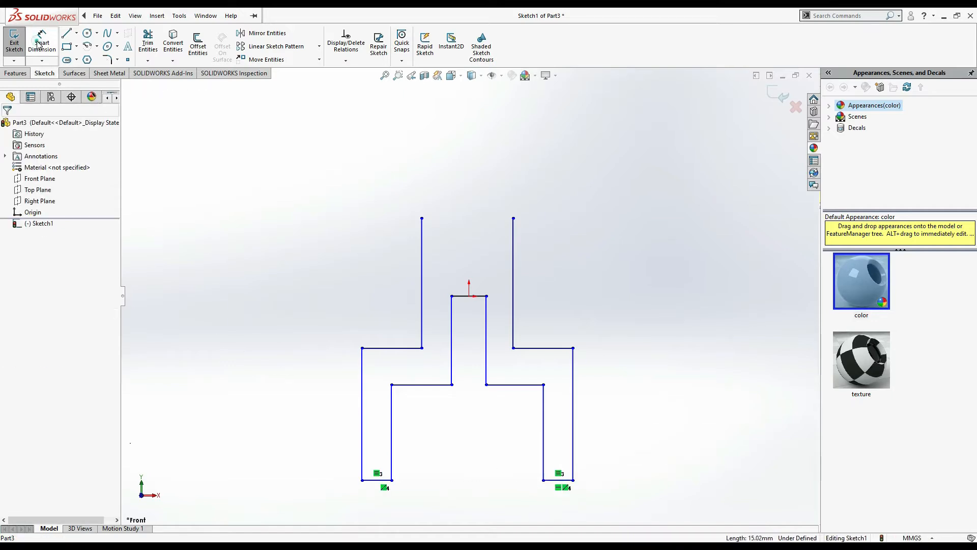
left_click(560, 482)
left_click(560, 500)
type("10")
key("Return")
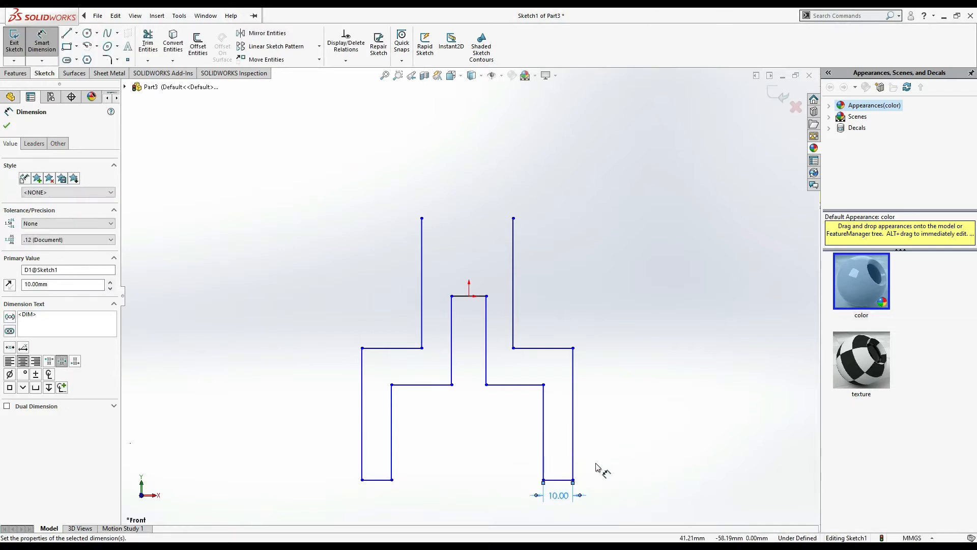
Step: Check the leg spacing on the exercise drawing and dimension the gap between the legs' inner lower corners to 70 mm
key("alt+Tab")
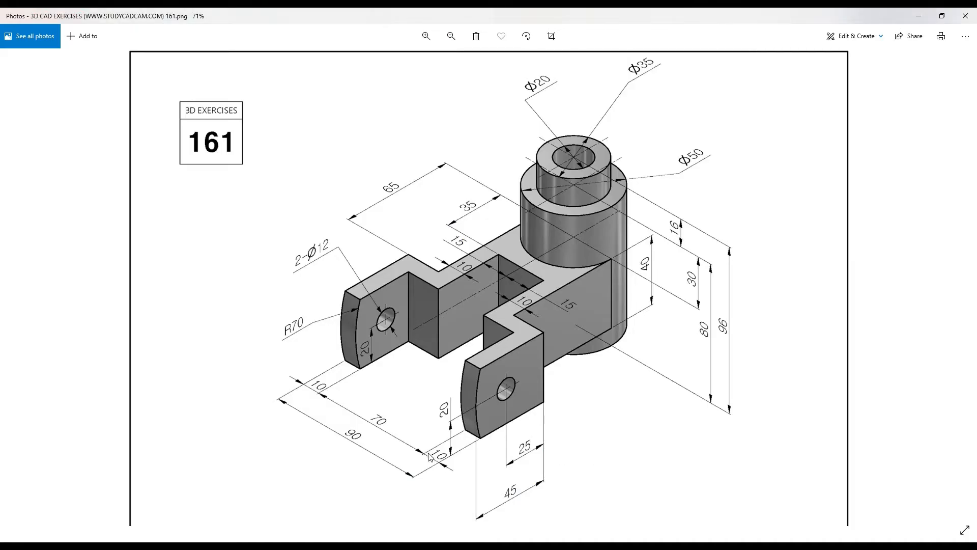
key("alt+Tab")
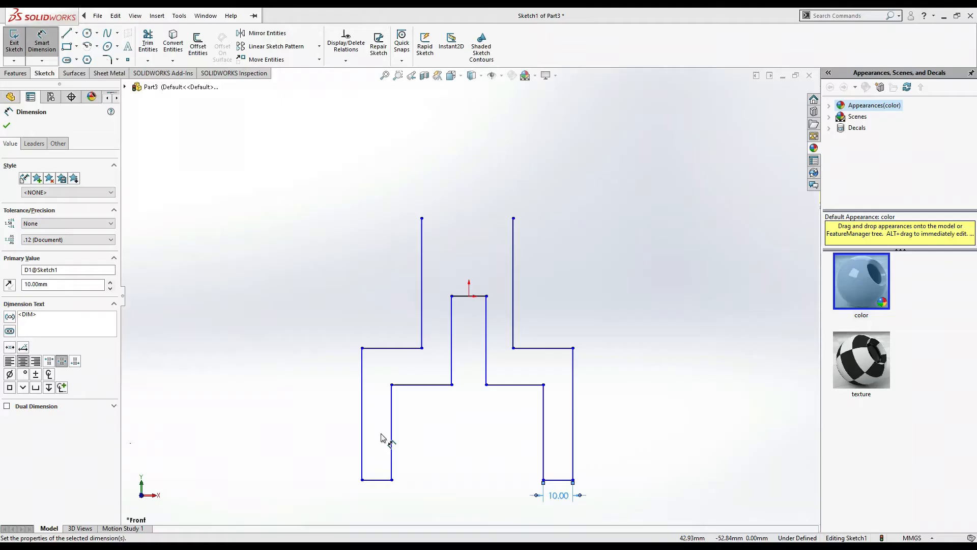
left_click(543, 481)
left_click(392, 480)
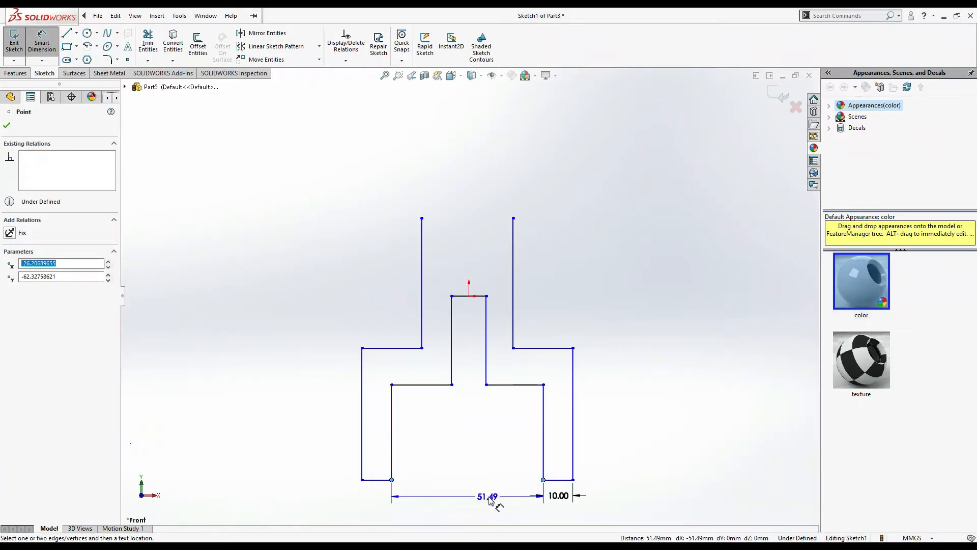
left_click(481, 499)
key("Return")
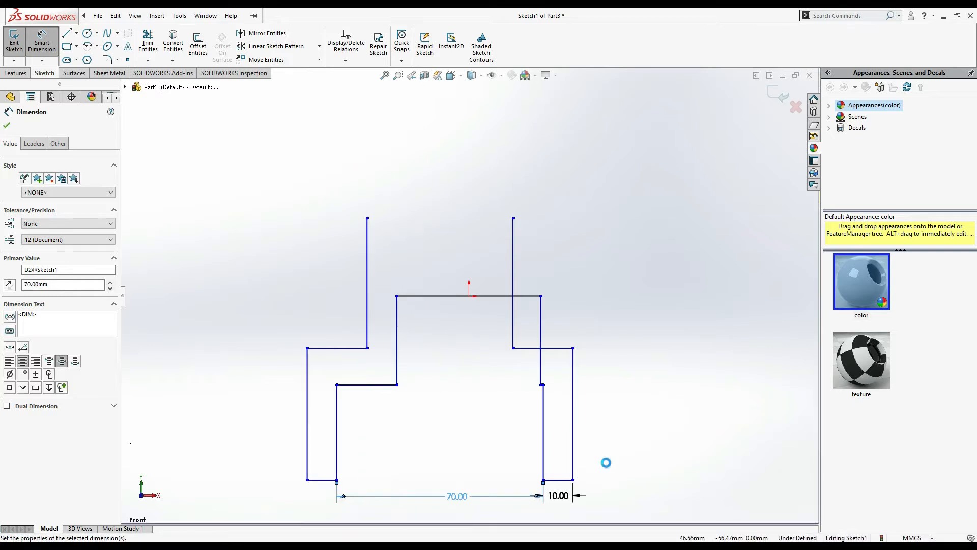
Step: Add a driven overall-width dimension between the outer lower corners of the two legs
middle_click_drag(606, 439, 606, 395, "ctrl")
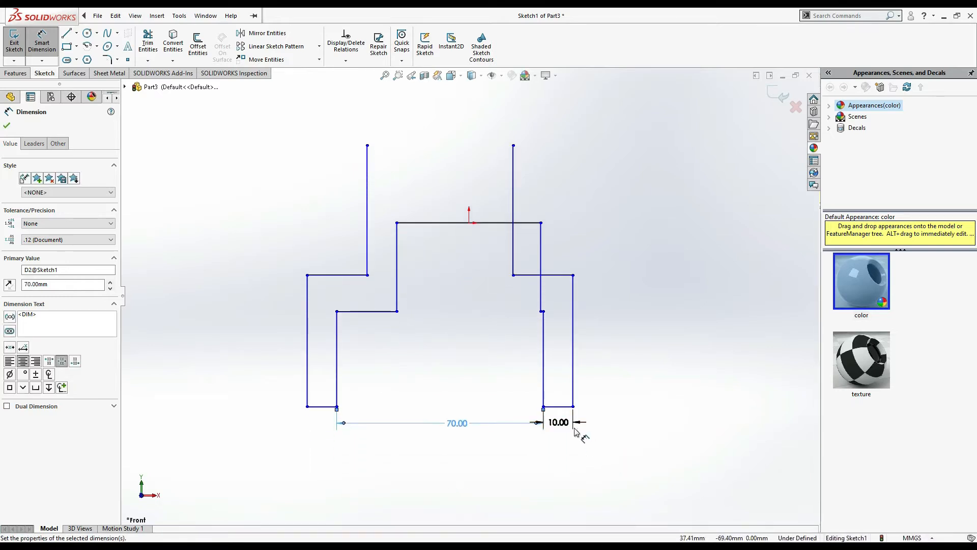
left_click(573, 406)
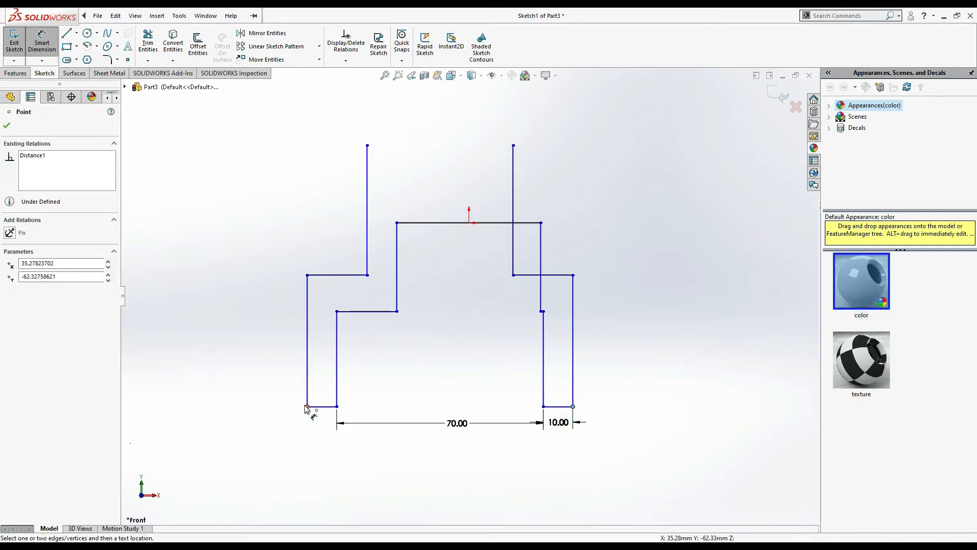
left_click(307, 406)
left_click(392, 485)
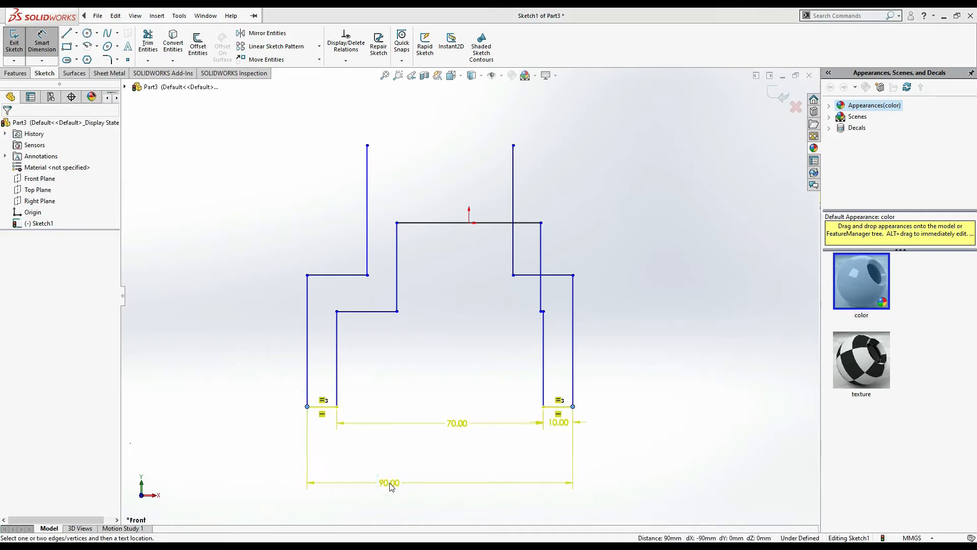
key("Return")
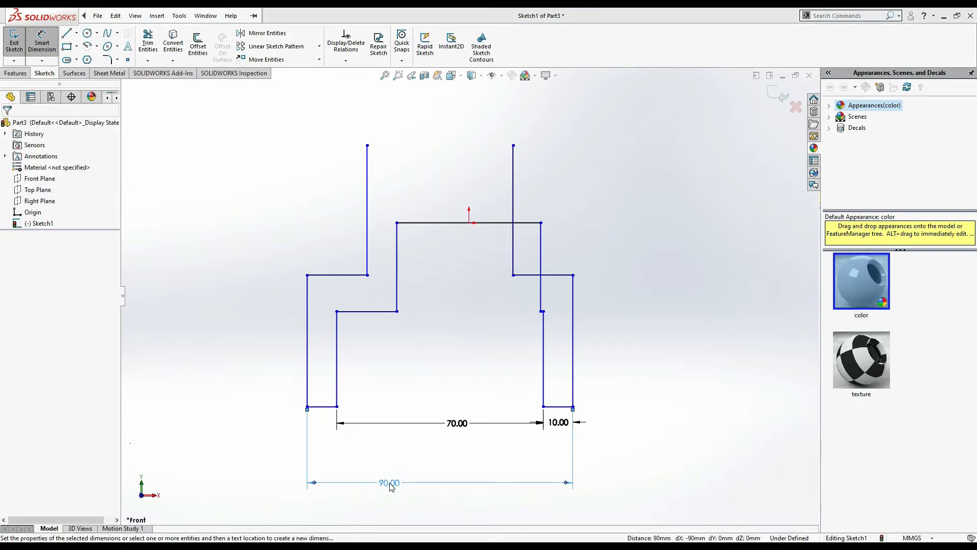
Step: Set the central slot's width to 30 mm and move the right upper vertical line outward, in line with the right leg's inner side
left_click(449, 223)
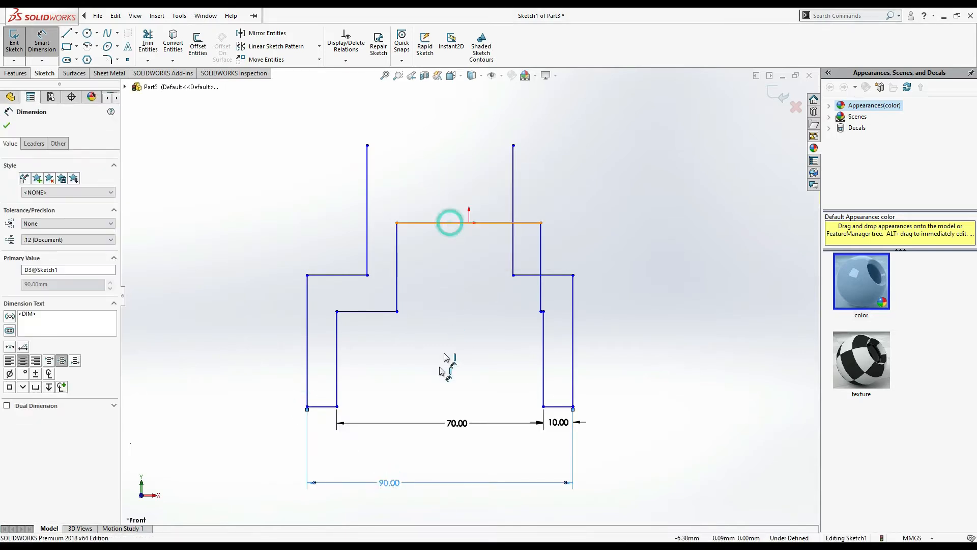
left_click(446, 397)
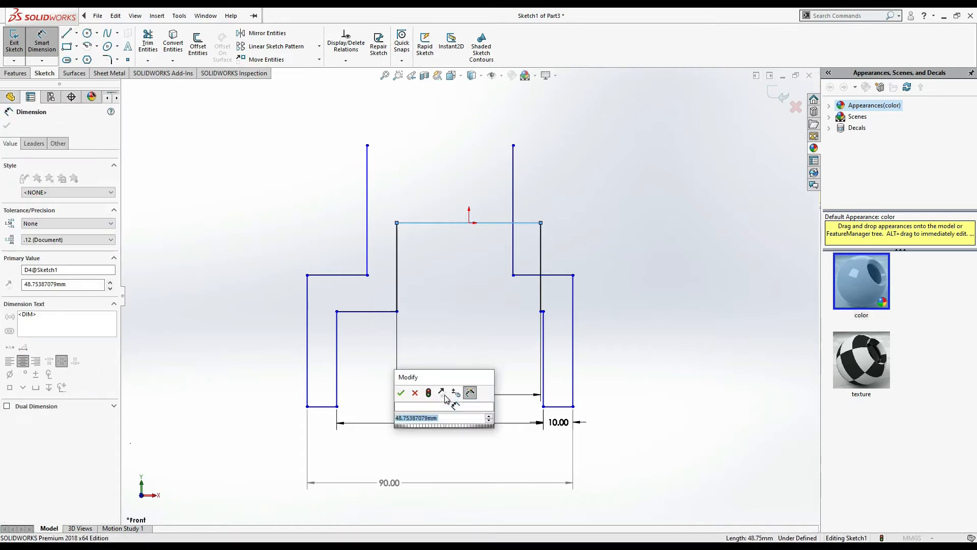
key("Return")
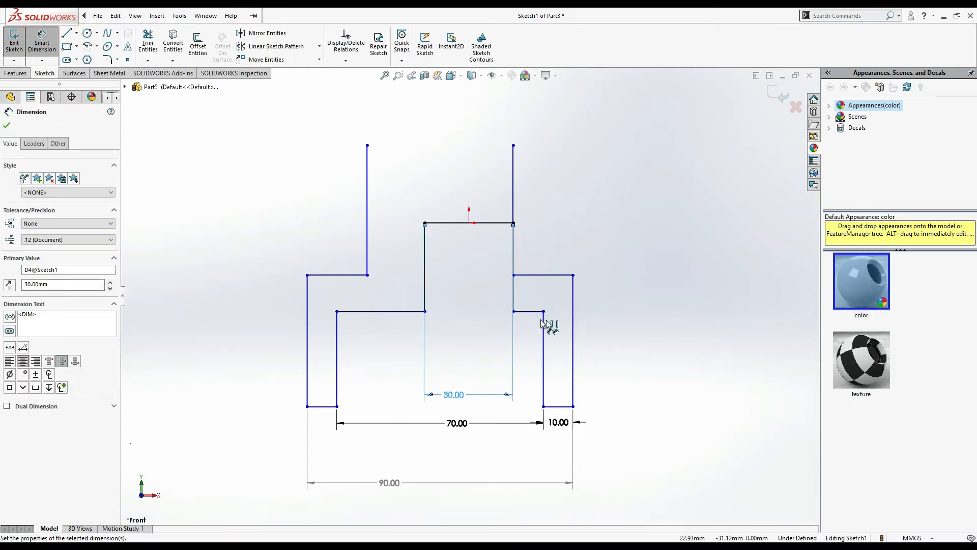
key("Escape")
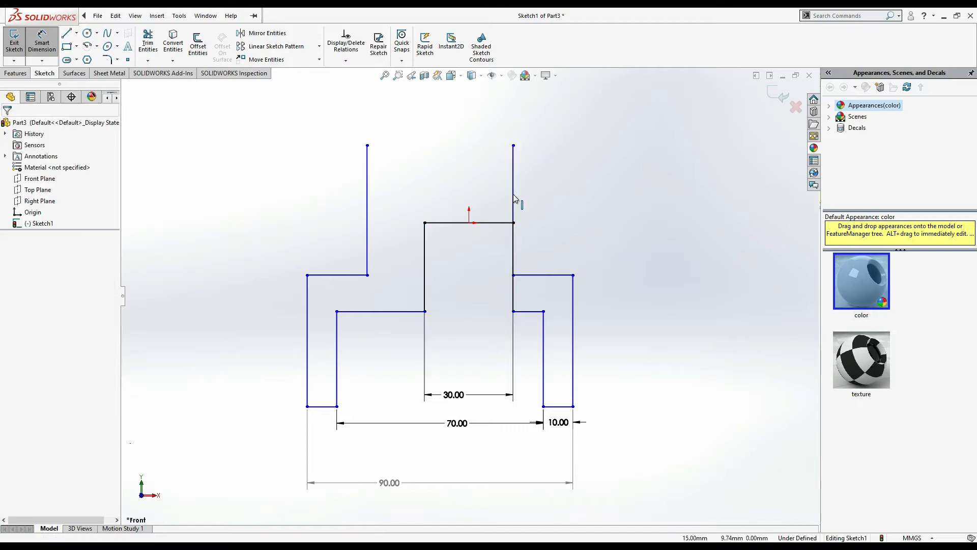
left_click_drag(514, 199, 543, 199)
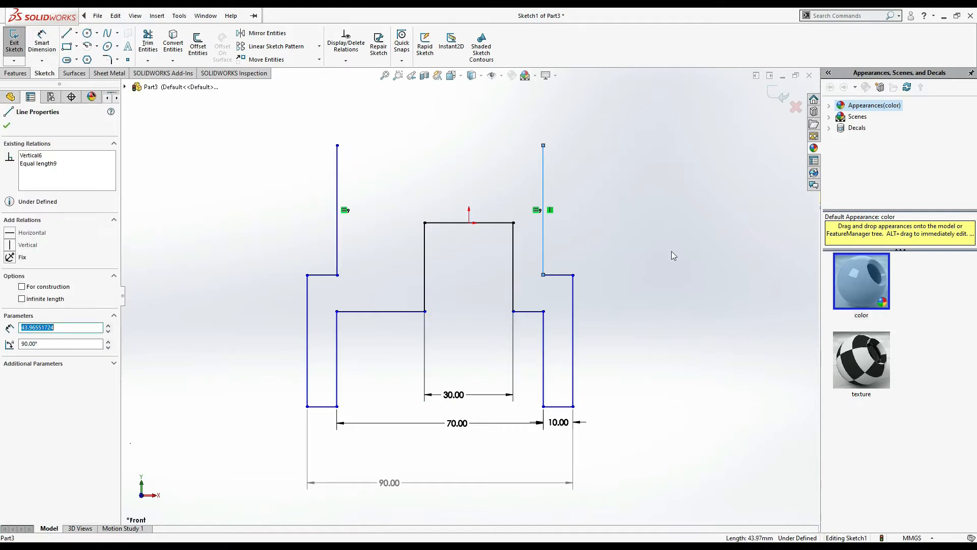
Step: Check the exercise drawing for the leg length and dimension the right leg's outer vertical line to 45 mm
key("alt+Tab")
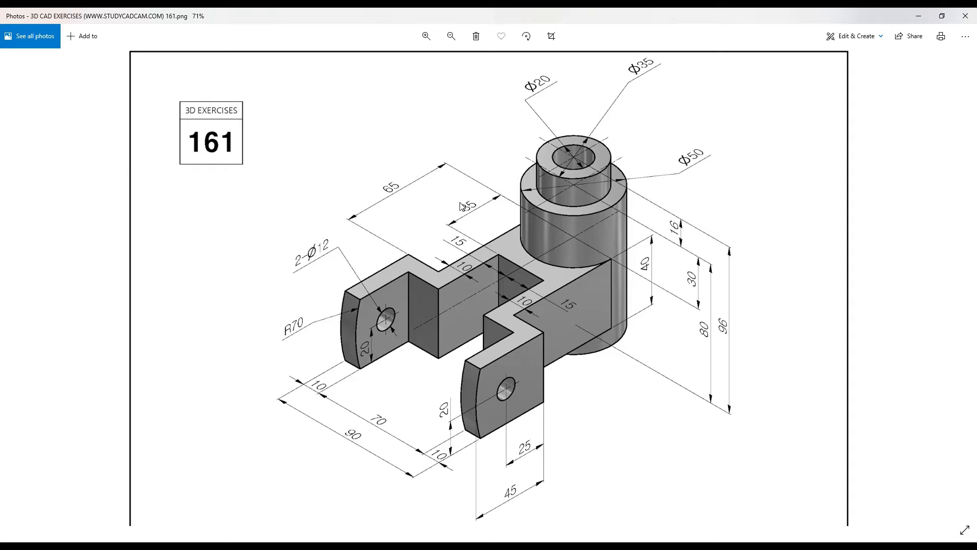
key("alt+Tab")
left_click(42, 42)
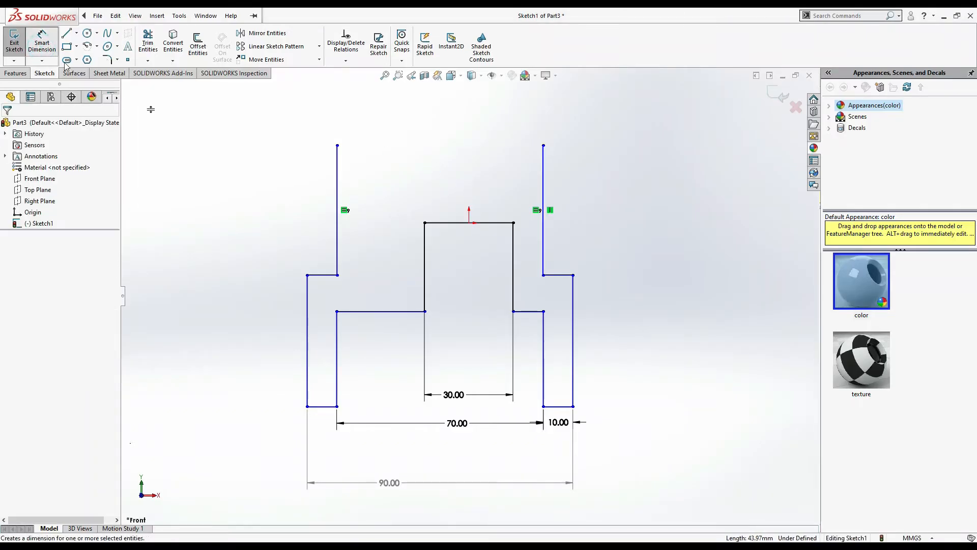
left_click(574, 356)
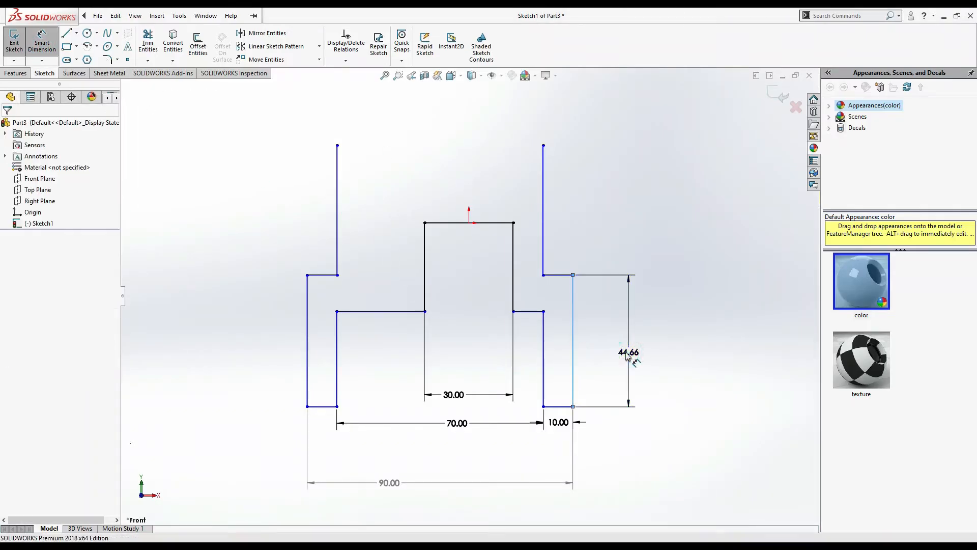
left_click(627, 355)
type("45")
key("Return")
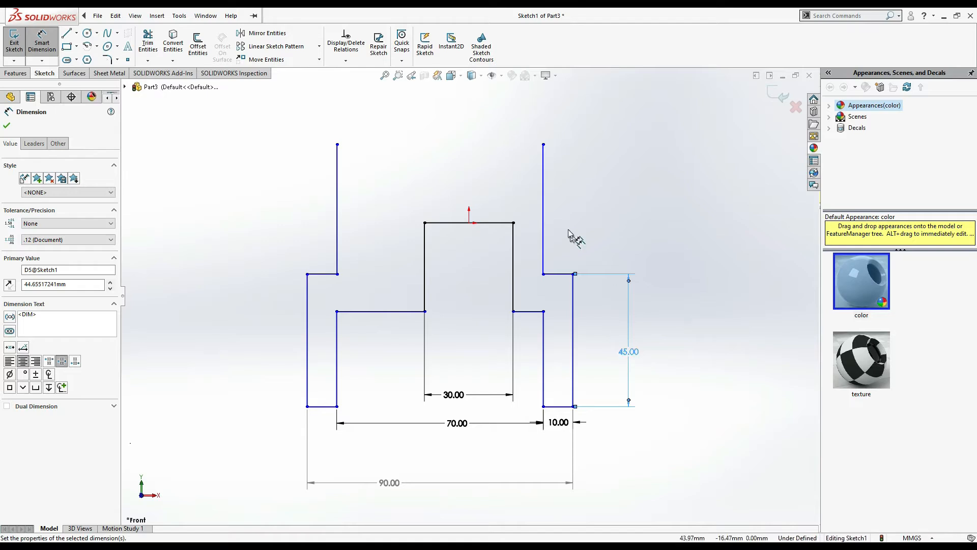
Step: Dimension the right vertical line above the shoulder to 65 mm
left_click(544, 220)
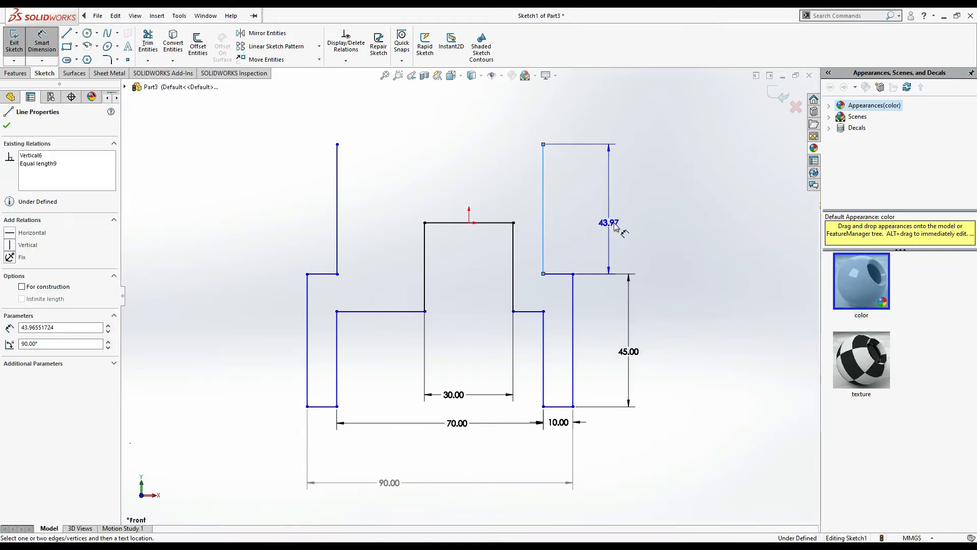
left_click(616, 219)
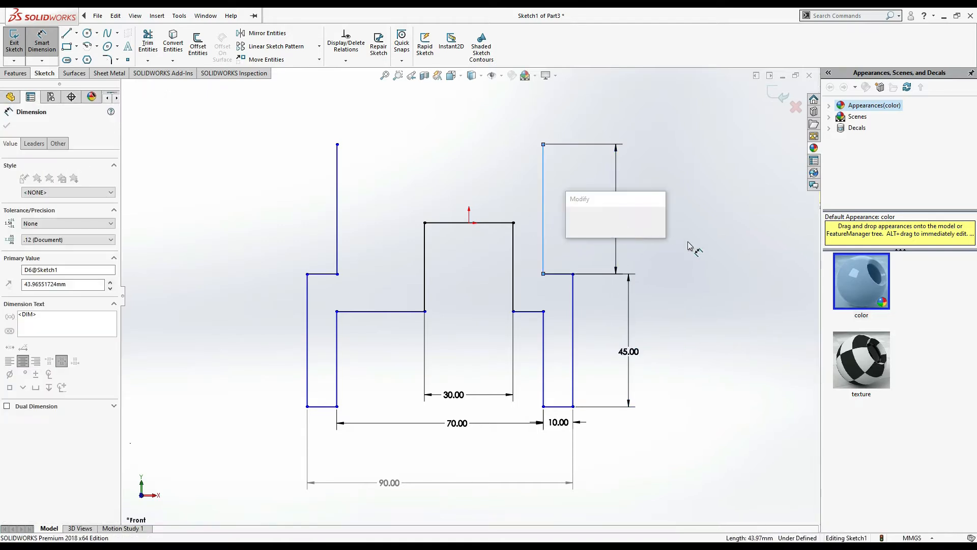
type("65")
key("Return")
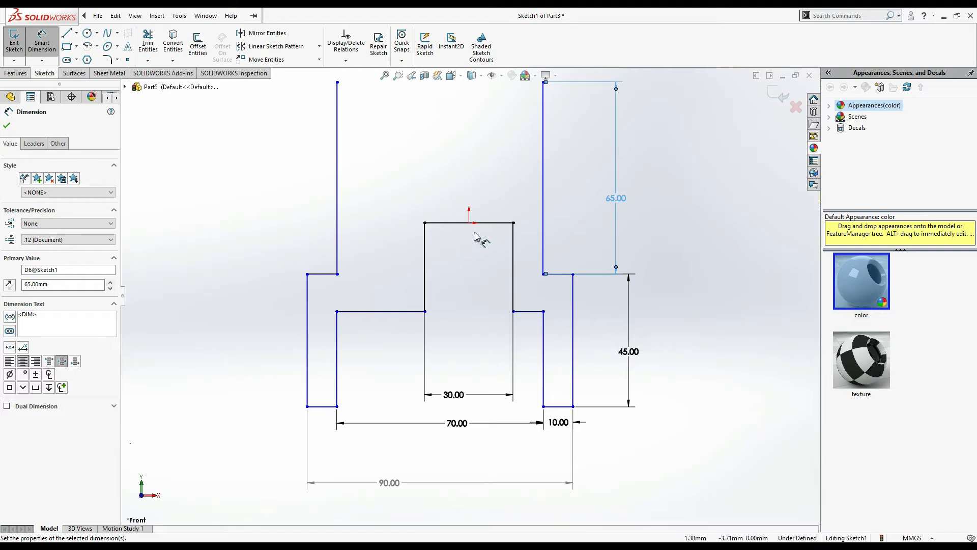
key("Escape")
Step: Make the two horizontal lines between the central slot and the legs equal in length
left_click(531, 311)
left_click(382, 312, "ctrl")
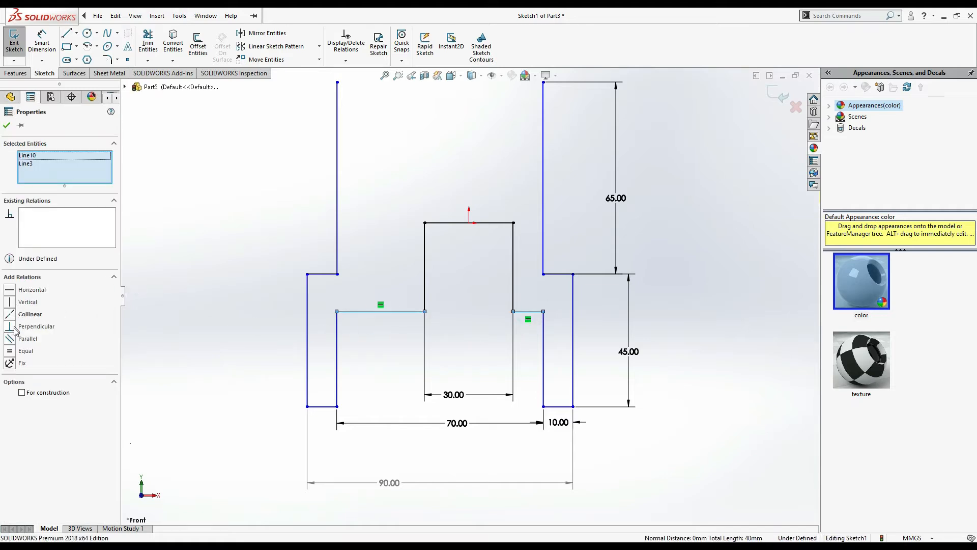
left_click(12, 351)
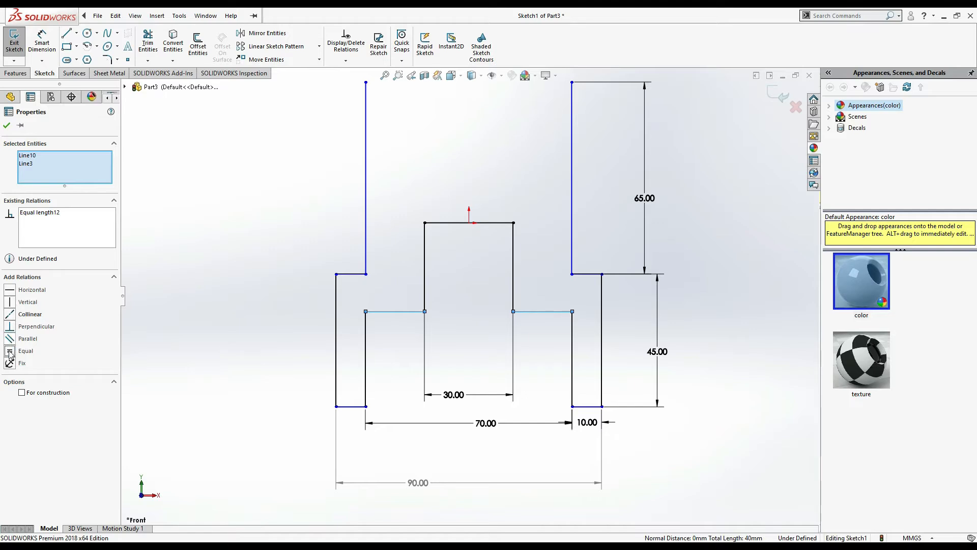
left_click(7, 125)
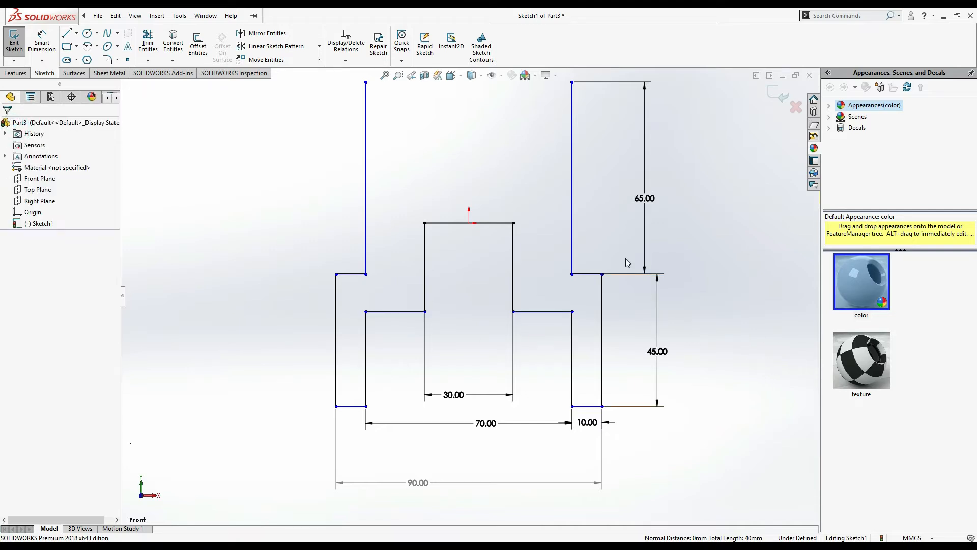
Step: Dimension the horizontal distance between the right upper vertical line and the central slot's right side to 10 mm
left_click(42, 42)
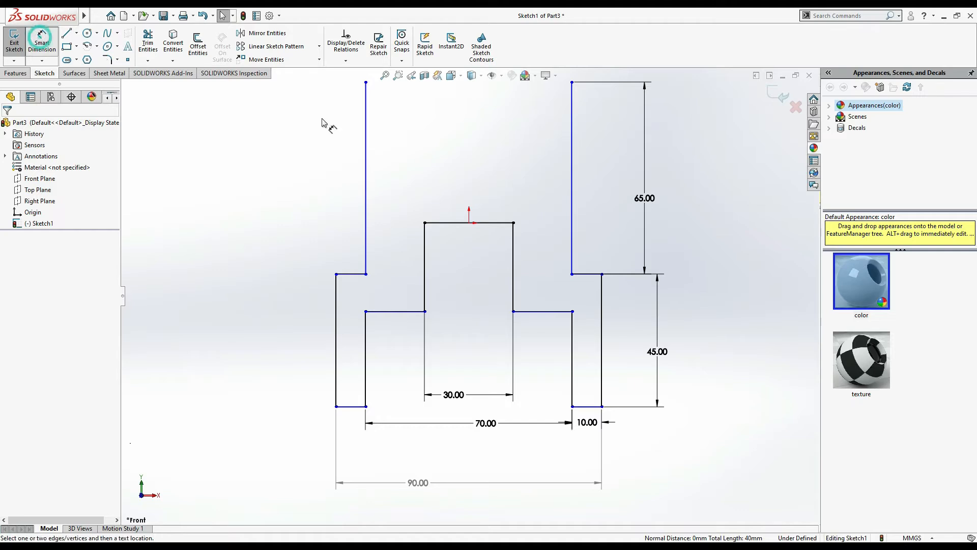
left_click(573, 250)
left_click(514, 264)
left_click(549, 368)
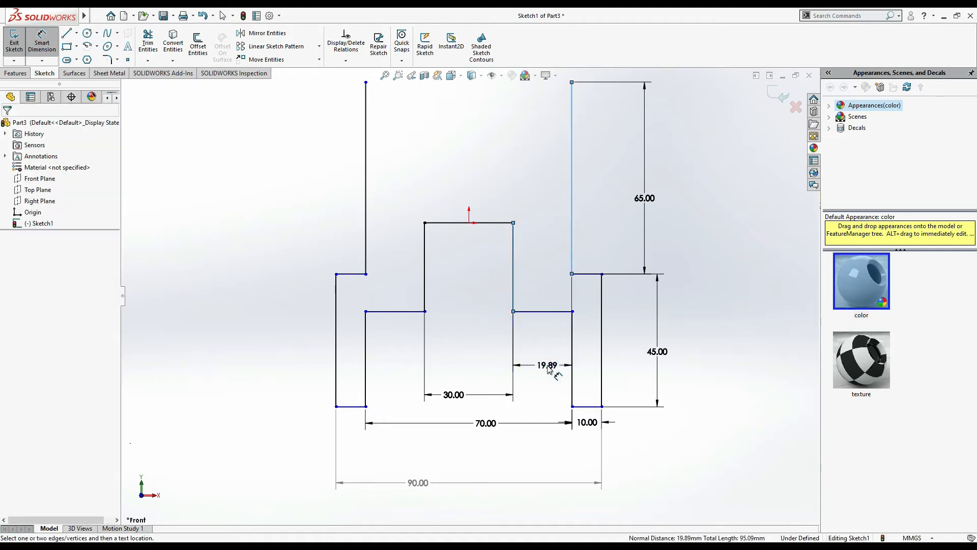
type("10")
key("Return")
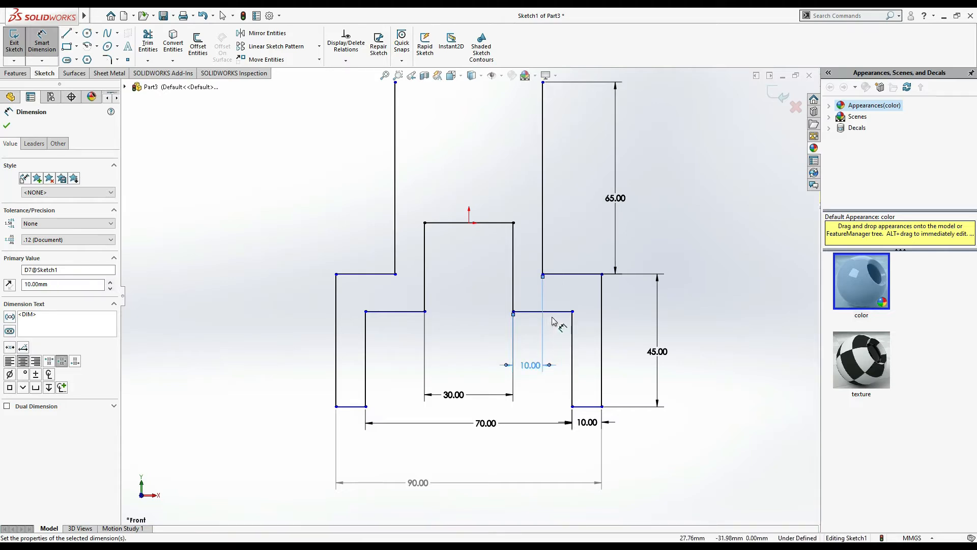
Step: Dimension the vertical distance between the right shoulder line and the horizontal line beside the slot to 10 mm
left_click(568, 275)
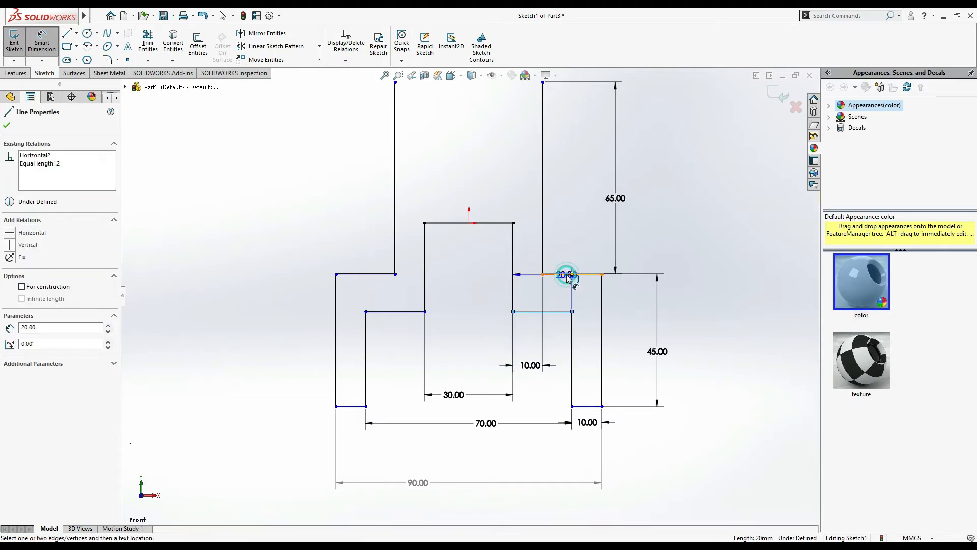
left_click(617, 305)
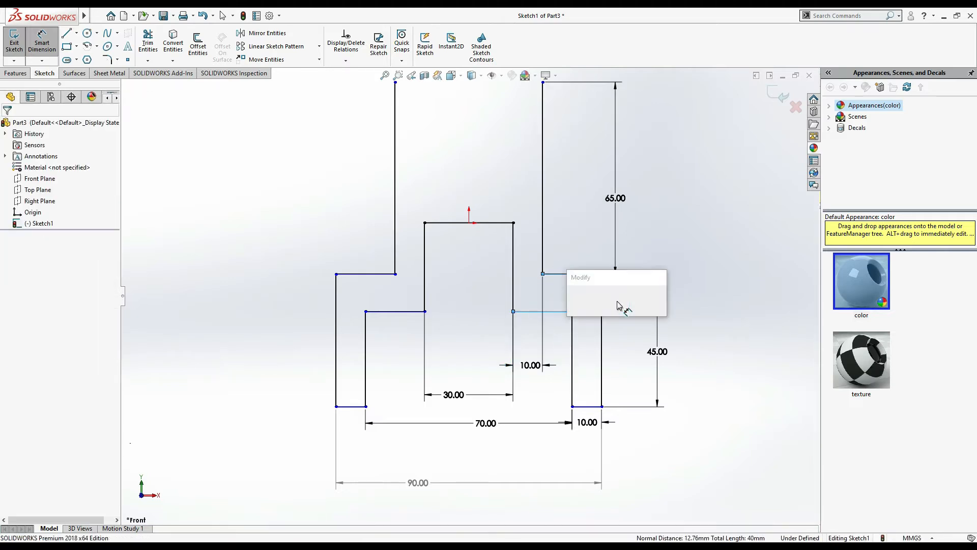
type("10")
key("Return")
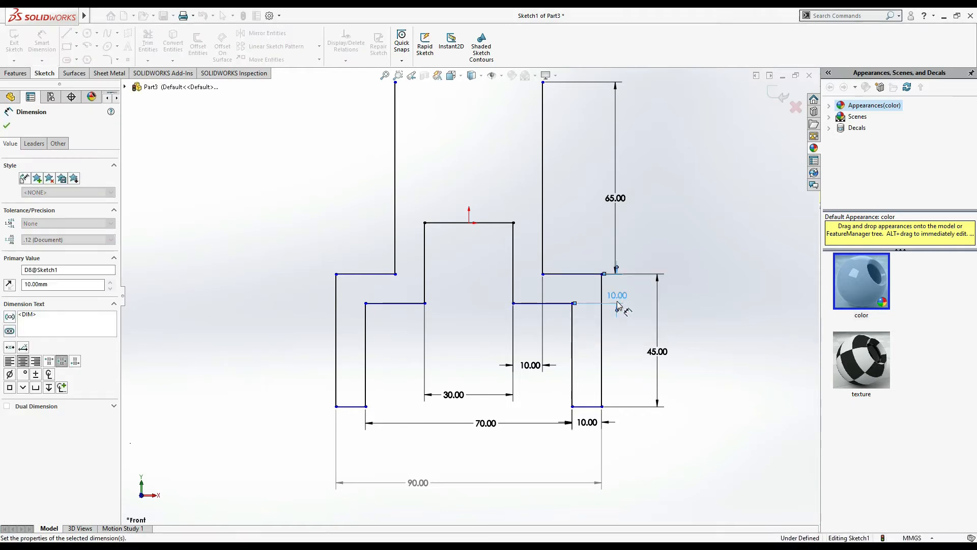
Step: Draw a vertical construction line about 63 mm long upward from the origin, ending above the two upper vertical lines
left_click(385, 76)
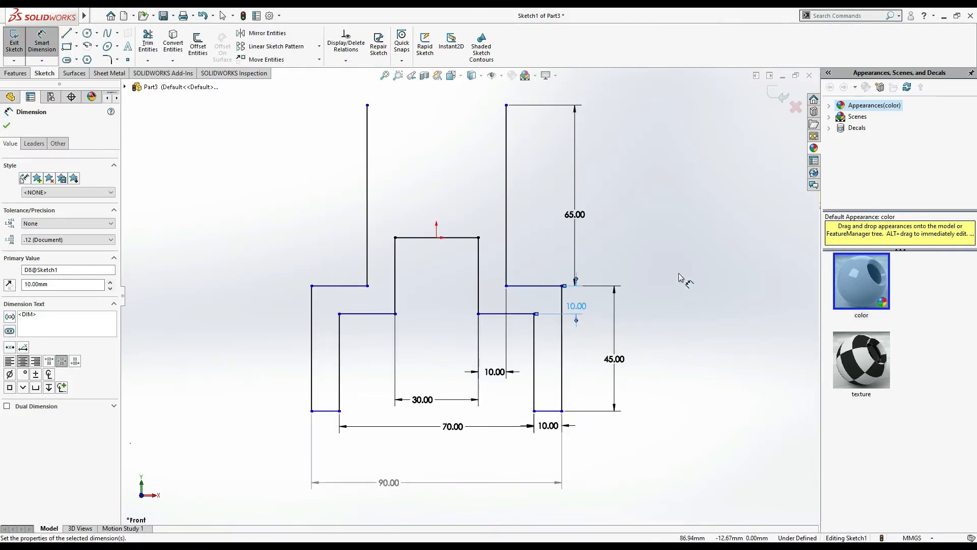
middle_click_drag(681, 278, 694, 327, "ctrl")
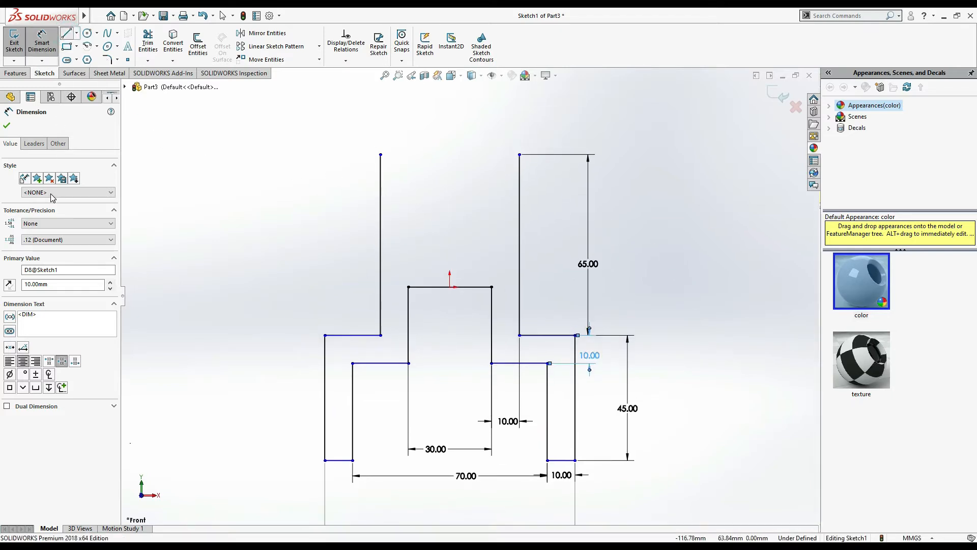
left_click(67, 33)
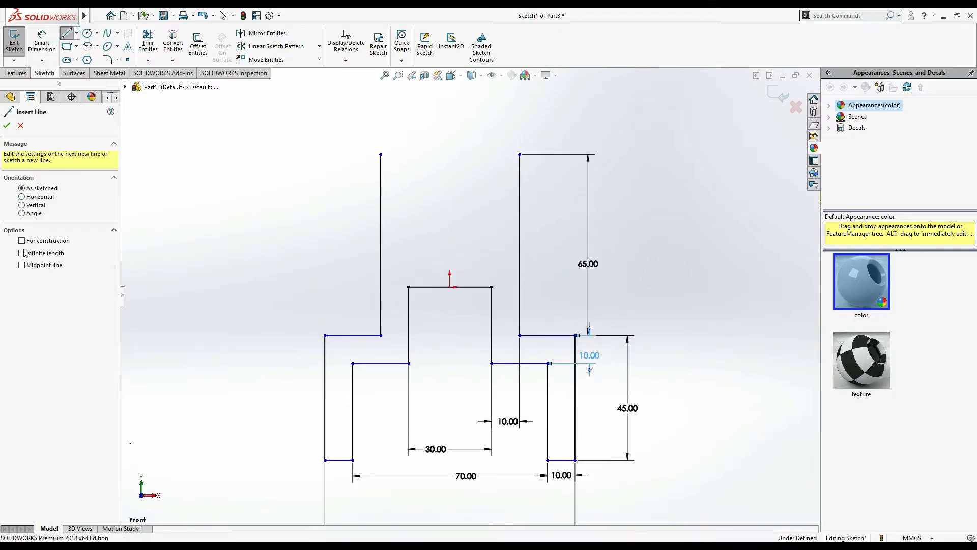
left_click(450, 286)
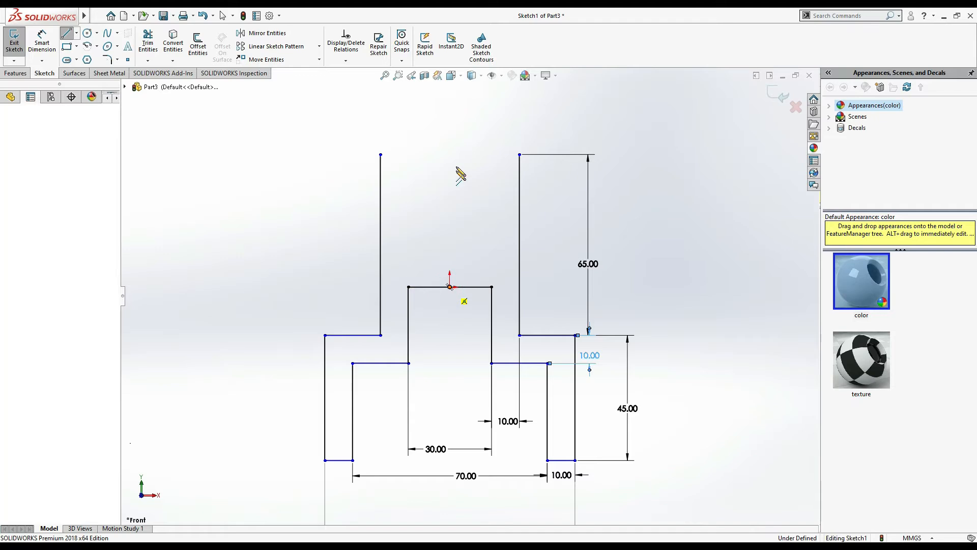
left_click(450, 110)
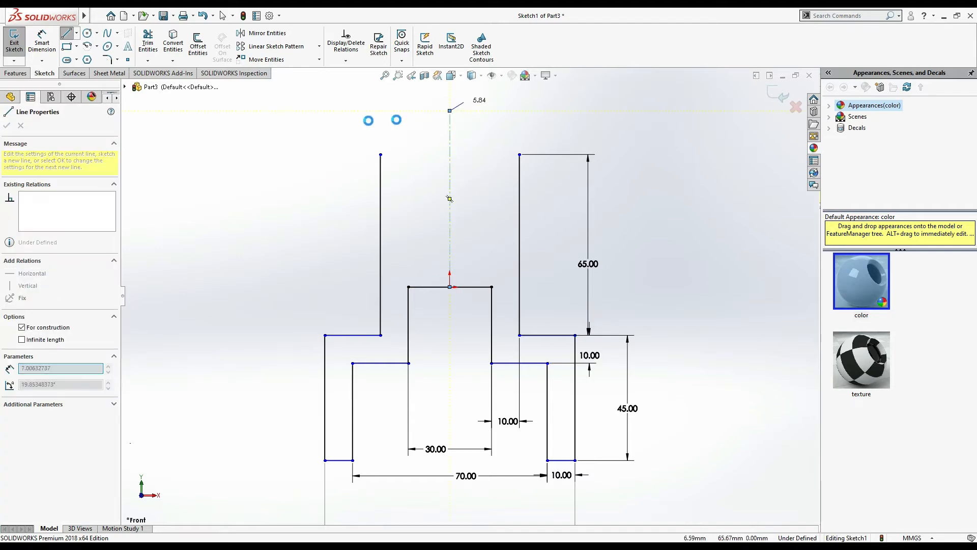
key("Escape")
left_click(32, 41)
key("Escape")
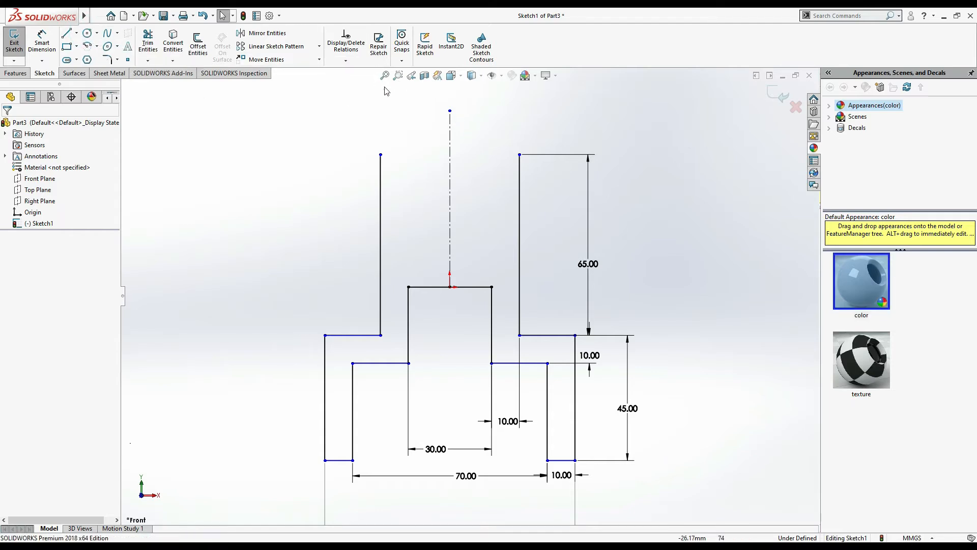
Step: Draw a circle about 34 mm in diameter centred on the construction line's upper endpoint
left_click(88, 34)
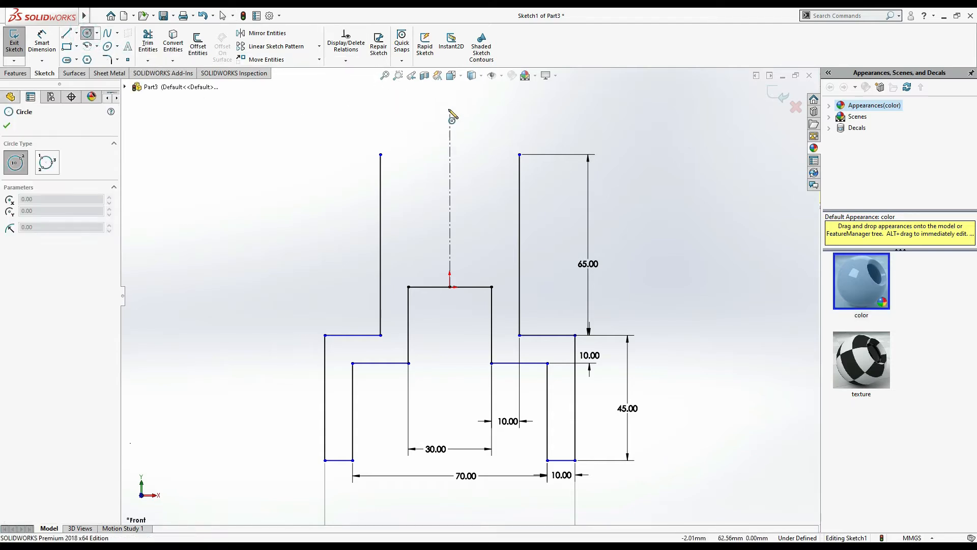
left_click(450, 111)
left_click(497, 107)
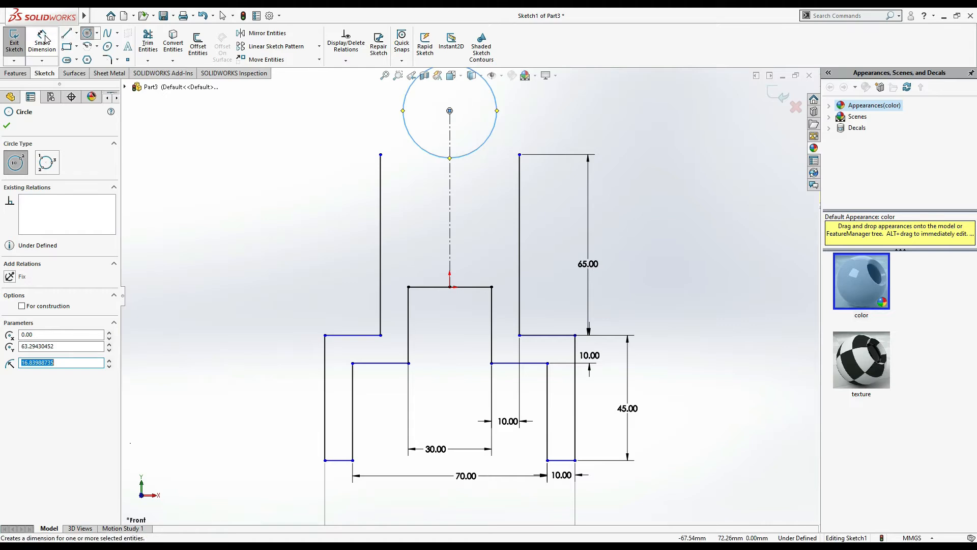
left_click(476, 149)
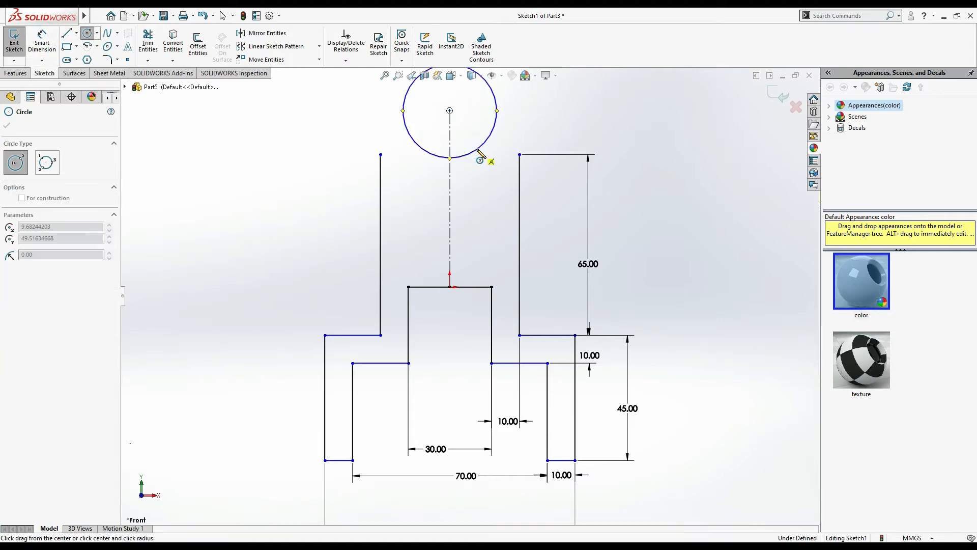
key("Escape")
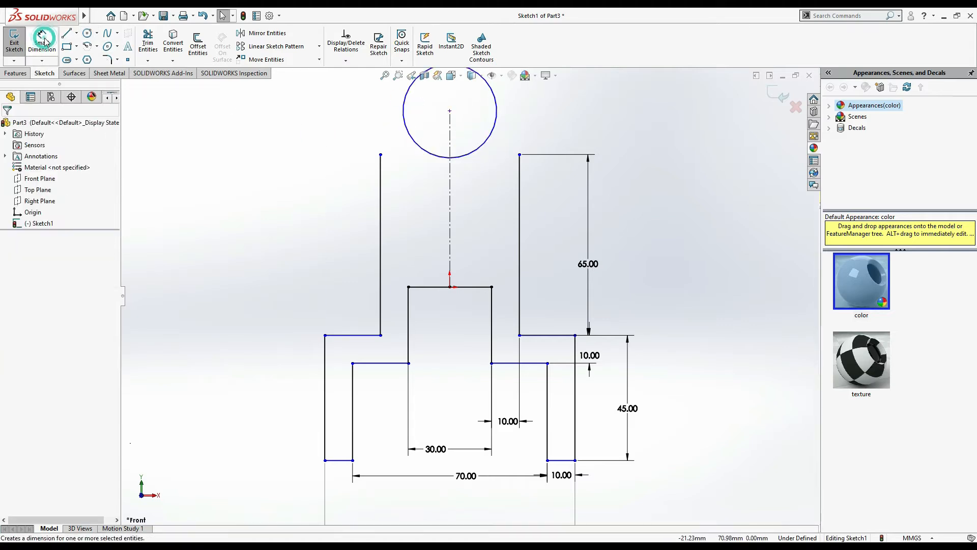
Step: Set the circle's diameter to 50 mm
left_click(477, 148)
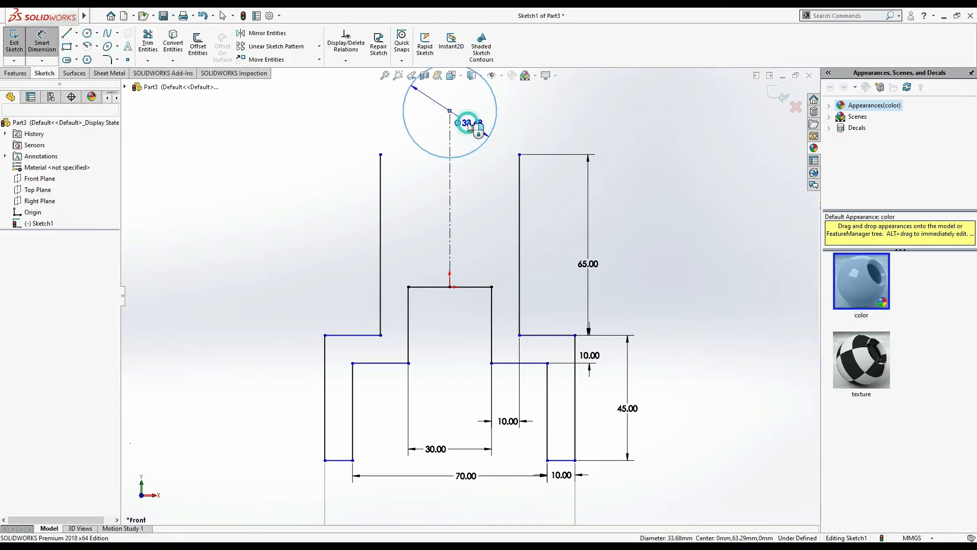
left_click(472, 128)
type("50")
key("Return")
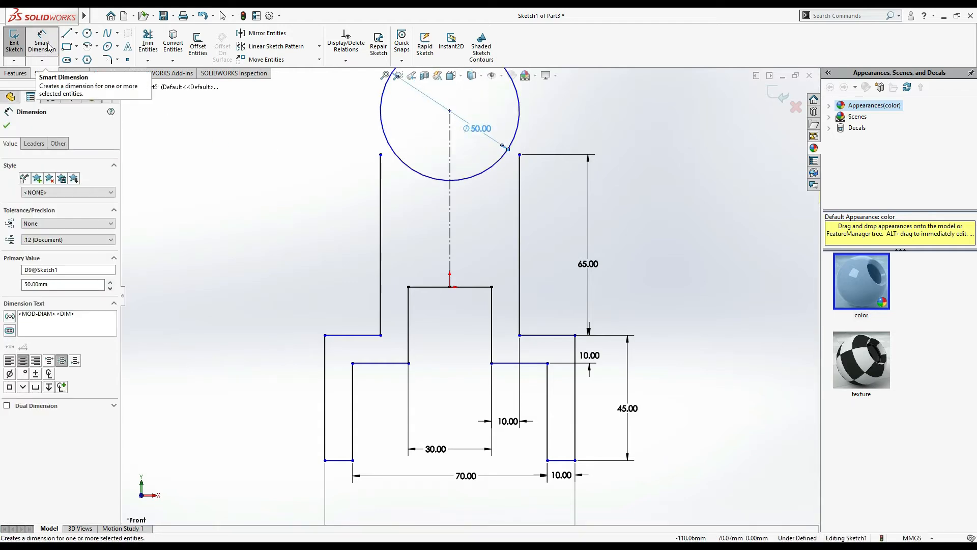
Step: Try a 35 mm length dimension on the vertical construction line and delete that dimension again
left_click(450, 219)
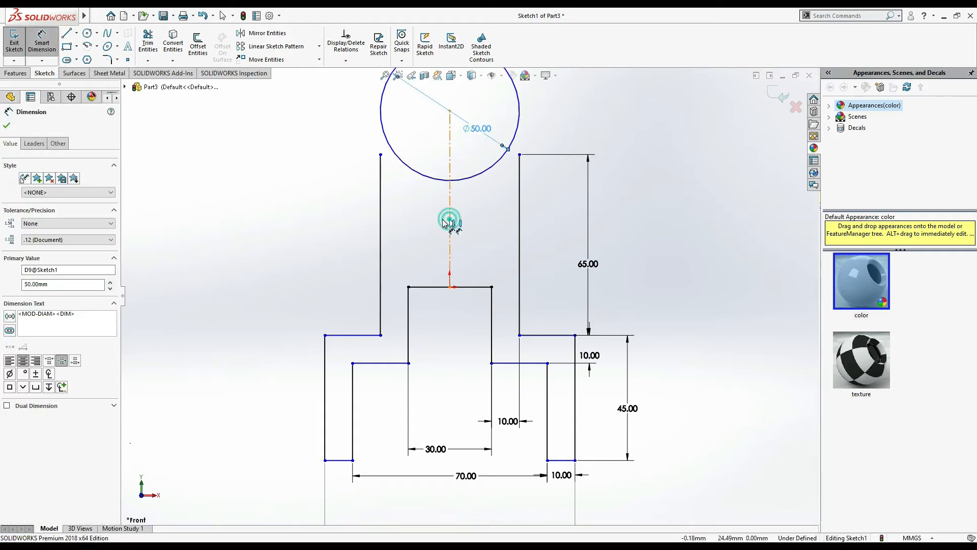
left_click(282, 198)
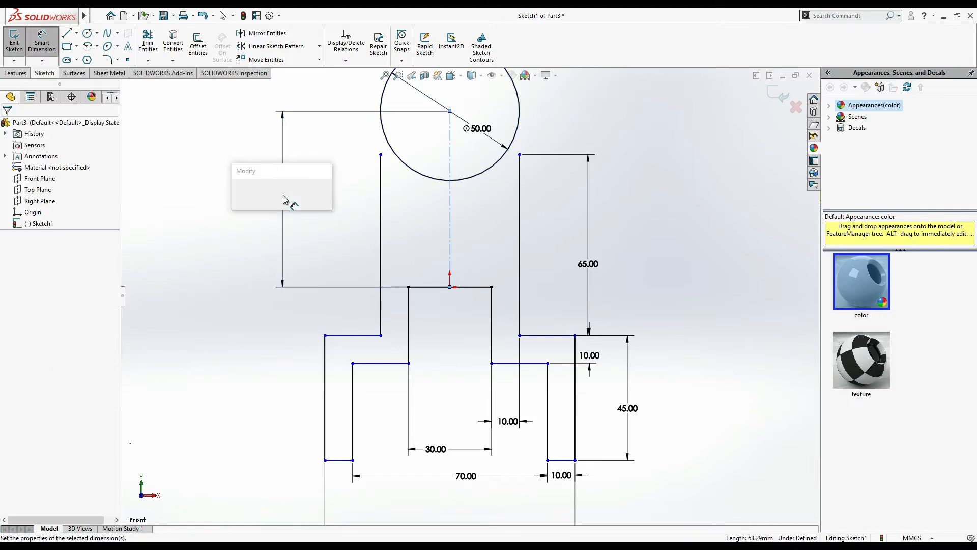
type("35")
key("Return")
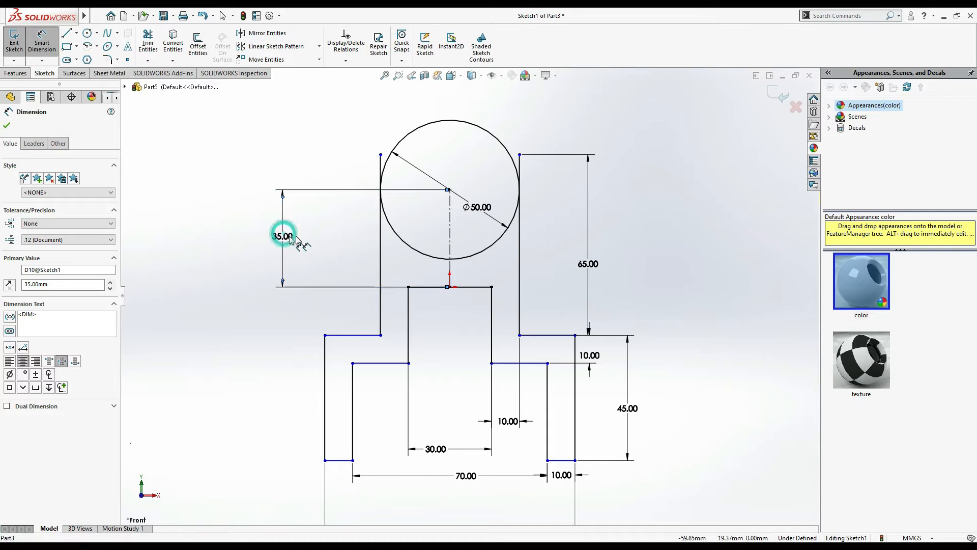
key("Delete")
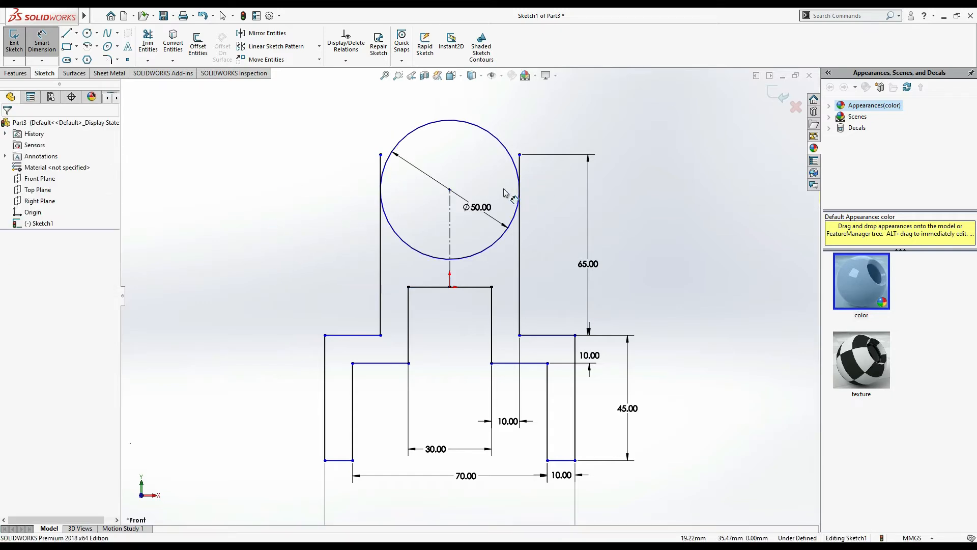
key("Escape")
Step: Try to make the circle tangent to the right upper vertical line with the construction line in place, and undo the relation
left_click_drag(533, 197, 505, 189)
left_click(15, 290)
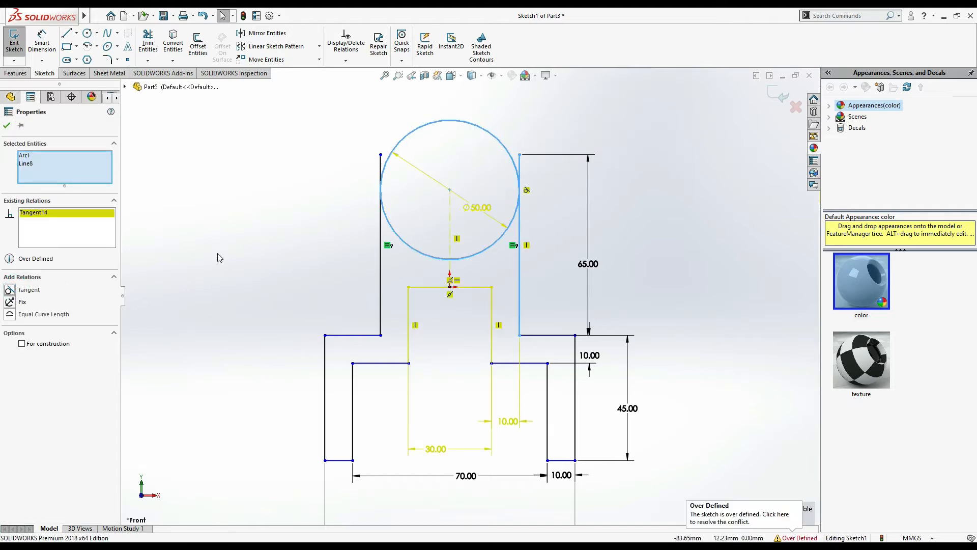
left_click(7, 126)
key("ctrl+z")
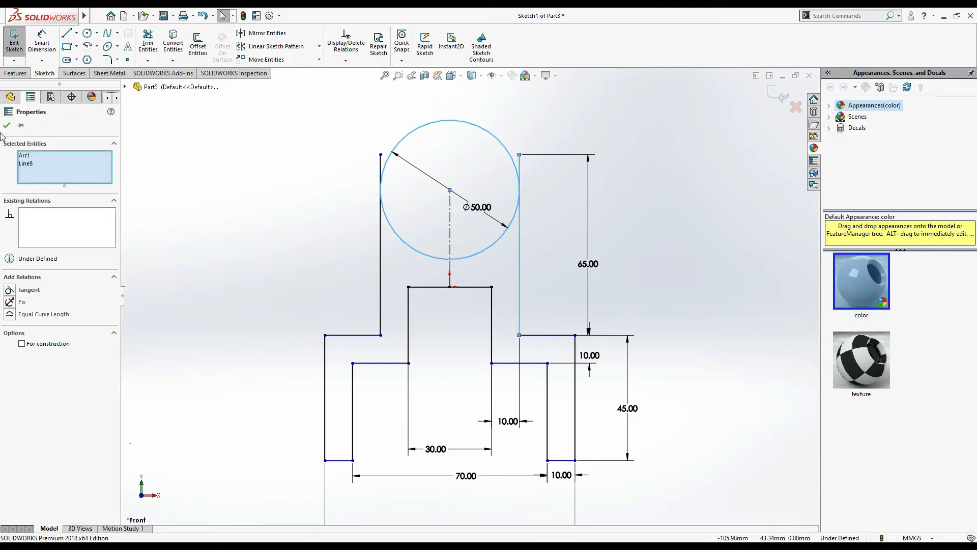
left_click(21, 125)
left_click(21, 127)
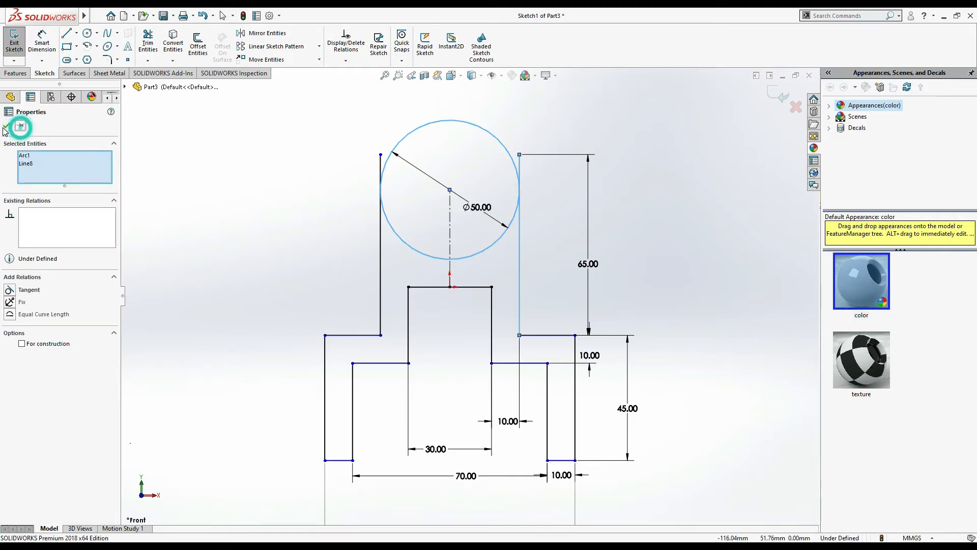
left_click(8, 125)
left_click(240, 188)
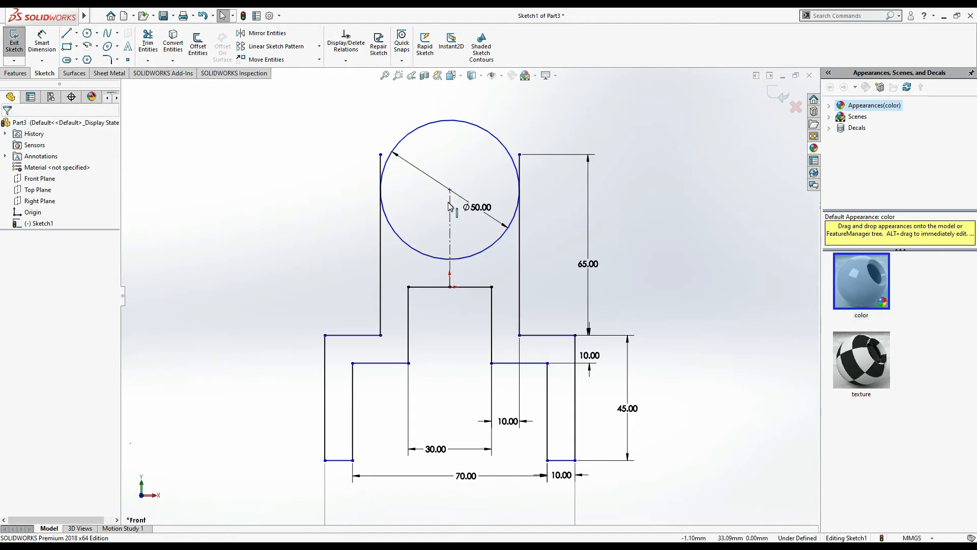
Step: Delete the vertical construction line and make the circle tangent to the right upper vertical line
left_click(451, 224)
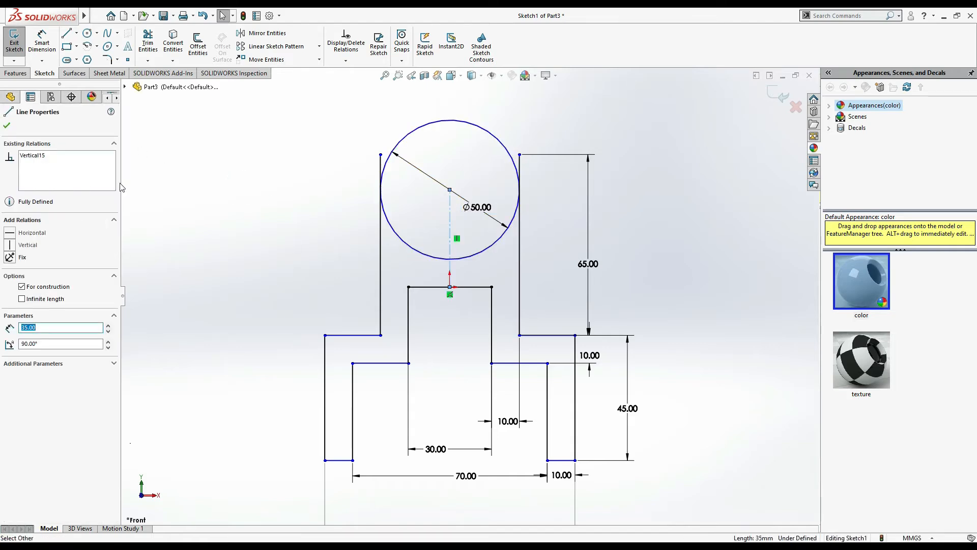
left_click(201, 200)
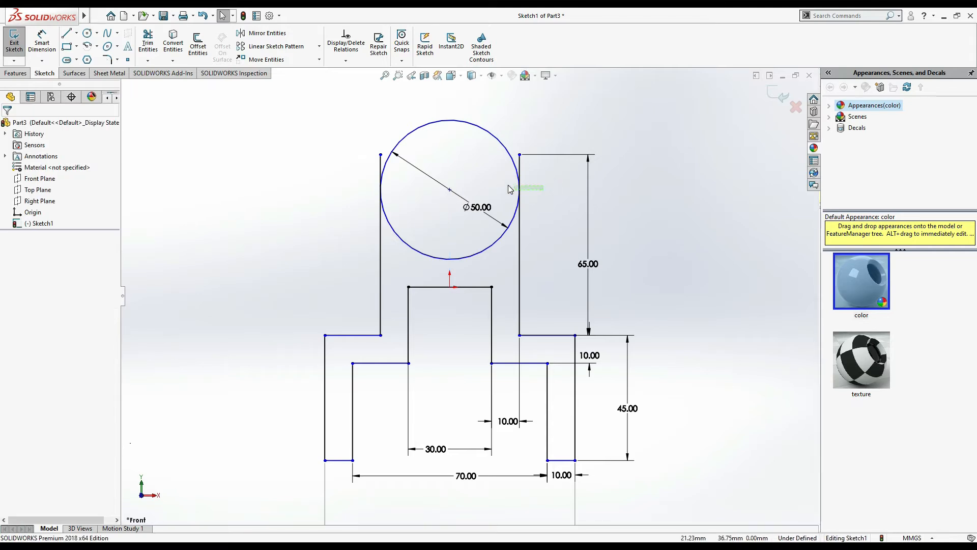
left_click_drag(509, 185, 507, 187)
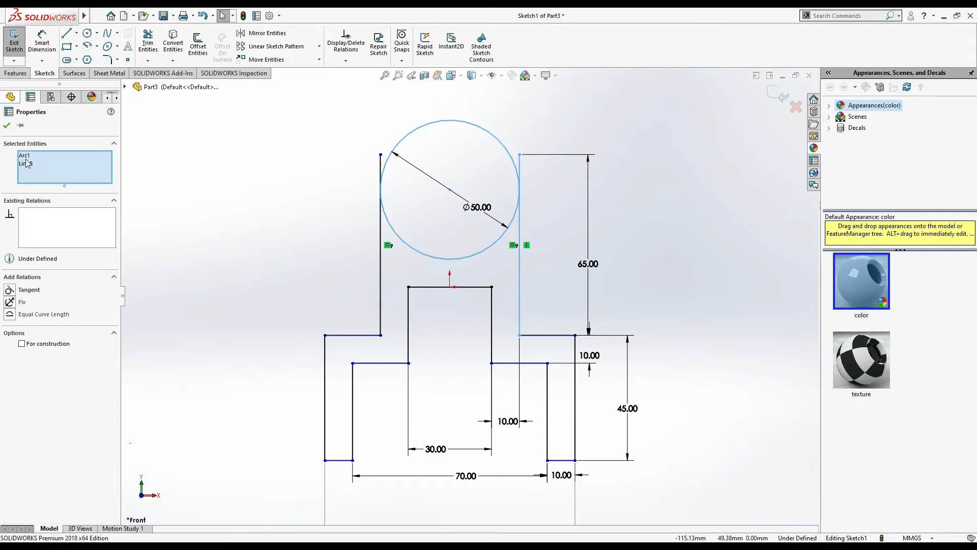
left_click(21, 293)
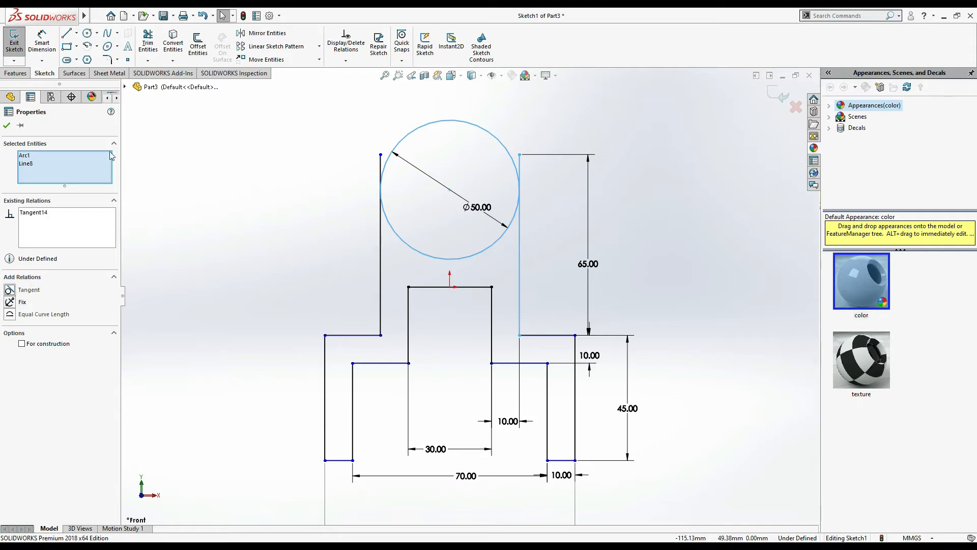
left_click(7, 125)
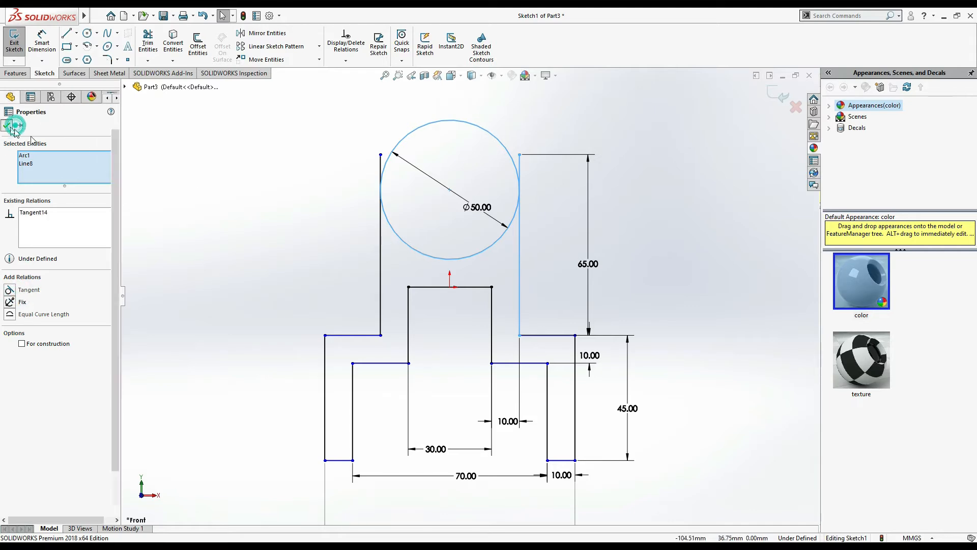
Step: Try to make the circle tangent to the left upper vertical line as well, and delete that tangent relation
left_click(408, 210)
left_click_drag(368, 206, 354, 188)
left_click(17, 289)
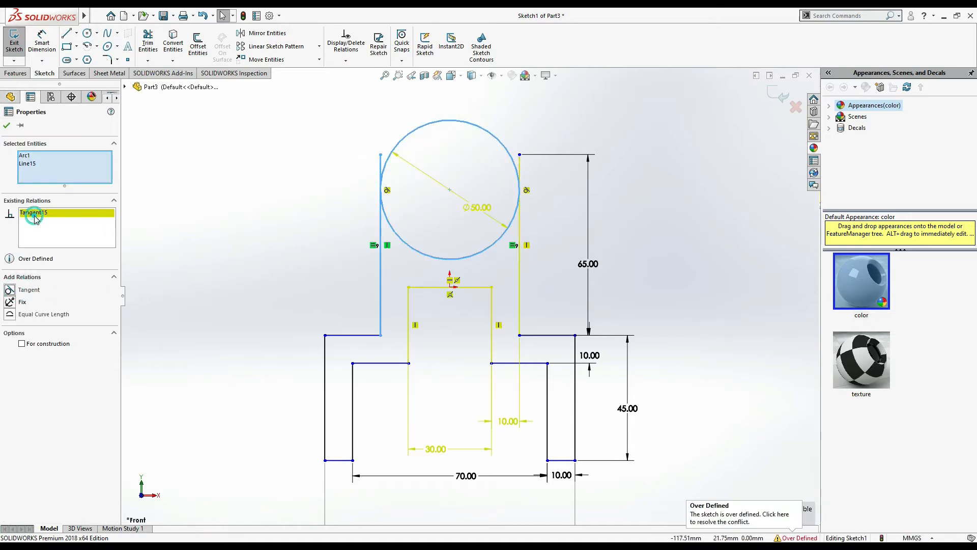
left_click(35, 214)
key("Delete")
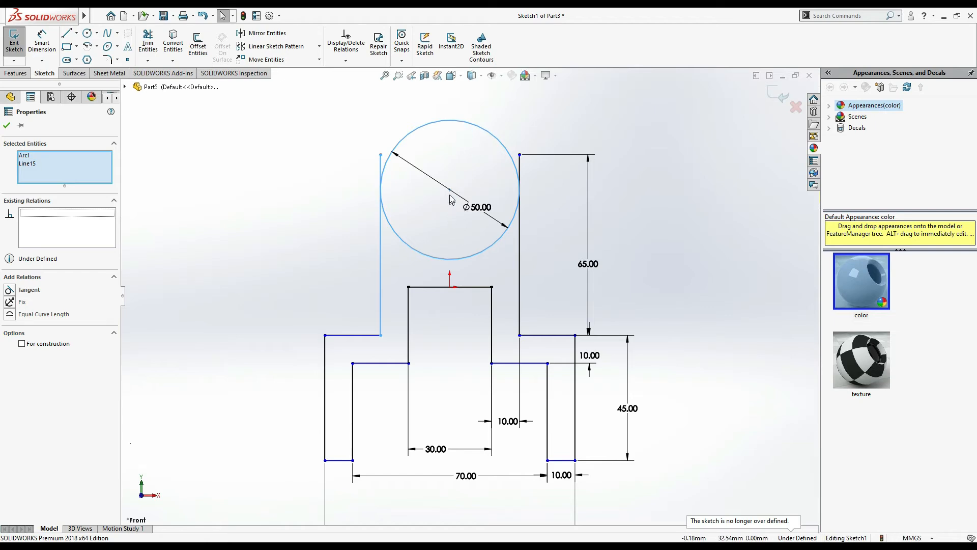
Step: Move the circle up so its centre sits about 47.7 mm above the origin, level with the upper ends of the vertical lines
left_click_drag(450, 191, 450, 162)
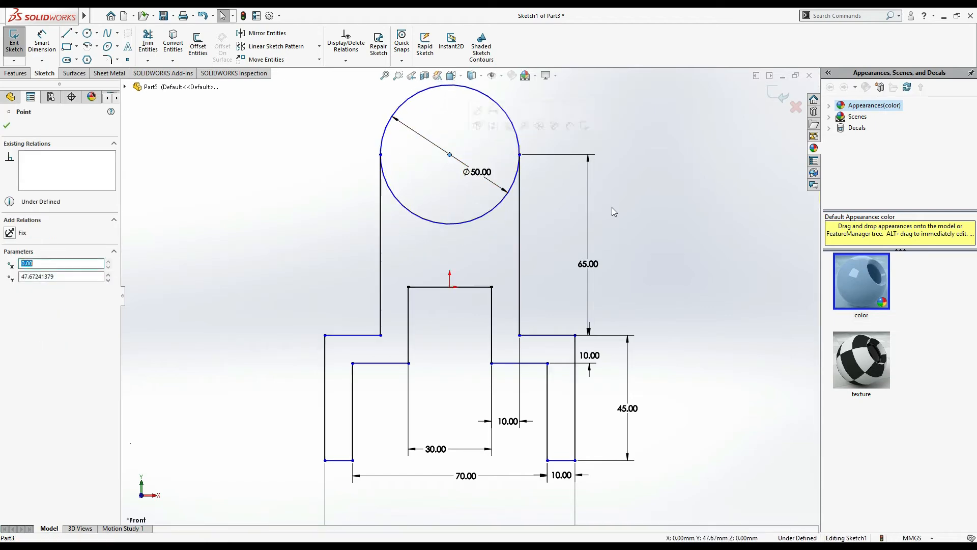
left_click(565, 218)
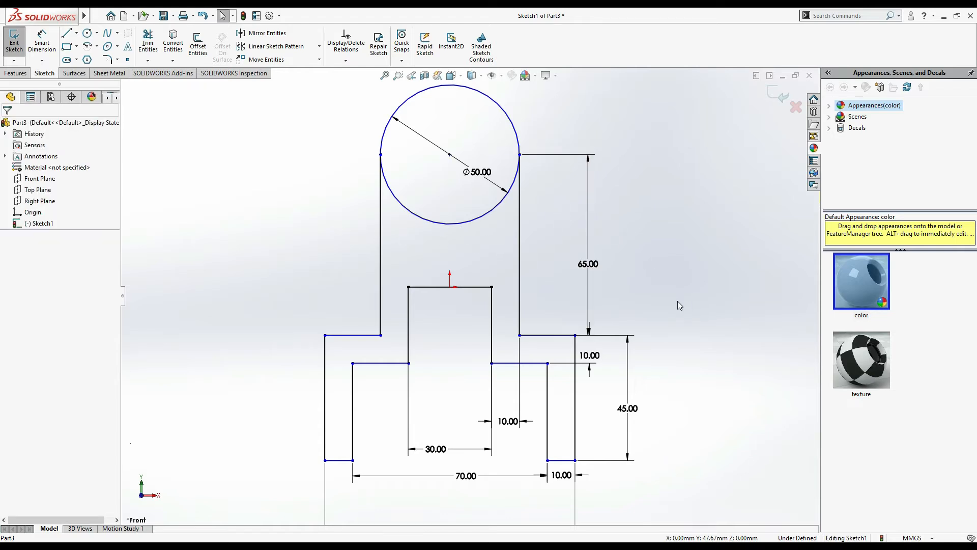
Step: Start an Extruded Boss/Base from the sketch and pick the fork region below the circle as its contour
left_click(385, 76)
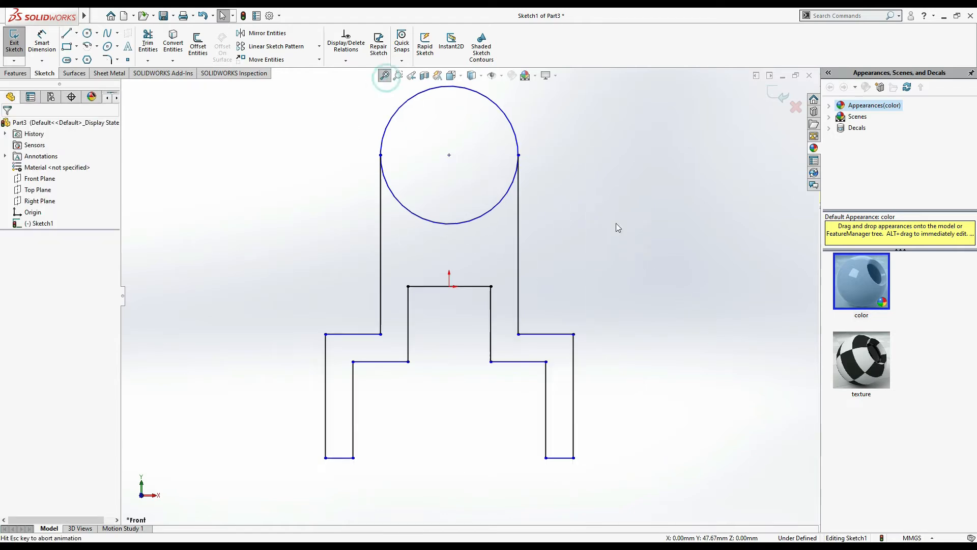
middle_click_drag(700, 270, 650, 261)
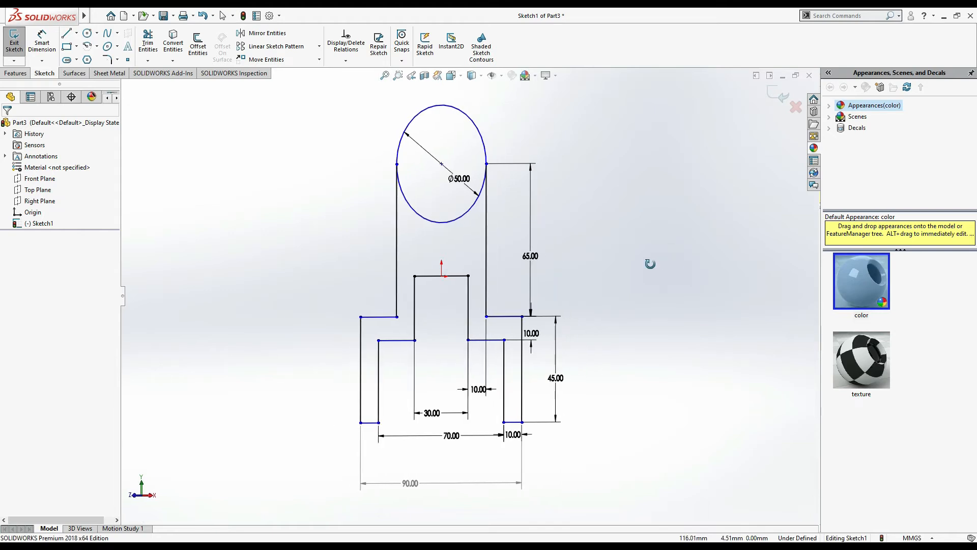
left_click(15, 73)
left_click(18, 44)
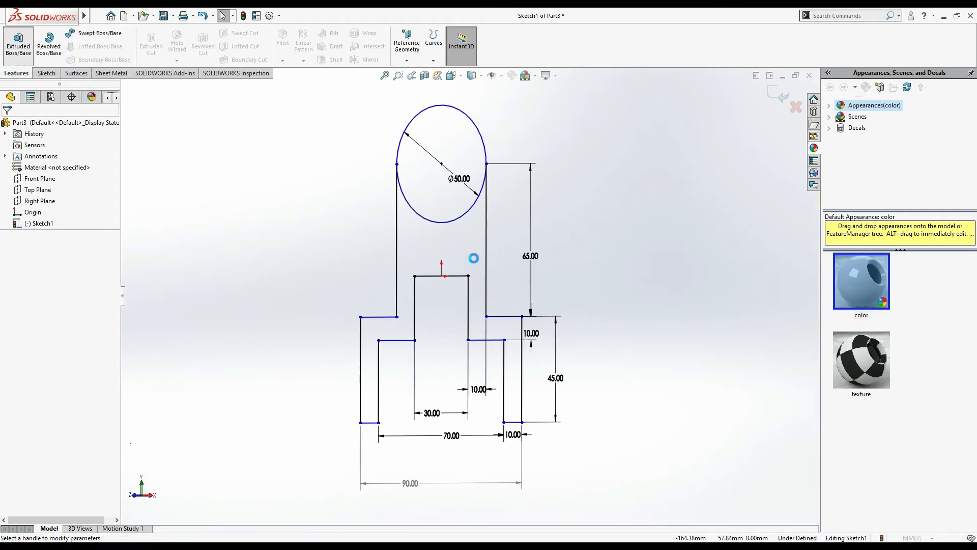
left_click(474, 258)
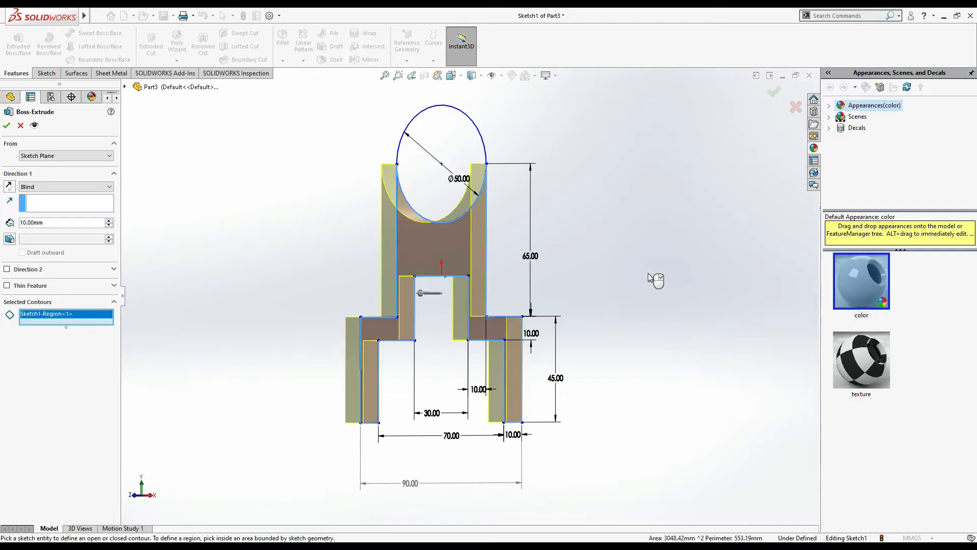
Step: Check the drawing for the fork's thickness, and extrude the selected region 40 mm using the Mid Plane end condition
key("alt+Tab")
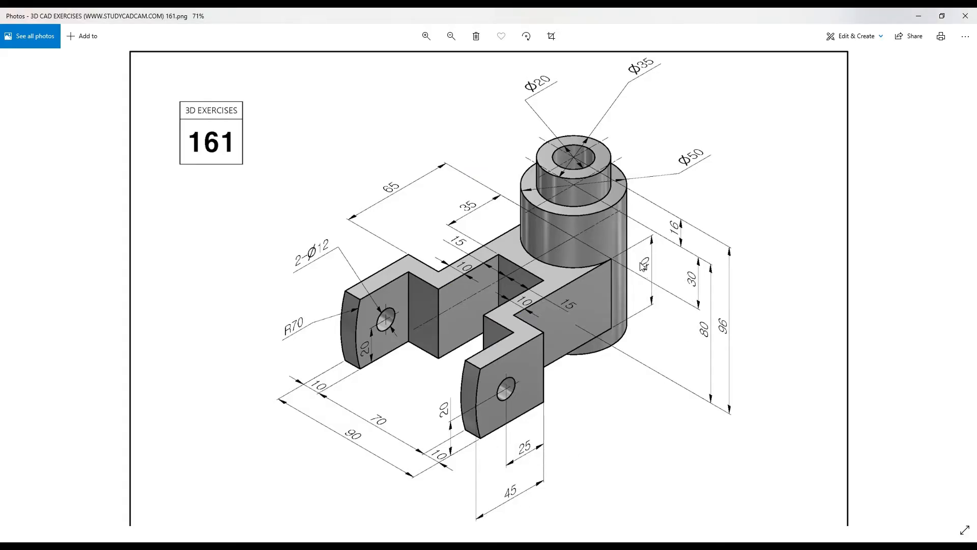
key("alt+Tab")
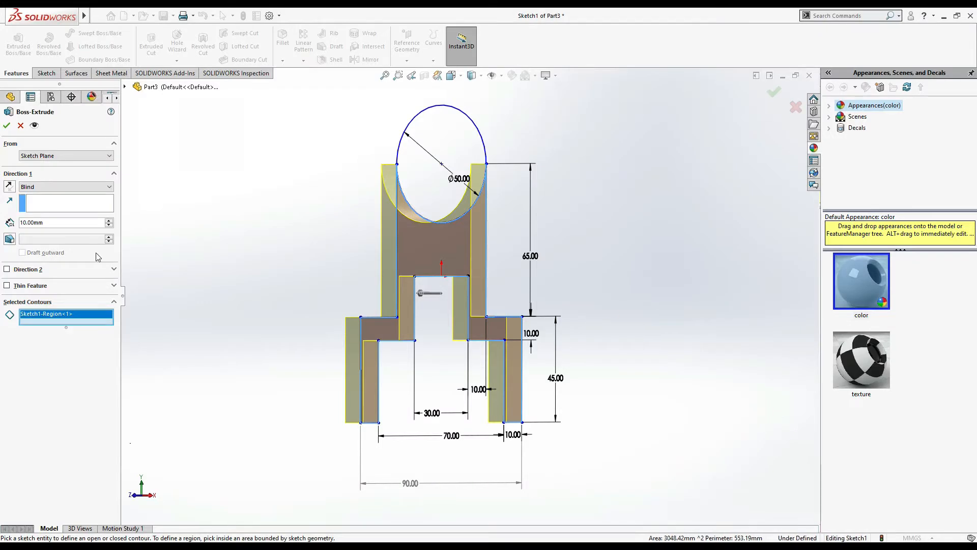
left_click(67, 187)
left_click(47, 230)
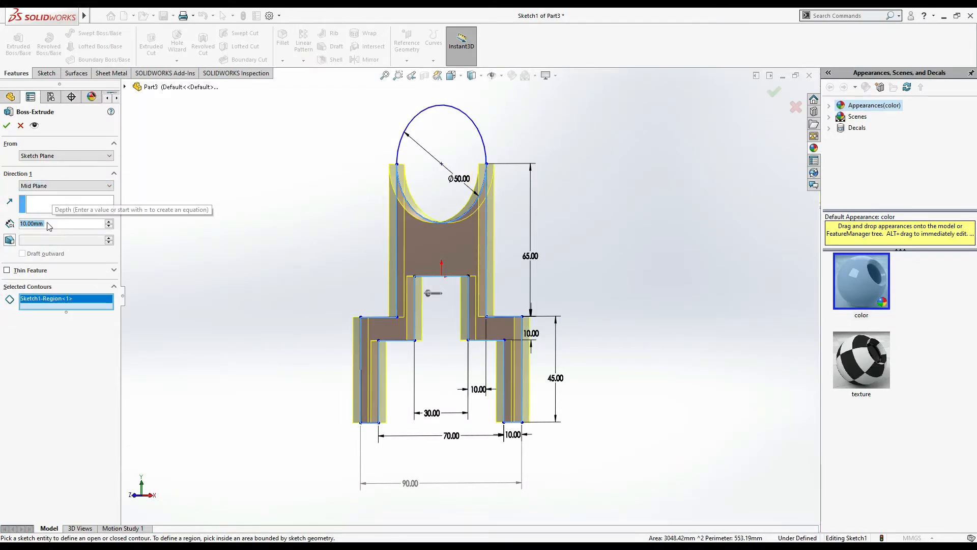
double_click(48, 222)
type("40")
key("Return")
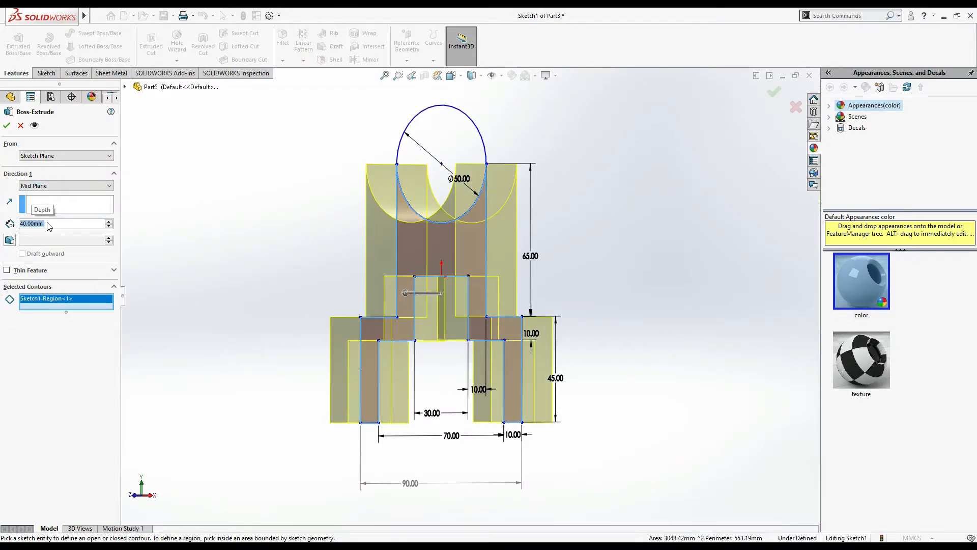
left_click(6, 125)
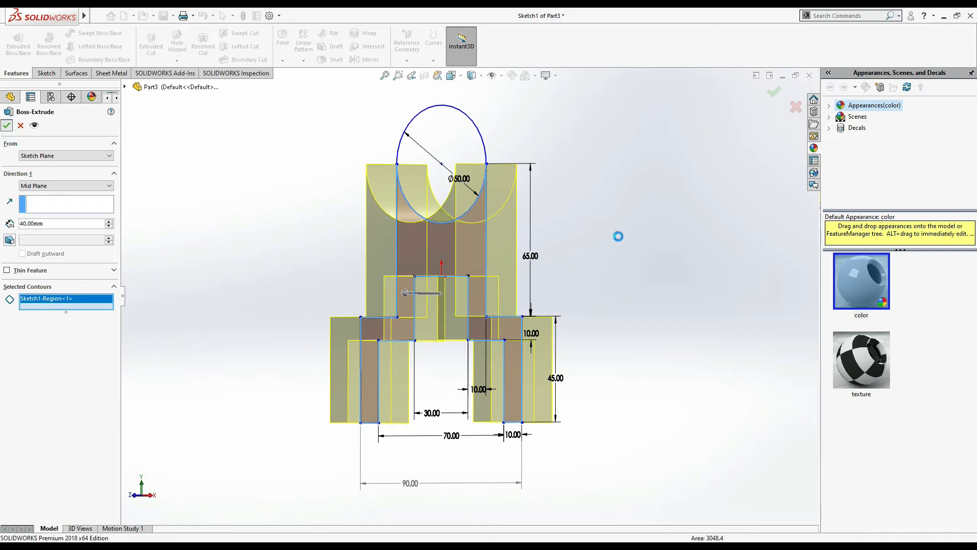
mouse_move(656, 271)
middle_mouse_down()
mouse_move(705, 280)
mouse_move(685, 295)
middle_mouse_up()
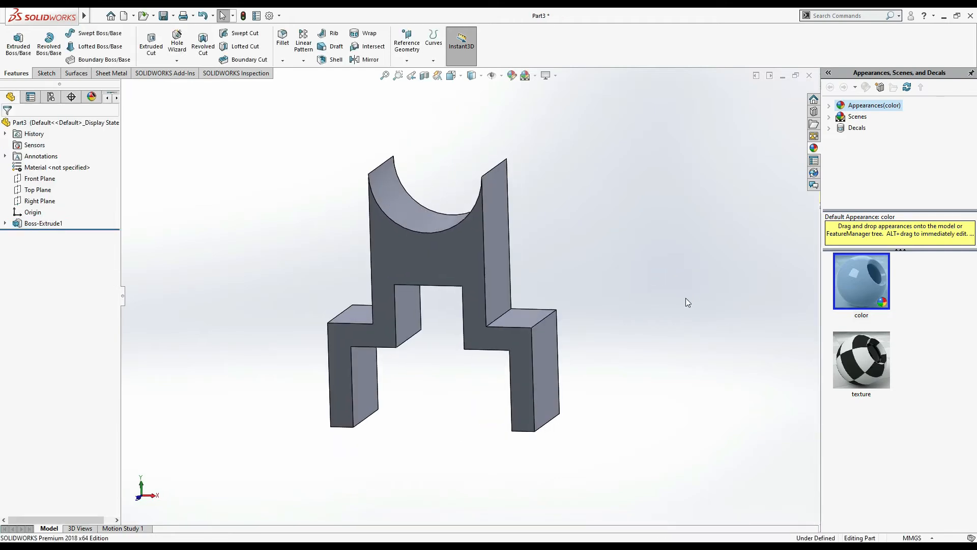
Step: Sketch a circle about 6.7 mm in diameter at the centre of the right fork leg's outer side face
key("alt+Tab")
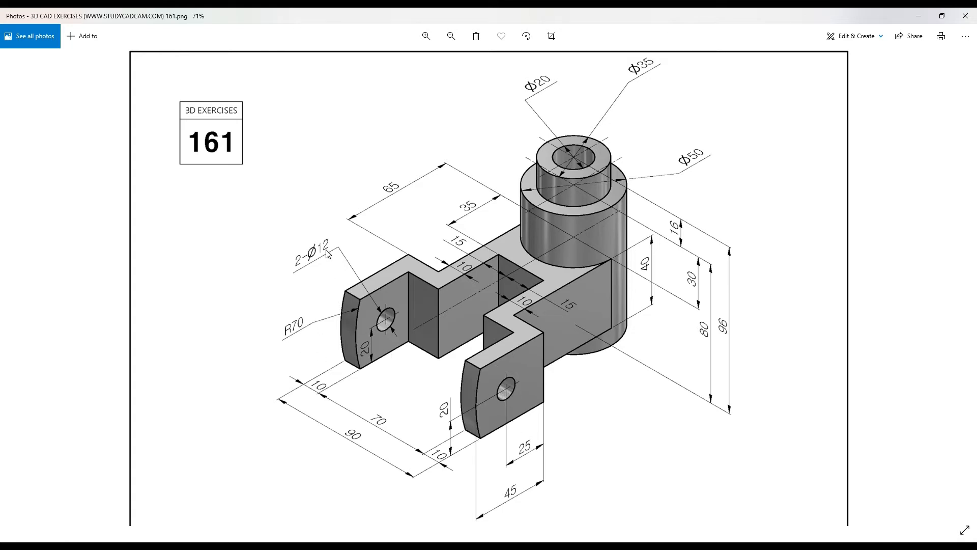
key("alt+Tab")
left_click(554, 395)
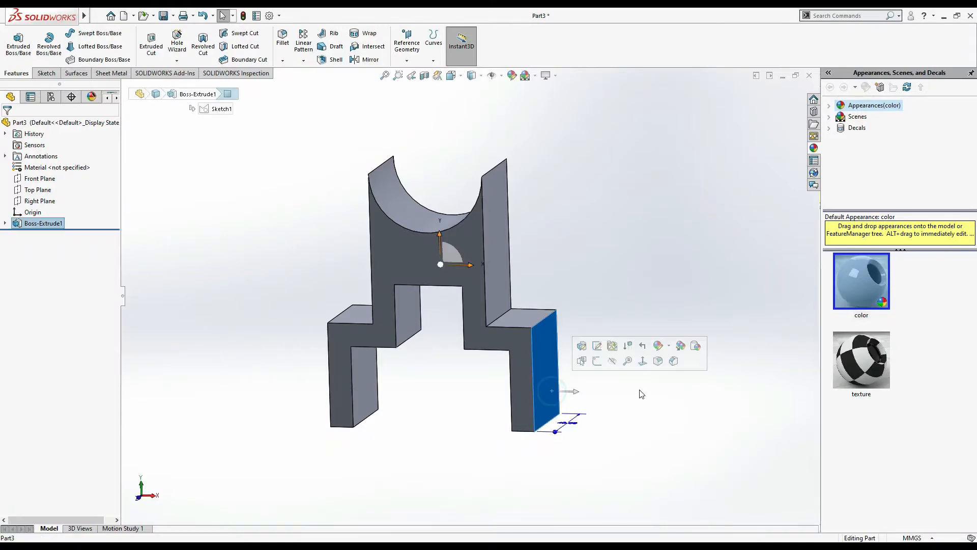
key("ctrl+8")
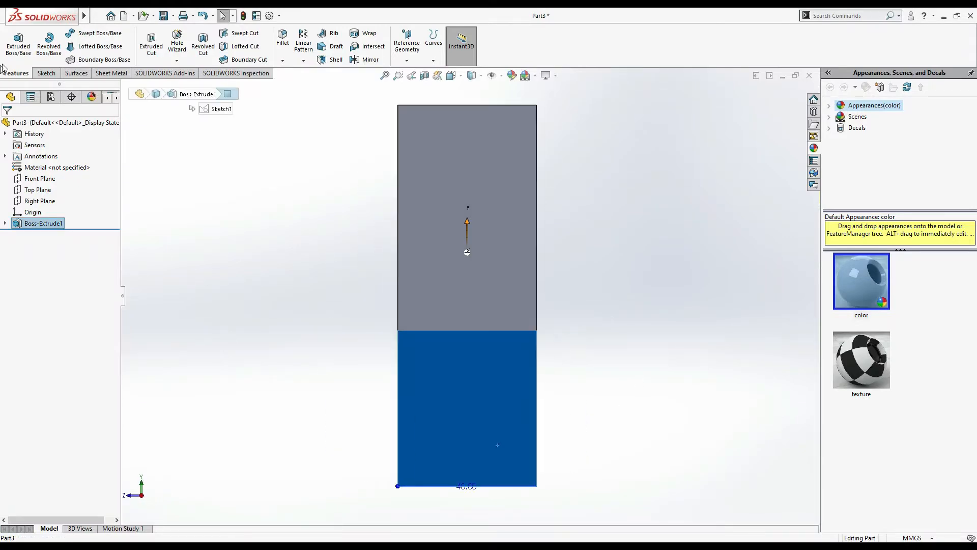
left_click(45, 71)
left_click(14, 38)
left_click(87, 33)
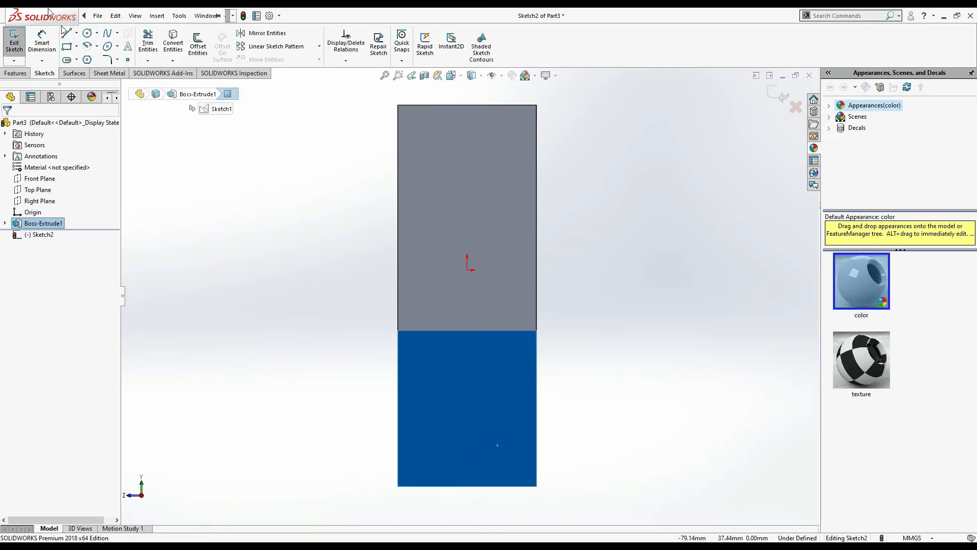
left_click(87, 33)
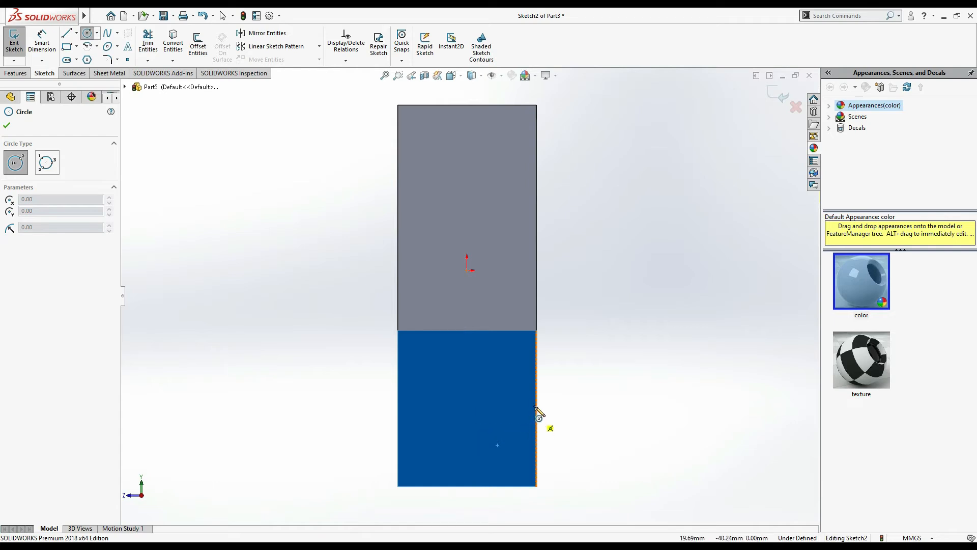
left_click(467, 408)
left_click(479, 408)
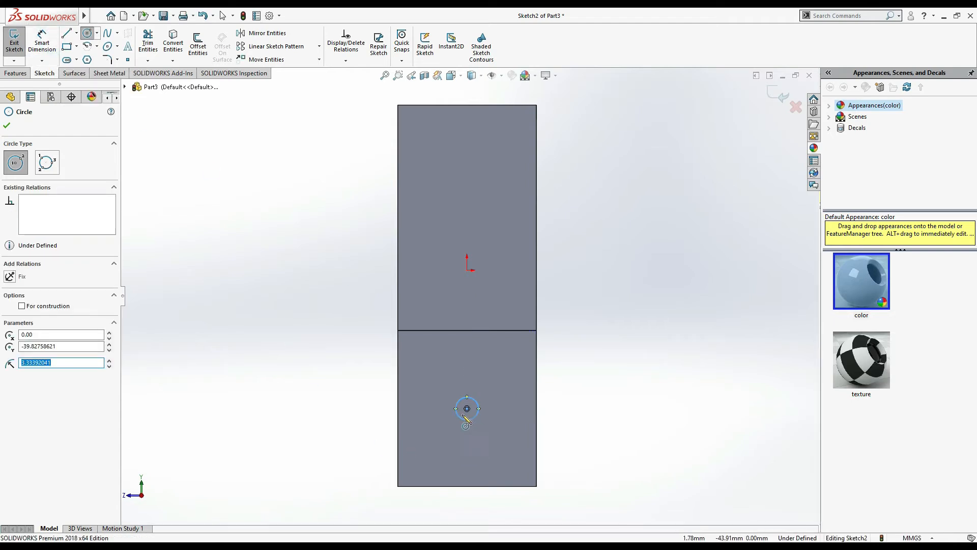
Step: Dimension the circle on the fork leg with a diameter of 12 mm
left_click(41, 46)
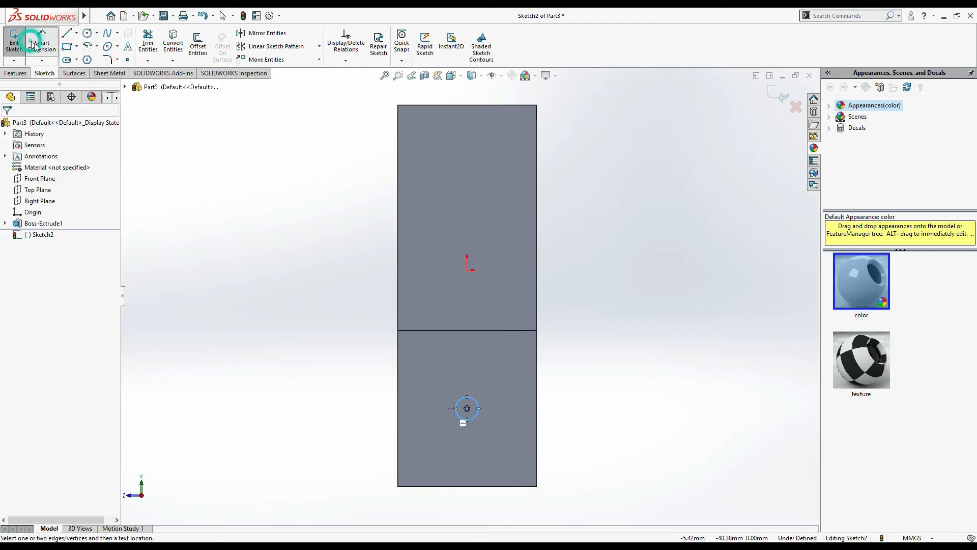
left_click(476, 417)
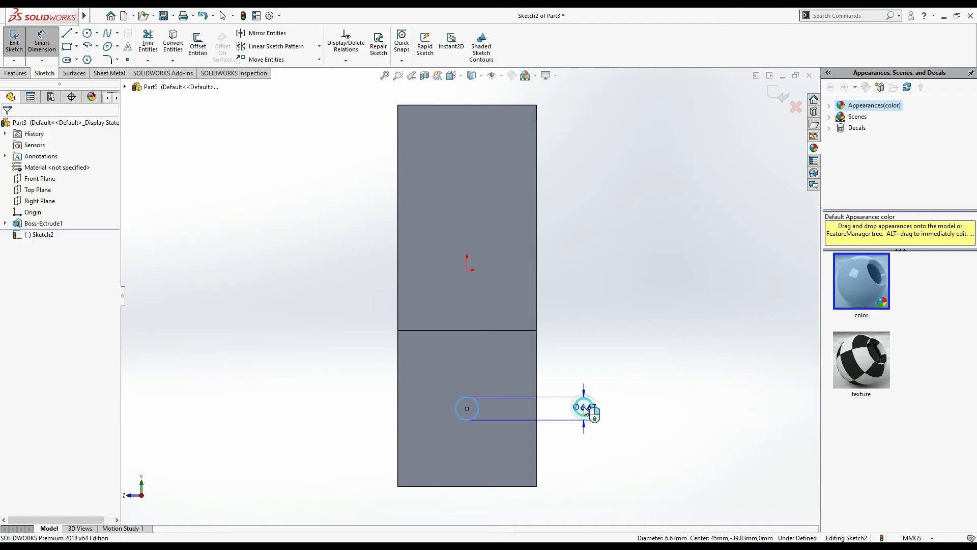
left_click(584, 407)
key("Return")
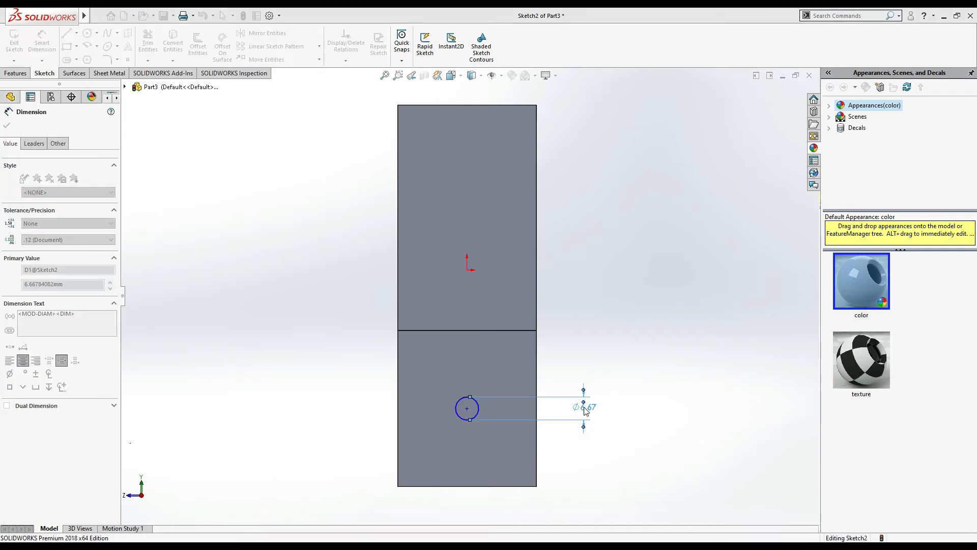
Step: Cut the 12 mm circle with an Extruded Cut set to Through All, making holes in both fork legs
scroll(628, 373, "up", 2)
middle_click_drag(637, 380, 673, 370)
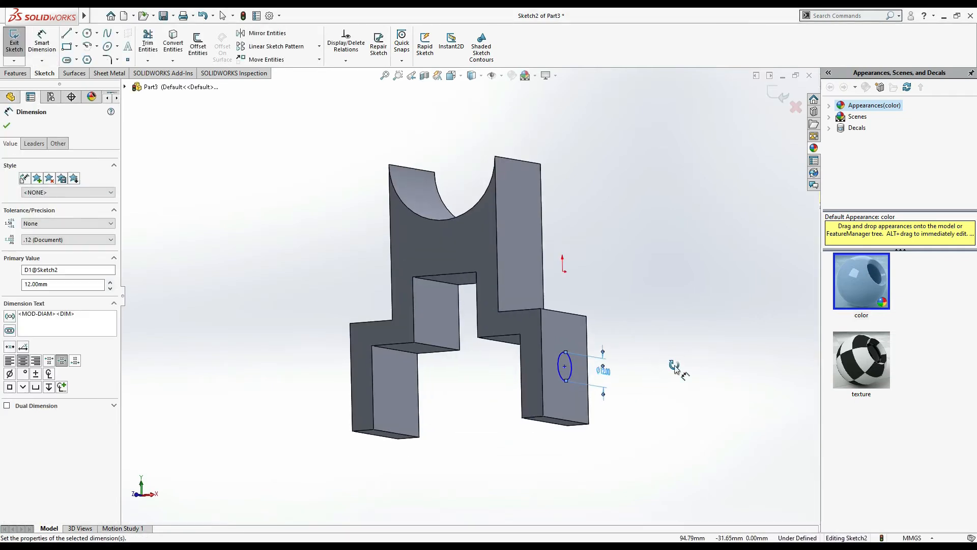
left_click(15, 72)
left_click(152, 41)
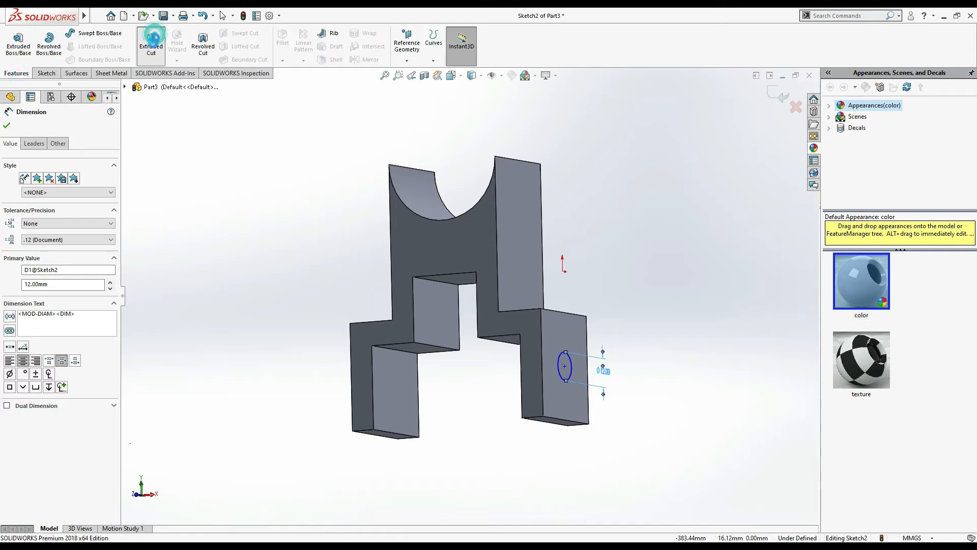
left_click(59, 187)
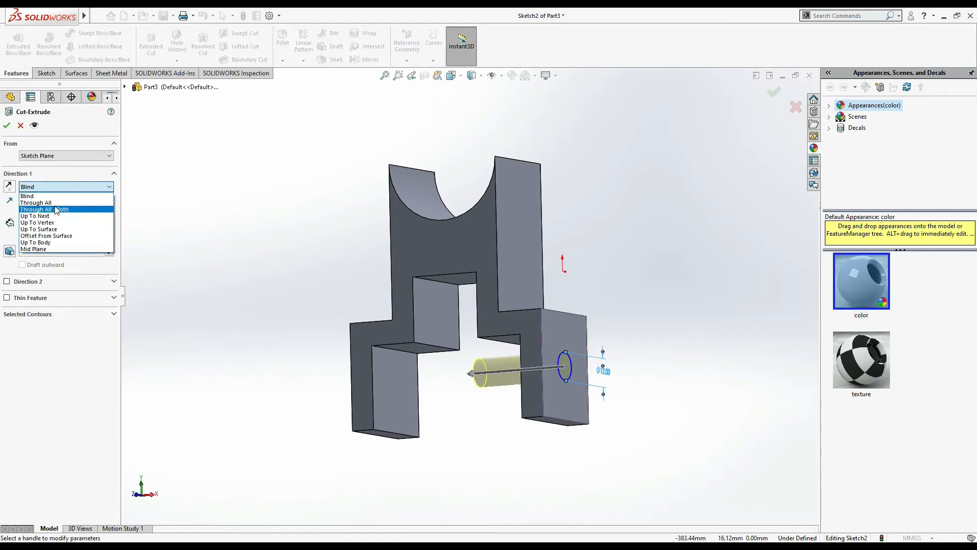
left_click(55, 204)
left_click(8, 125)
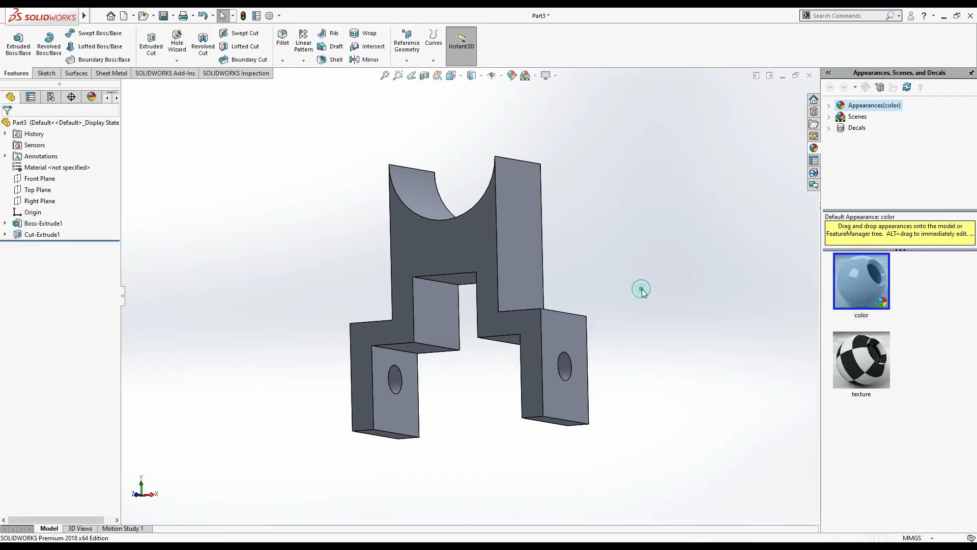
Step: Check the drawing for the cylindrical boss and open a new sketch on the Front Plane, viewed normal to it
key("alt+Tab")
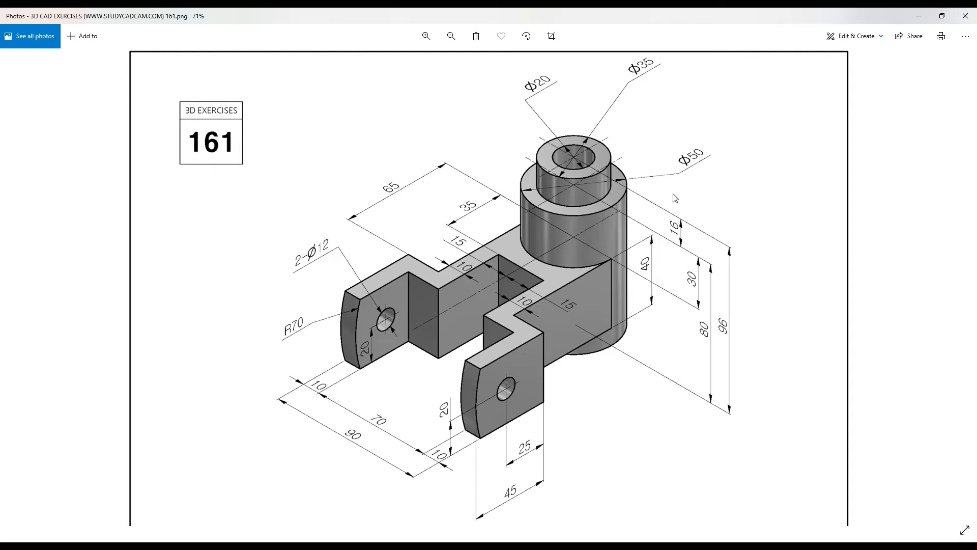
key("alt+Tab")
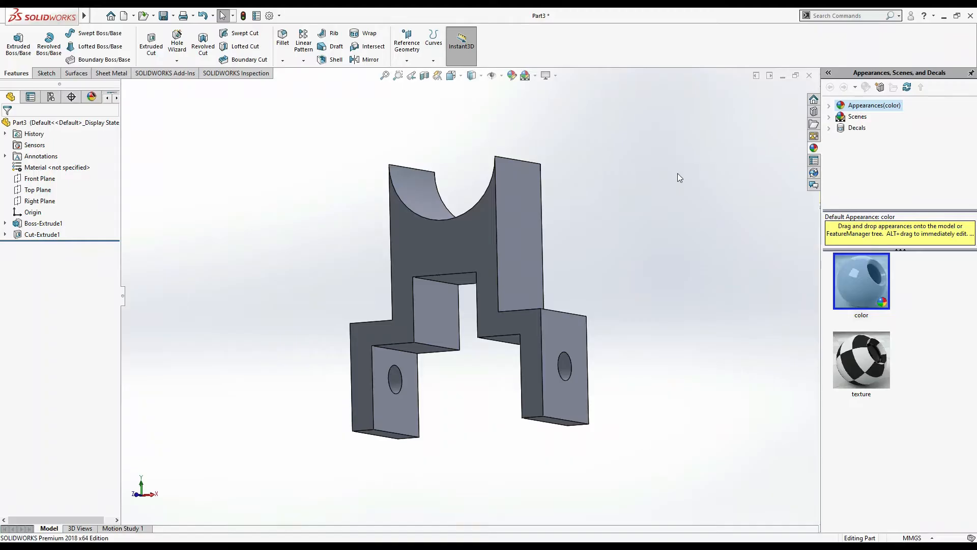
left_click(478, 236)
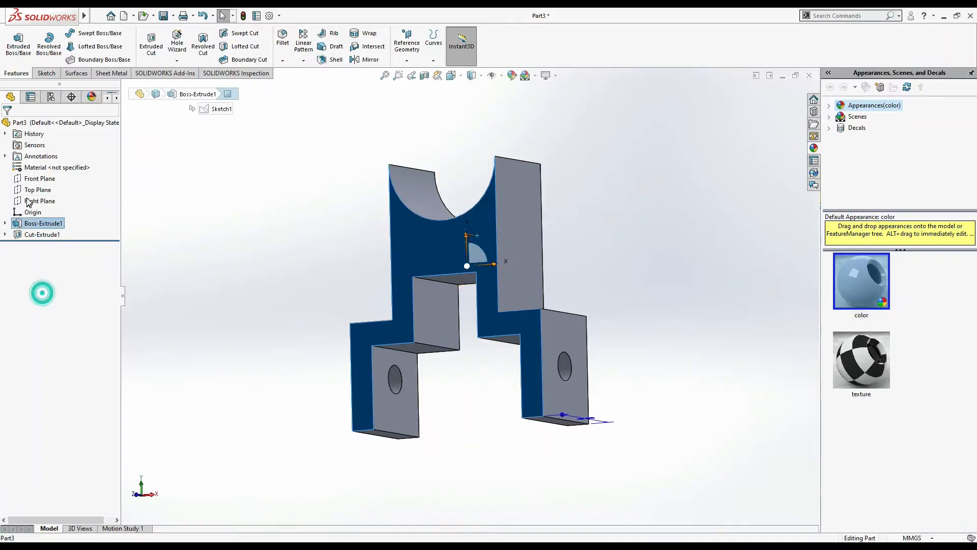
left_click(39, 180)
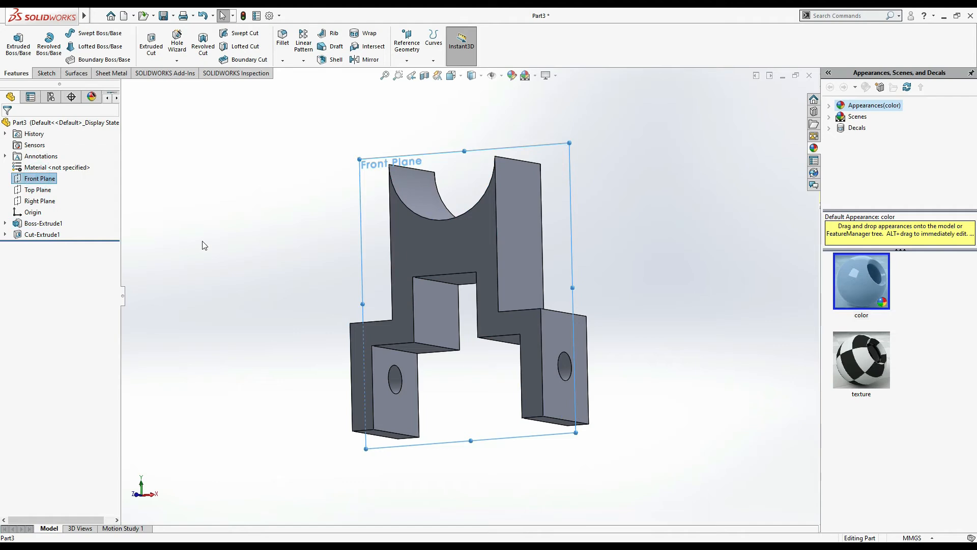
key("ctrl+8")
middle_click_drag(470, 120, 473, 284, "ctrl")
left_click(47, 73)
left_click(14, 41)
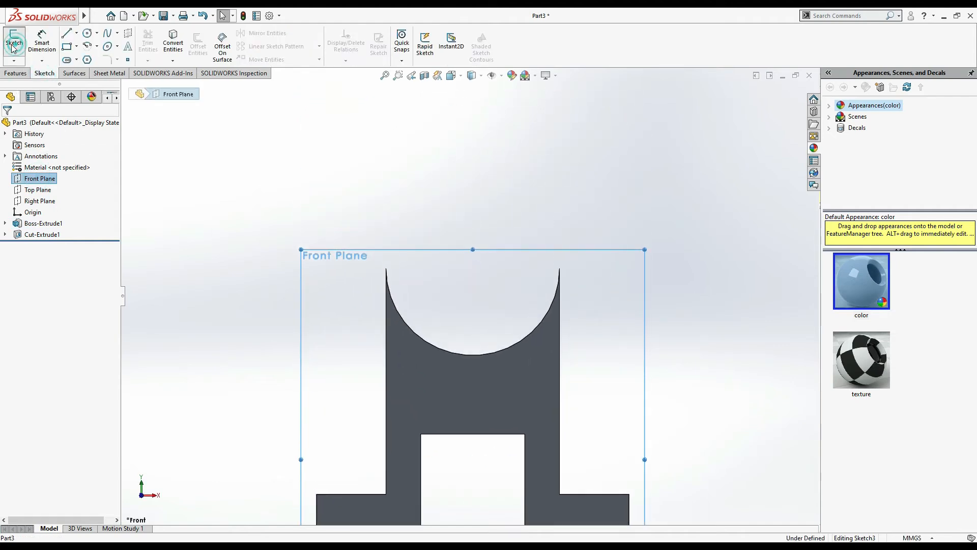
Step: Draw a circle about 25.2 mm in radius over the semicircular recess, centred about 47.7 mm above the origin
left_click(87, 34)
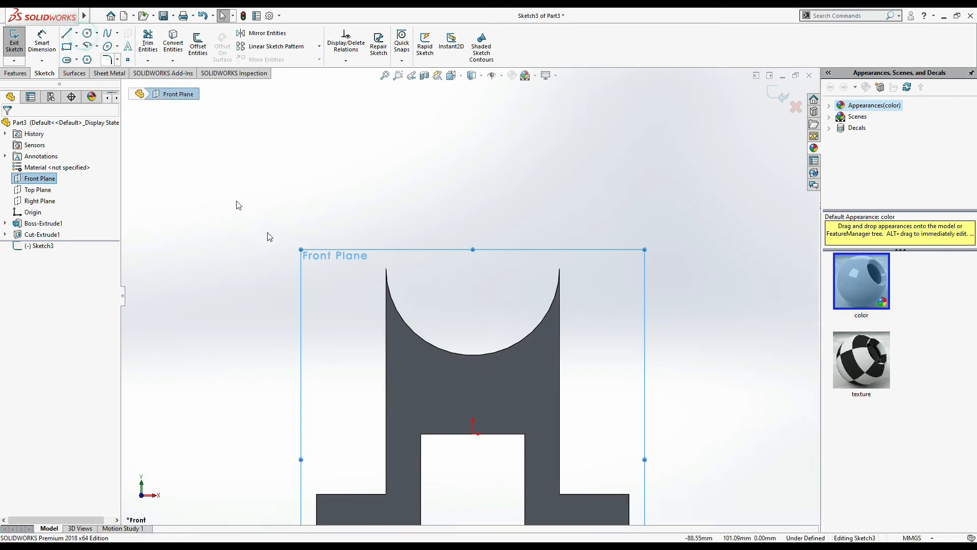
left_click(89, 35)
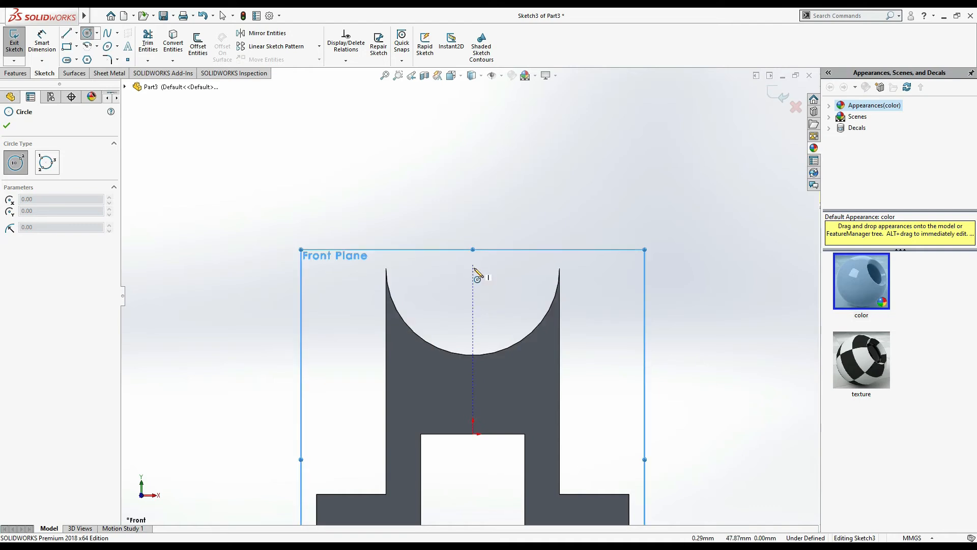
left_click(473, 269)
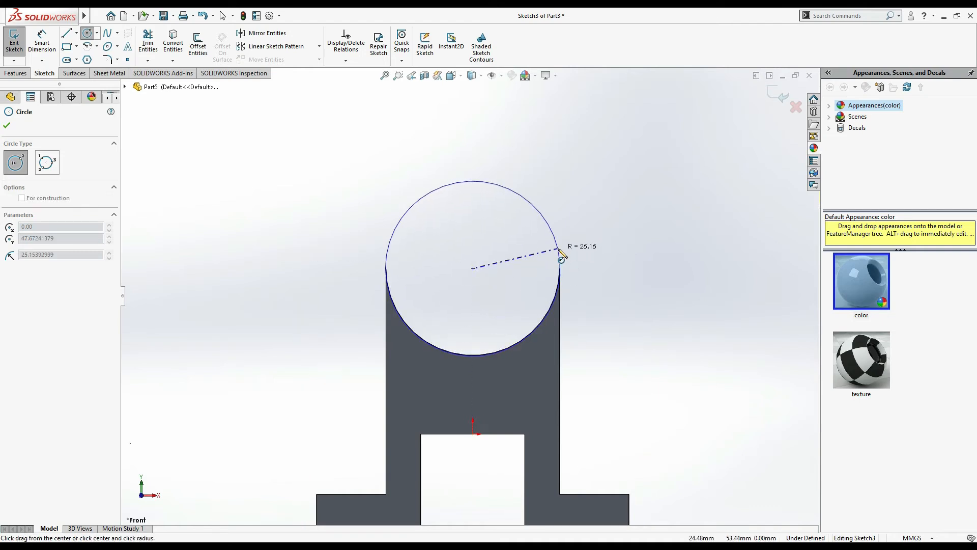
left_click(558, 249)
key("Escape")
Step: Dimension the new circle with a diameter of 50 mm
left_click(42, 41)
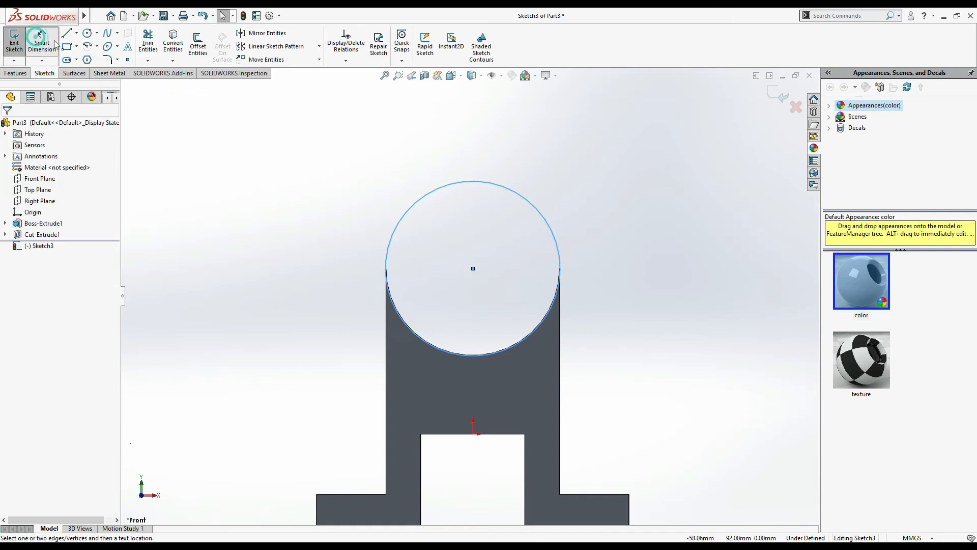
left_click(554, 234)
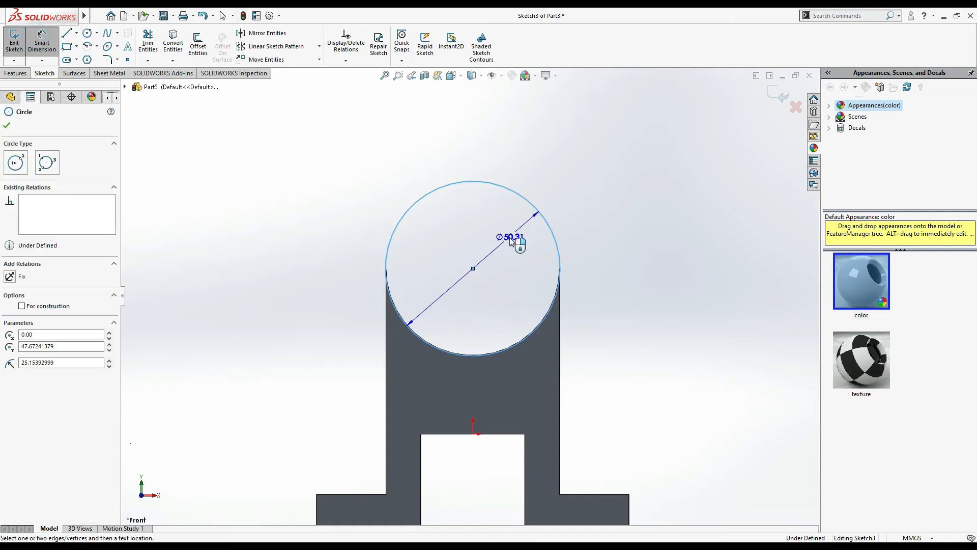
left_click(511, 242)
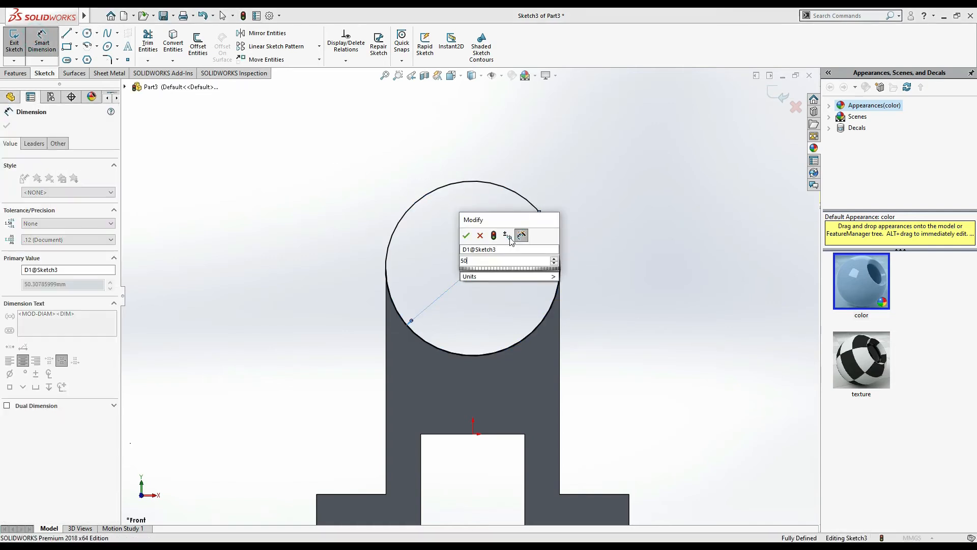
type("50")
key("Return")
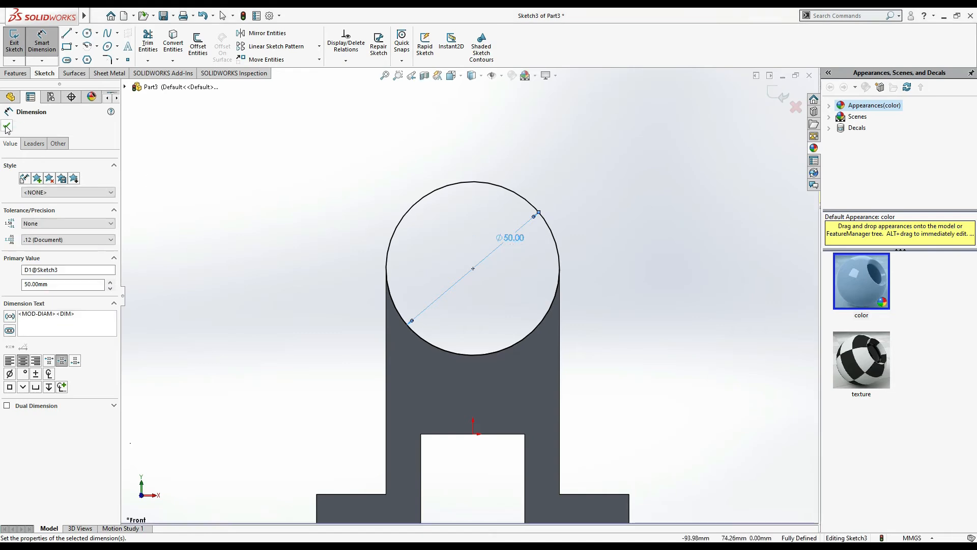
Step: Compare the boss's position and length dimensions in the drawing with the circle sketched on the Front Plane
left_click(8, 126)
key("Escape")
key("alt+Tab")
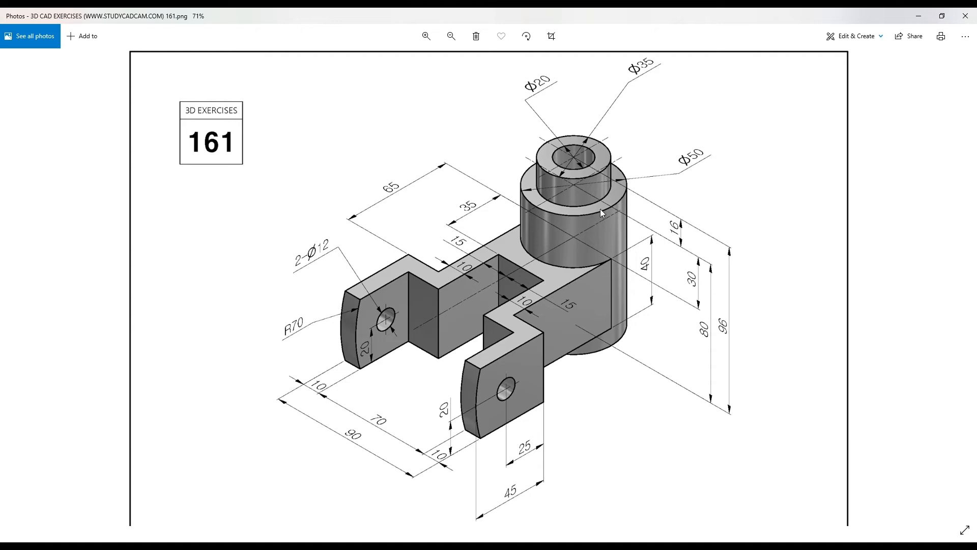
key("alt+Tab")
mouse_move(640, 287)
middle_mouse_down()
mouse_move(714, 277)
mouse_move(681, 286)
mouse_move(716, 304)
middle_mouse_up()
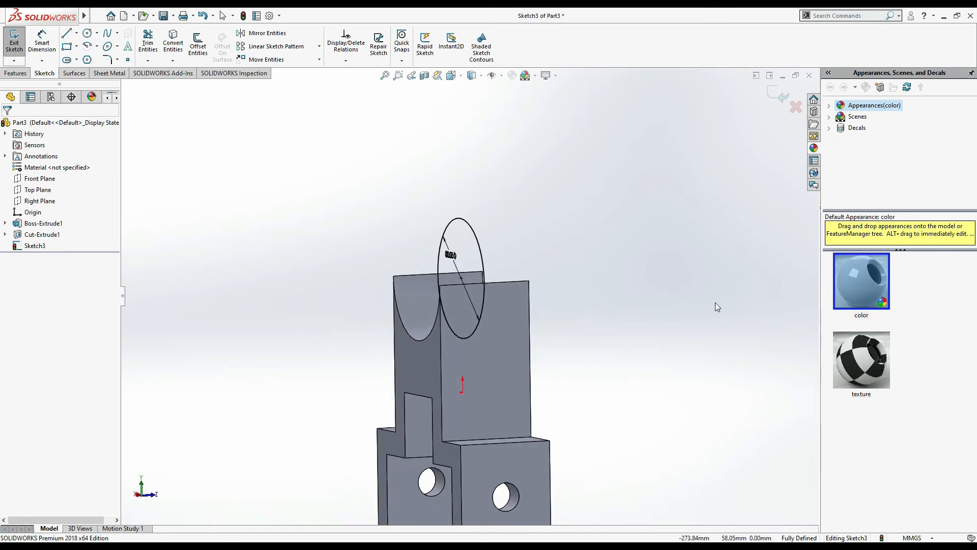
key("alt+Tab")
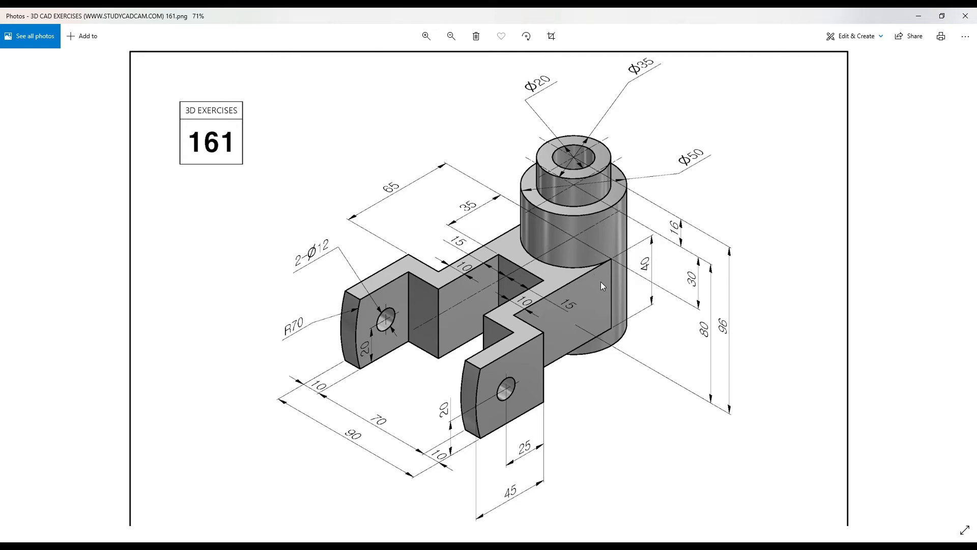
key("alt+Tab")
middle_click_drag(604, 283, 553, 293)
key("Escape")
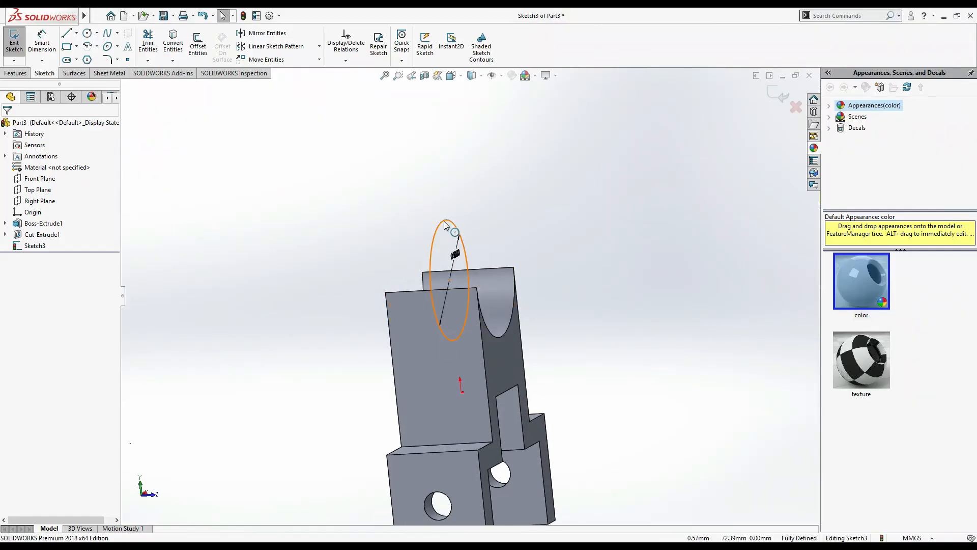
Step: Delete Sketch3, the 50 mm circle sketch on the Front Plane
left_click(34, 246)
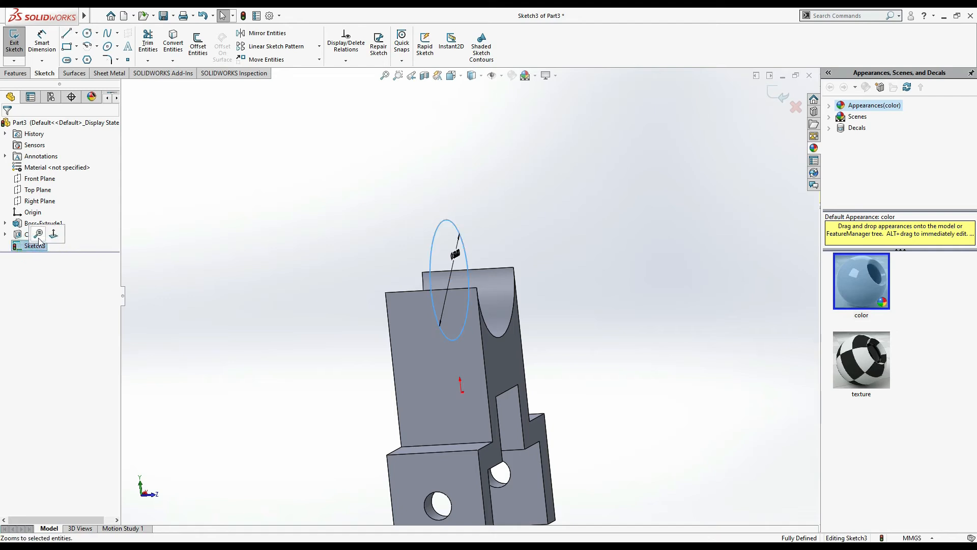
left_click(210, 302)
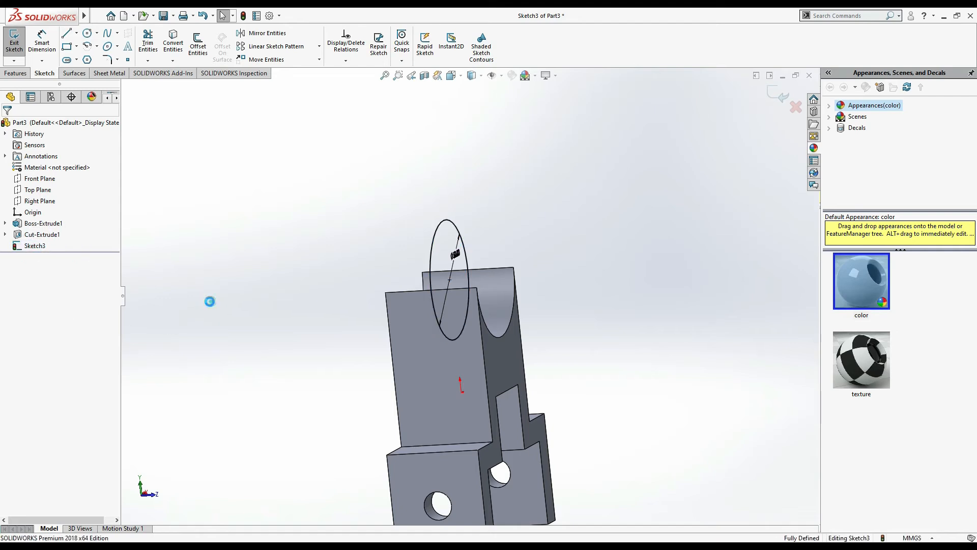
right_click(34, 246)
left_click(58, 304)
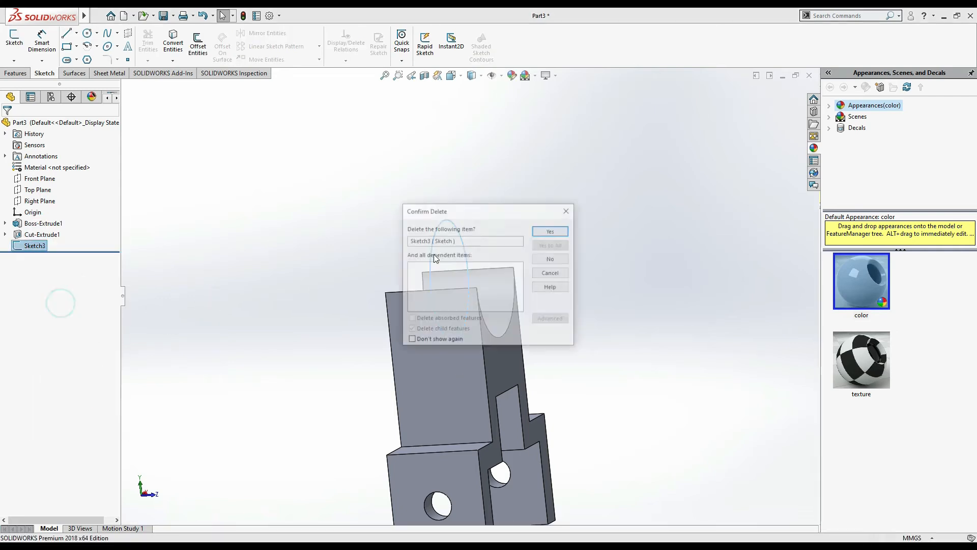
left_click(542, 230)
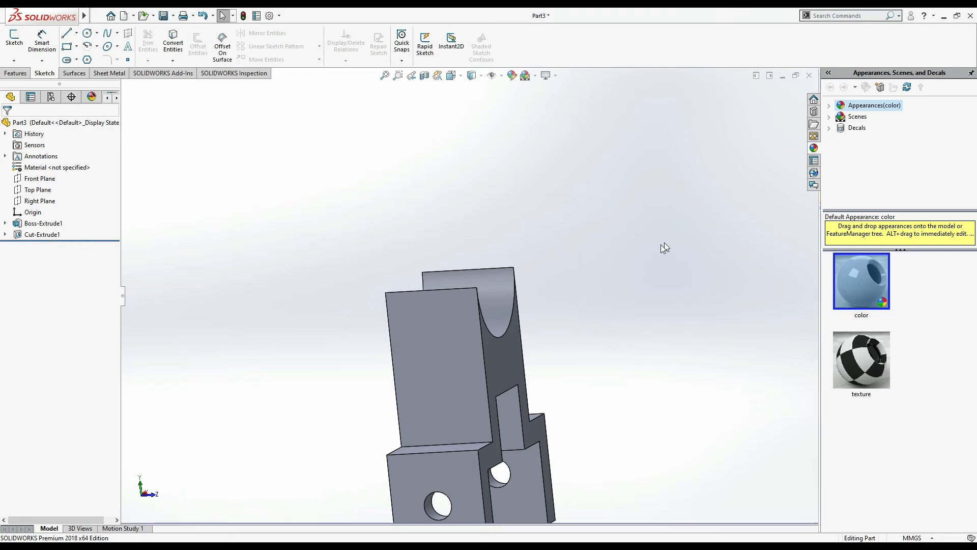
Step: Open a sketch on the bracket's fork-shaped end face and draw a circle about 25.7 mm in radius, centred on the semicircular recess
left_click(504, 352)
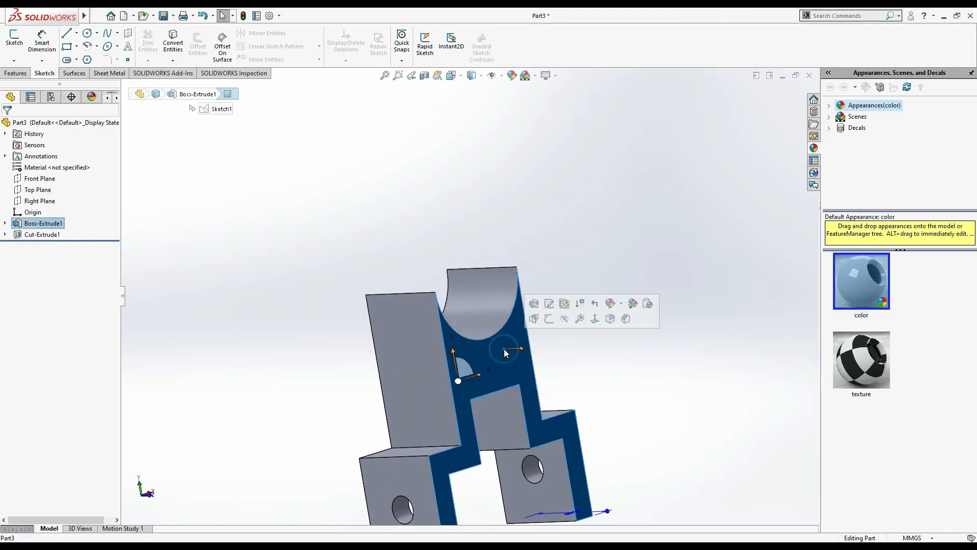
left_click(551, 322)
key("ctrl+8")
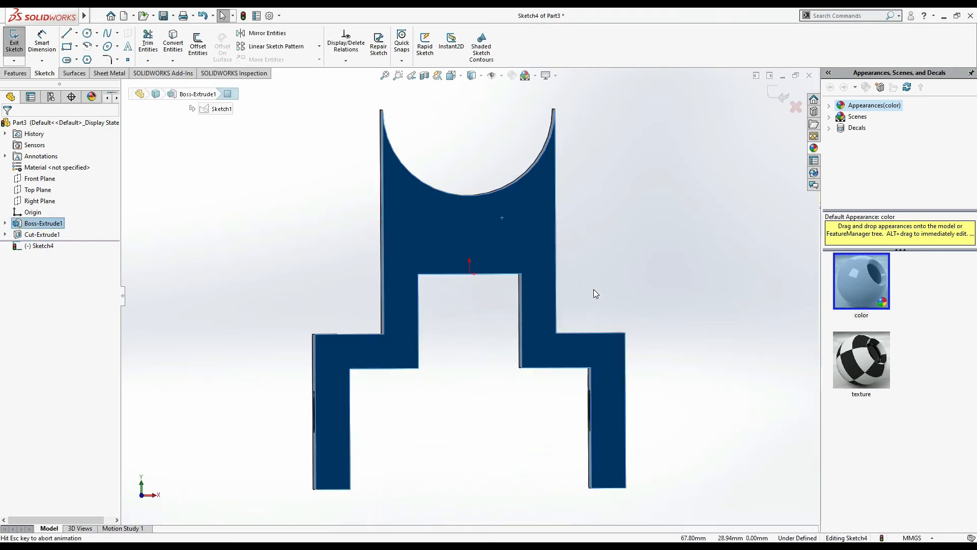
middle_click_drag(640, 271, 640, 358, "ctrl")
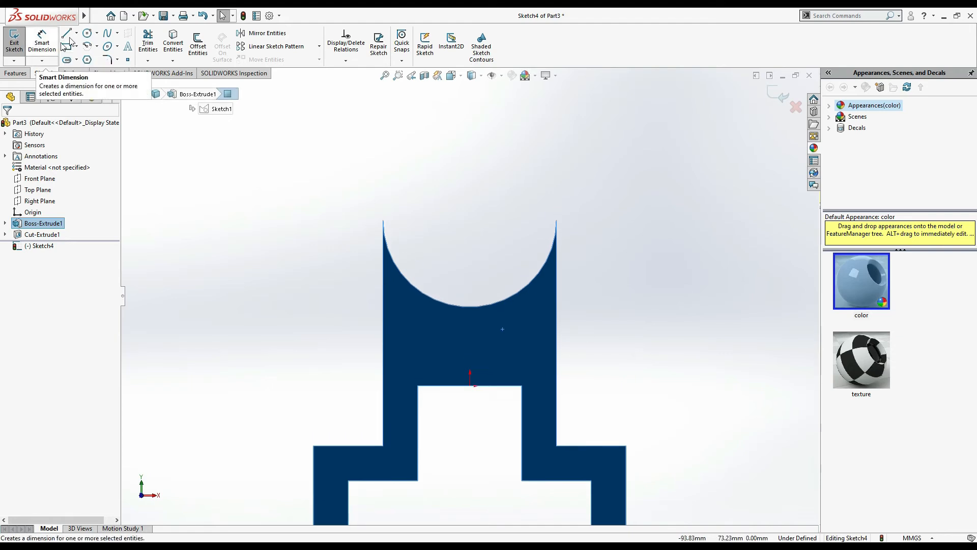
left_click(41, 45)
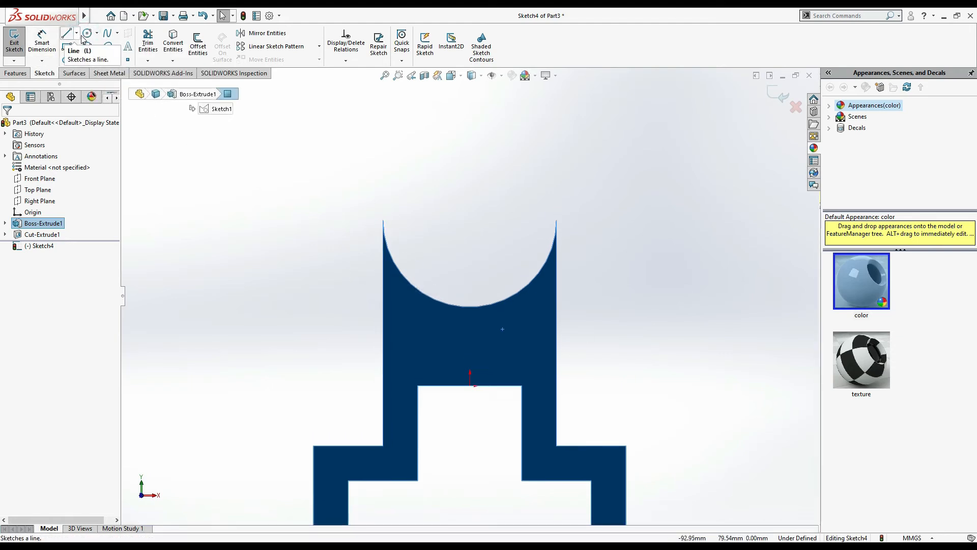
left_click(87, 33)
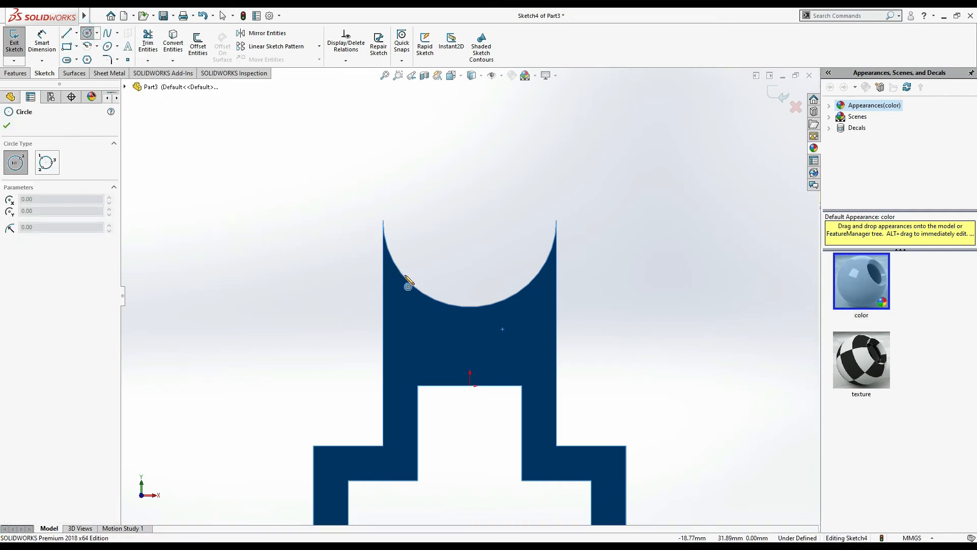
left_click(470, 220)
left_click(554, 189)
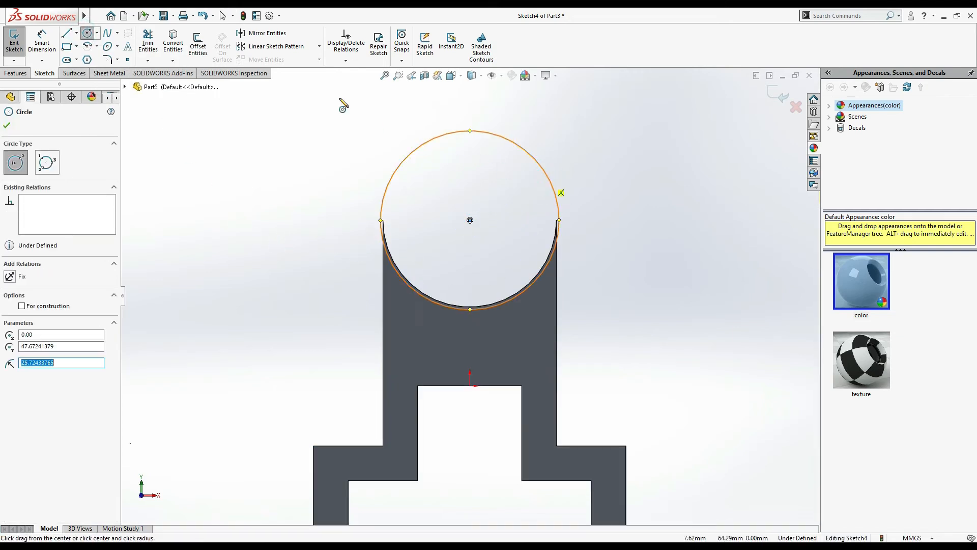
Step: Reopen the circle's sketch on the end face for editing and dimension the circle with a 50 mm diameter
left_click(14, 42)
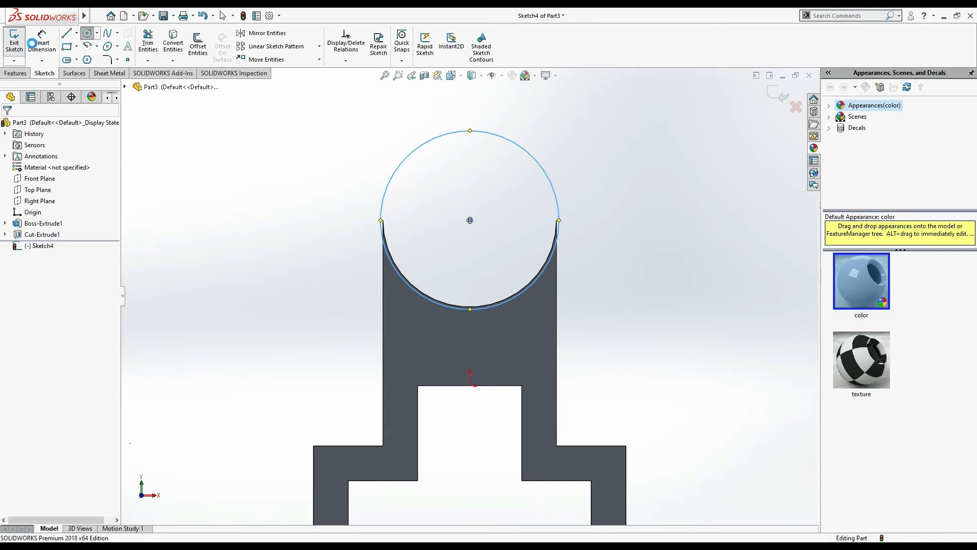
right_click(50, 244)
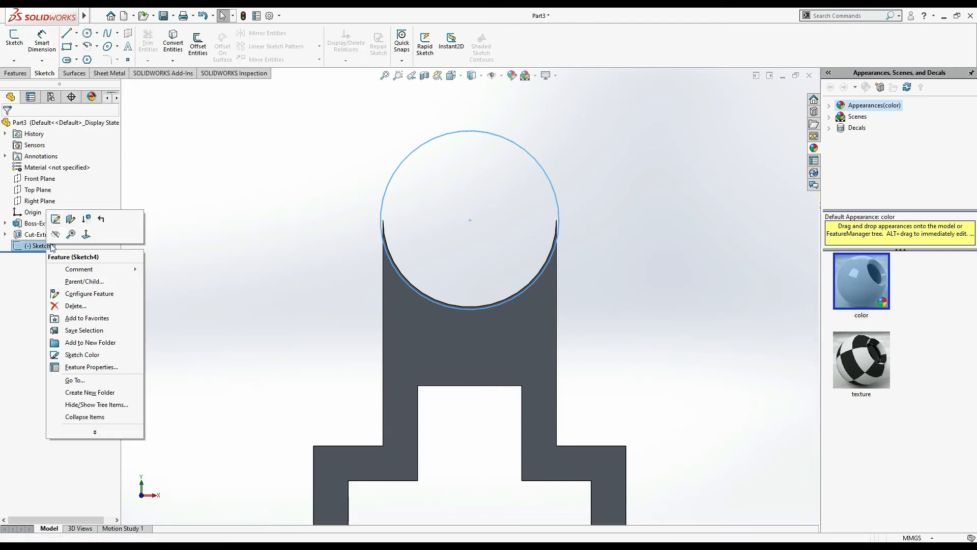
left_click(55, 219)
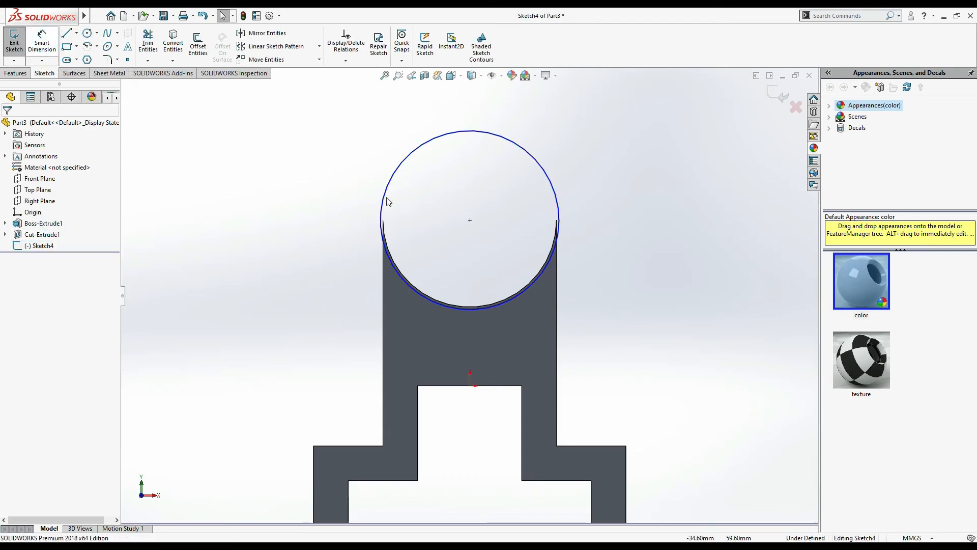
left_click(42, 43)
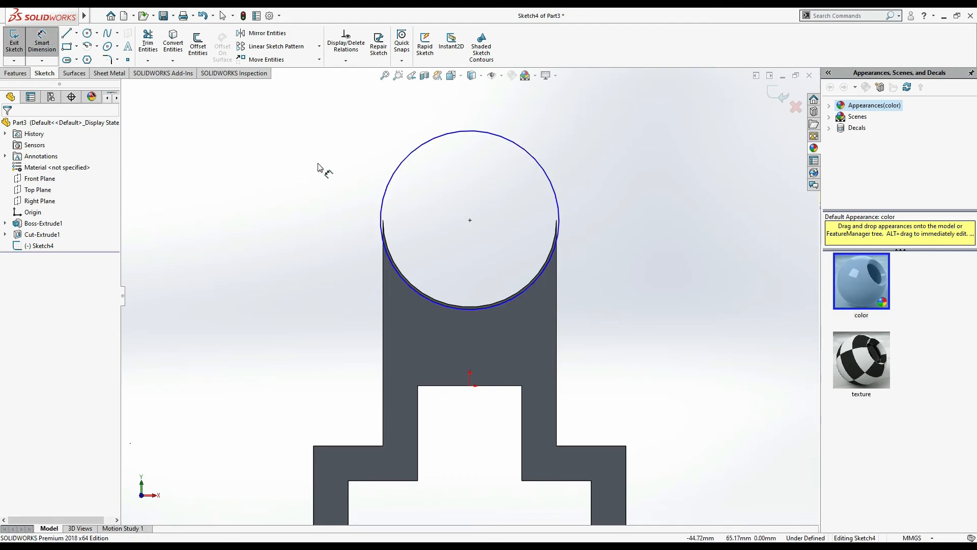
left_click(387, 181)
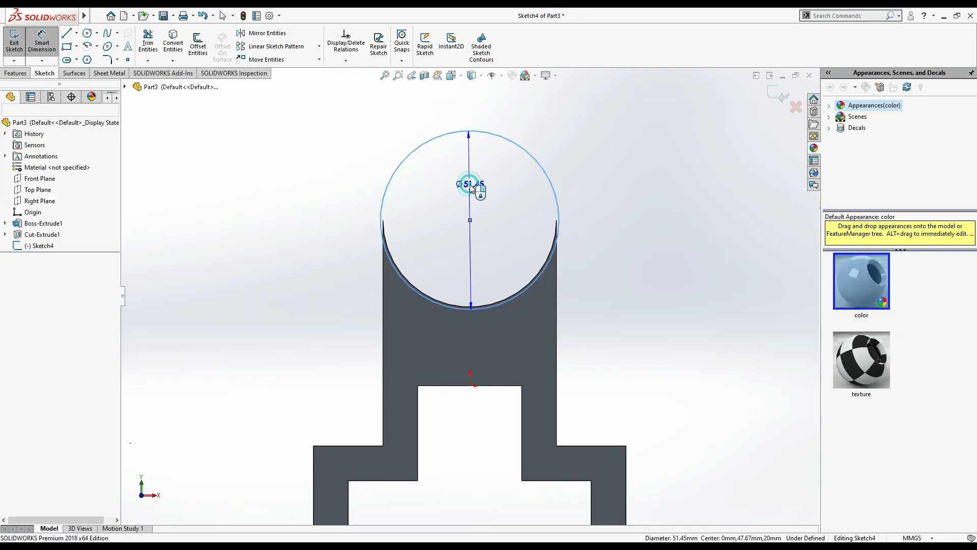
left_click(470, 188)
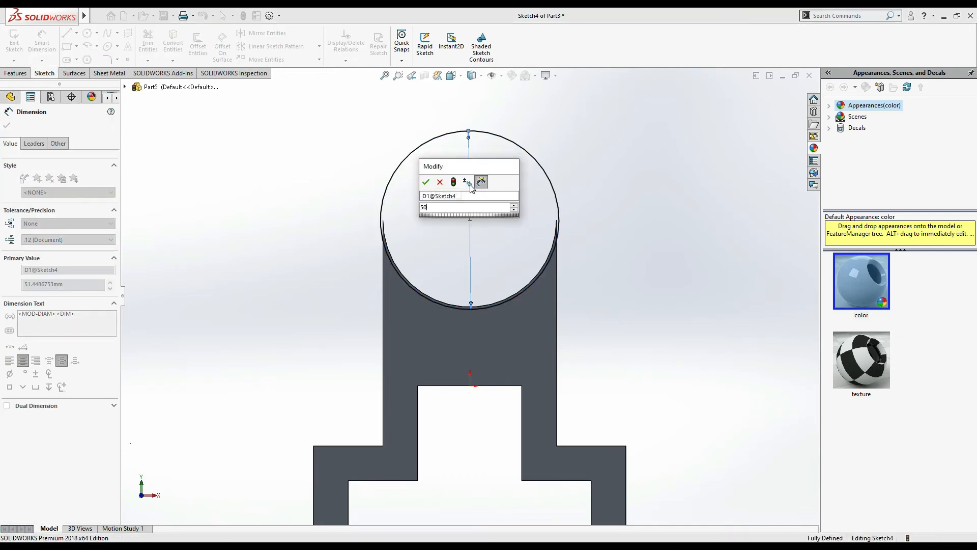
key("Return")
key("Escape")
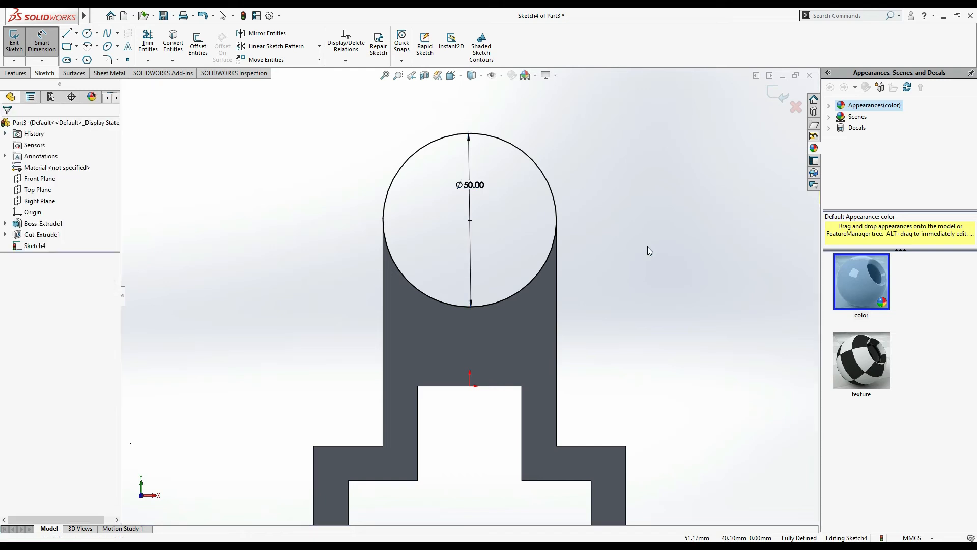
Step: Check the boss lengths in the drawing and extrude the 50 mm circle 10 mm outward from the bracket's end face
scroll(648, 246, "up", 2)
middle_click_drag(656, 247, 724, 250)
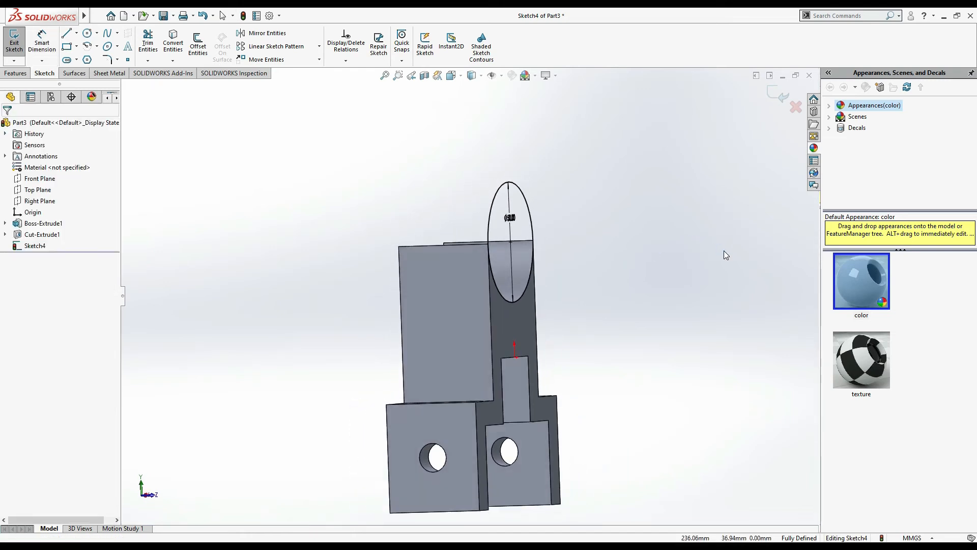
key("alt+Tab")
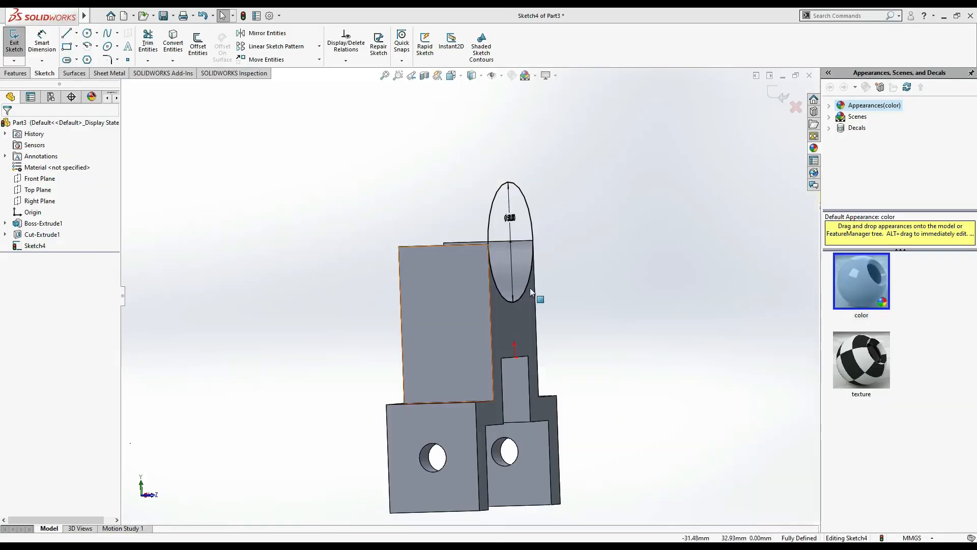
left_click(23, 73)
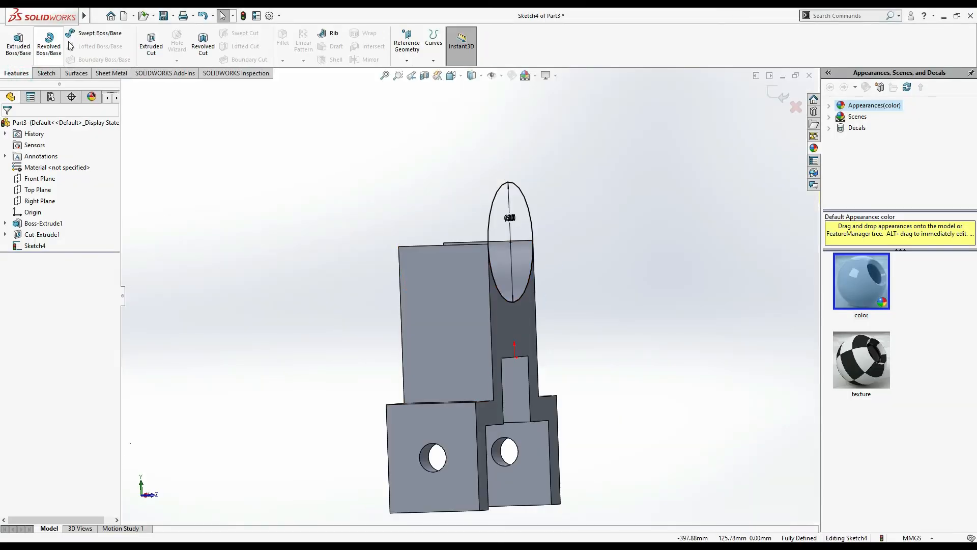
left_click(10, 47)
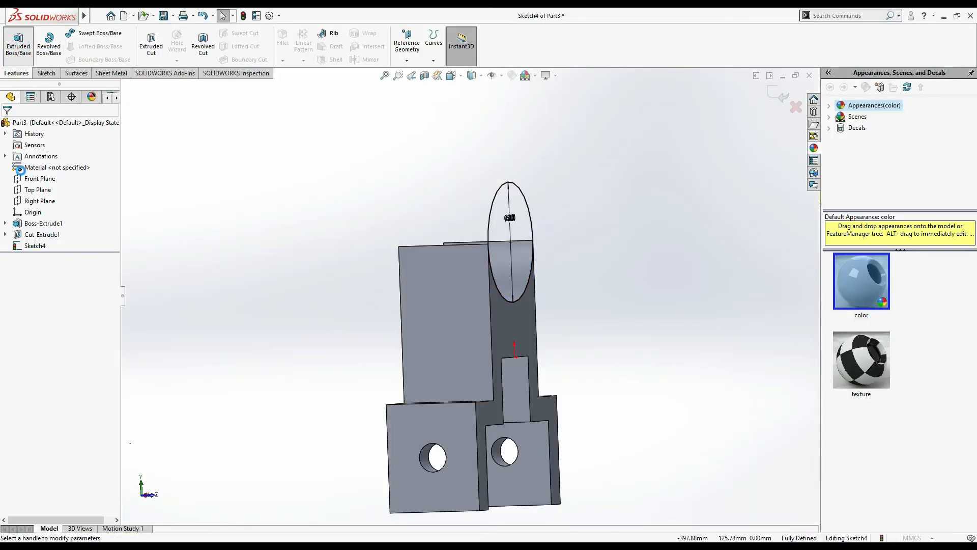
type("10.00mm")
key("Return")
left_click(8, 126)
middle_click_drag(327, 201, 399, 199)
left_click(507, 224)
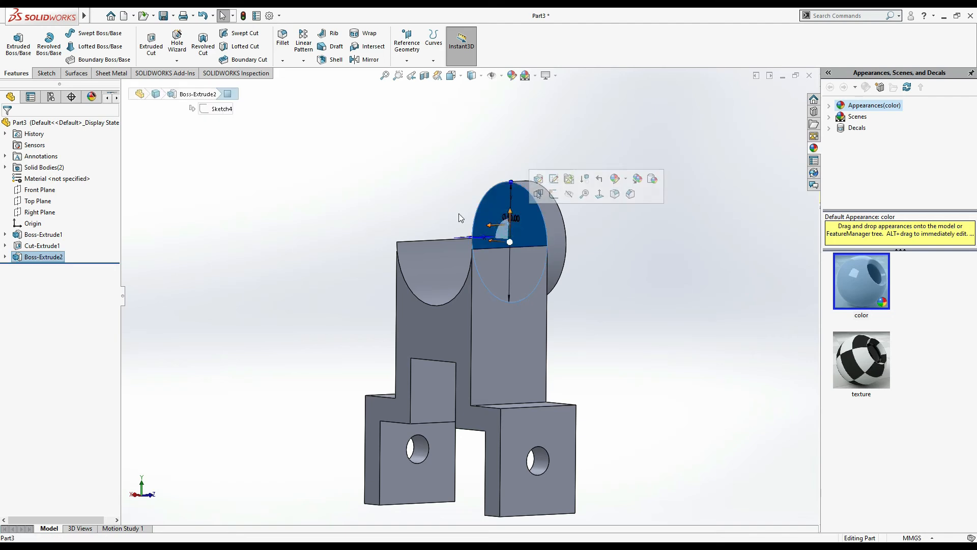
left_click(46, 72)
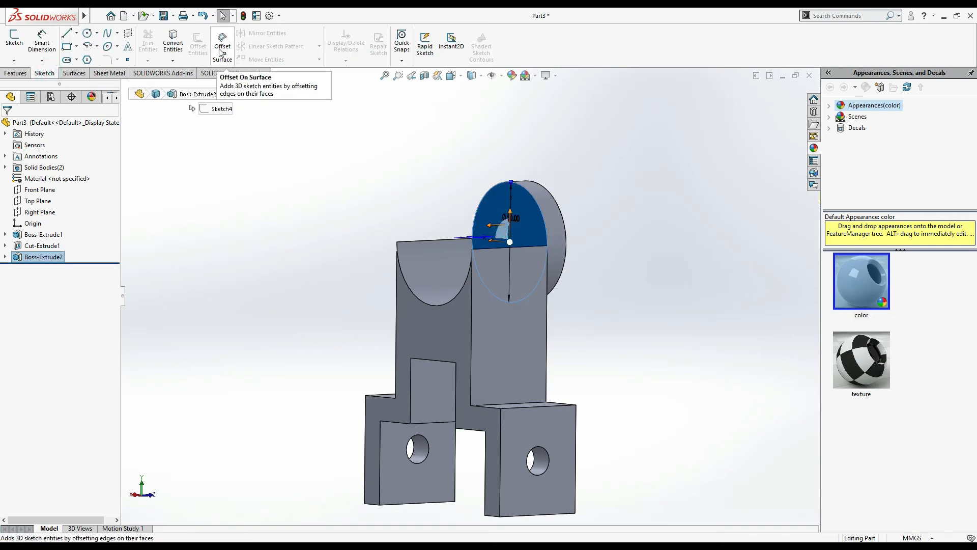
left_click(174, 48)
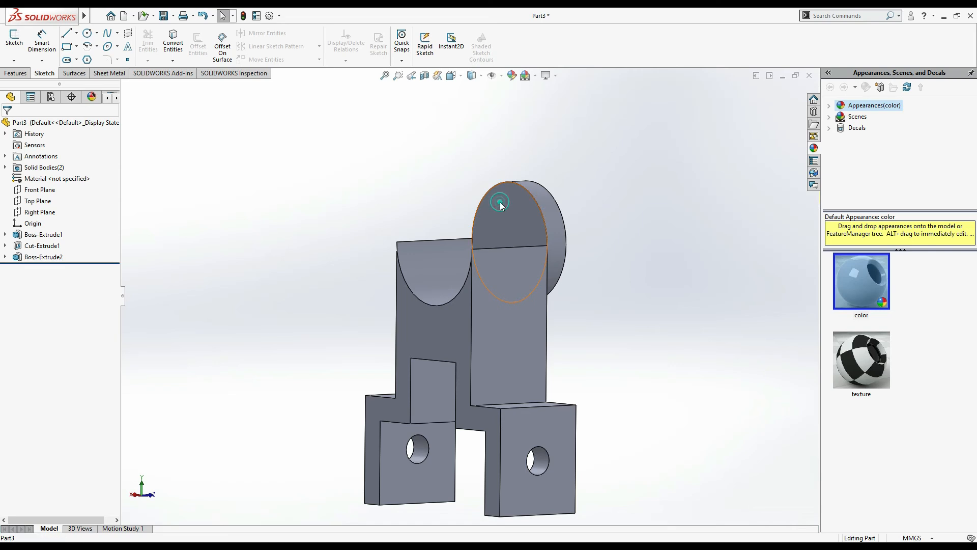
left_click(387, 228)
left_click(396, 181)
left_click(509, 224)
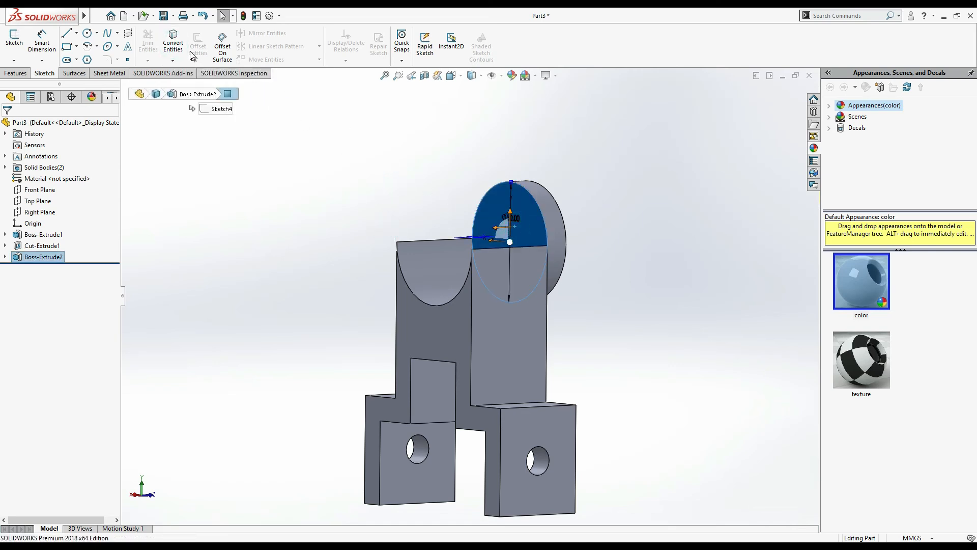
left_click(174, 43)
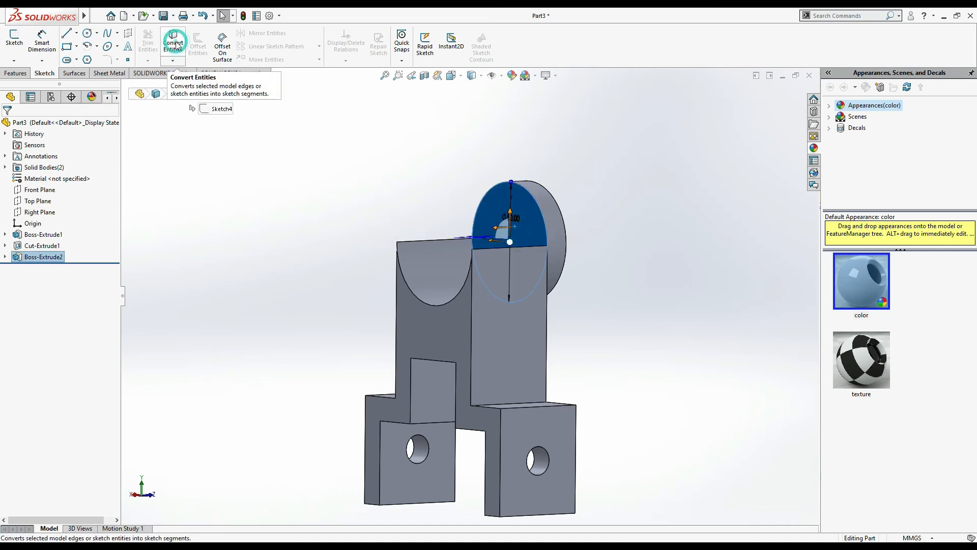
left_click(625, 227)
middle_click_drag(625, 228, 618, 227)
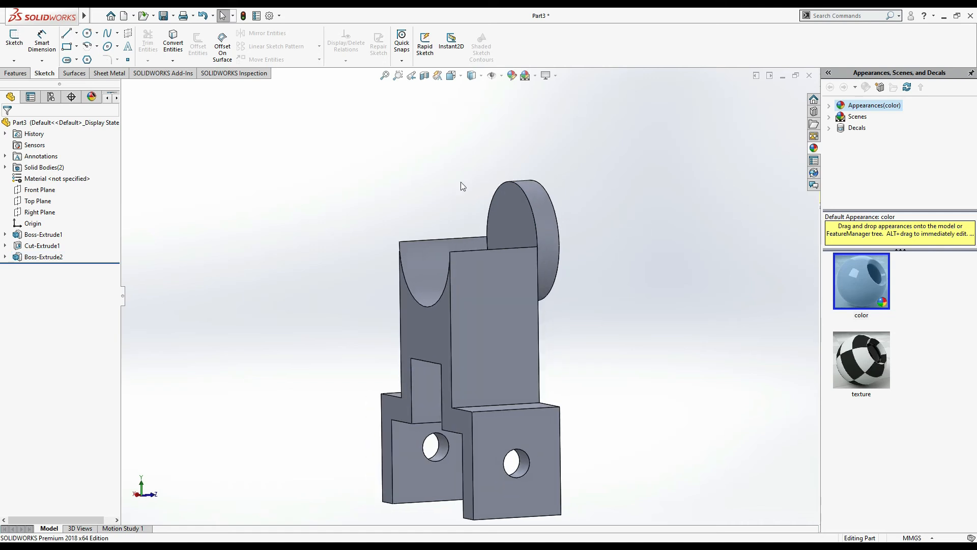
Step: Open an extrude sketch on the inner face of the 10 mm thick disc and convert the face's circular edge into sketch geometry
left_click(15, 73)
left_click(18, 42)
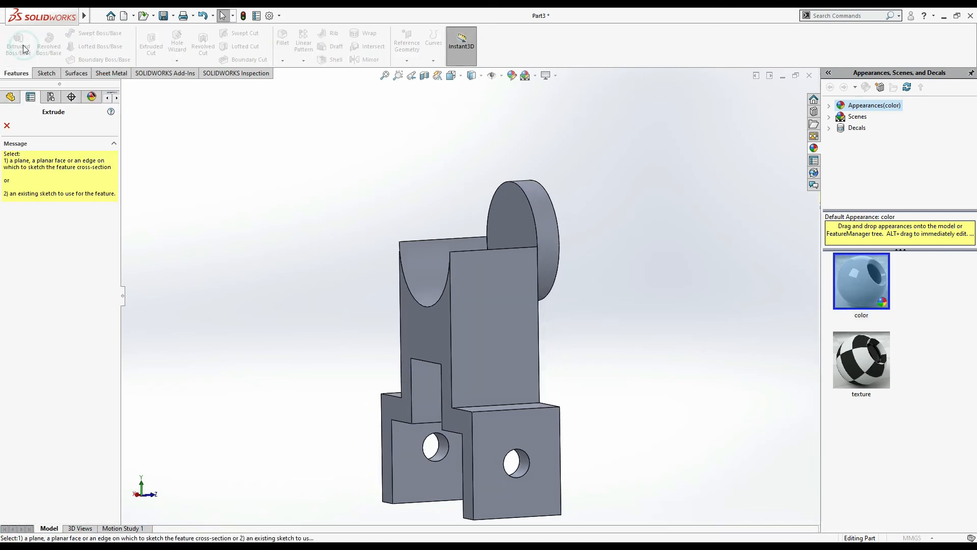
left_click(532, 227)
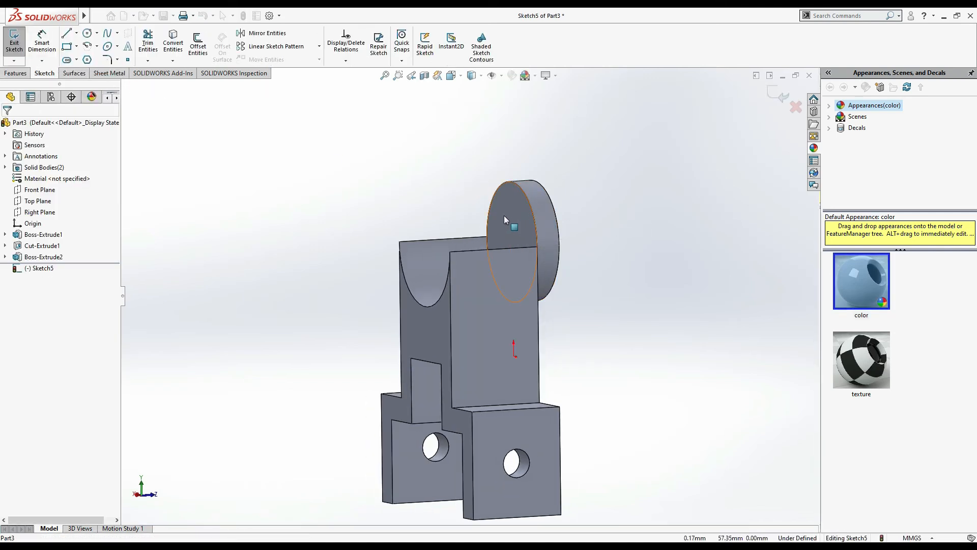
left_click(175, 45)
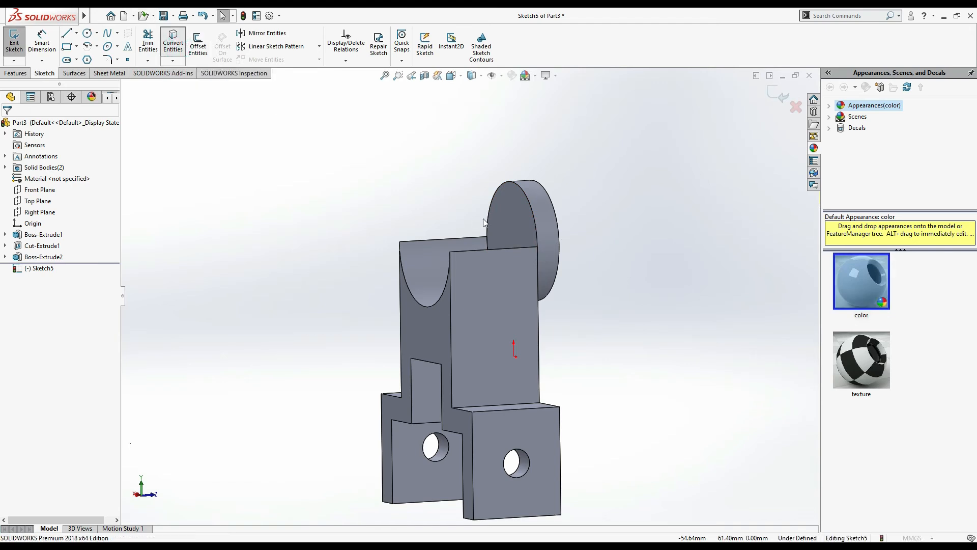
left_click(507, 222)
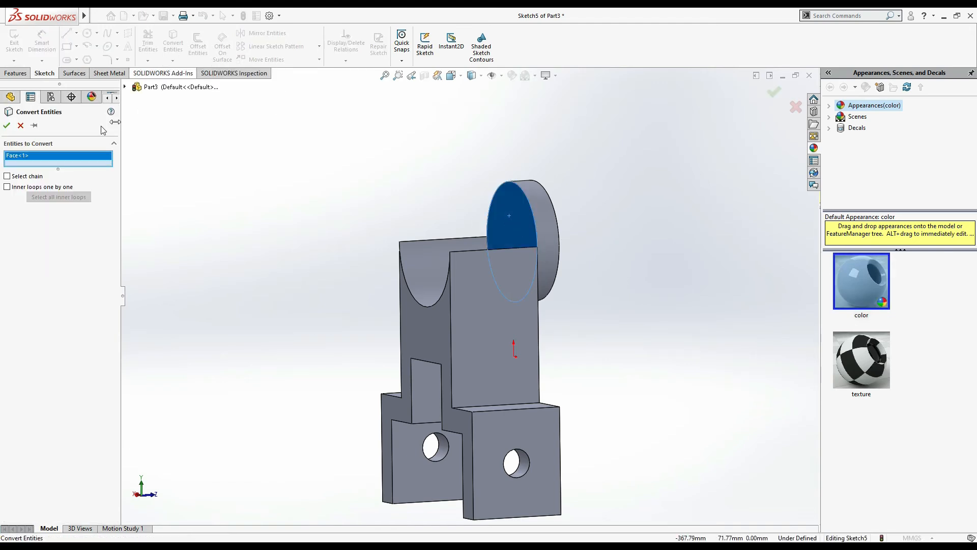
left_click(6, 125)
left_click(277, 190)
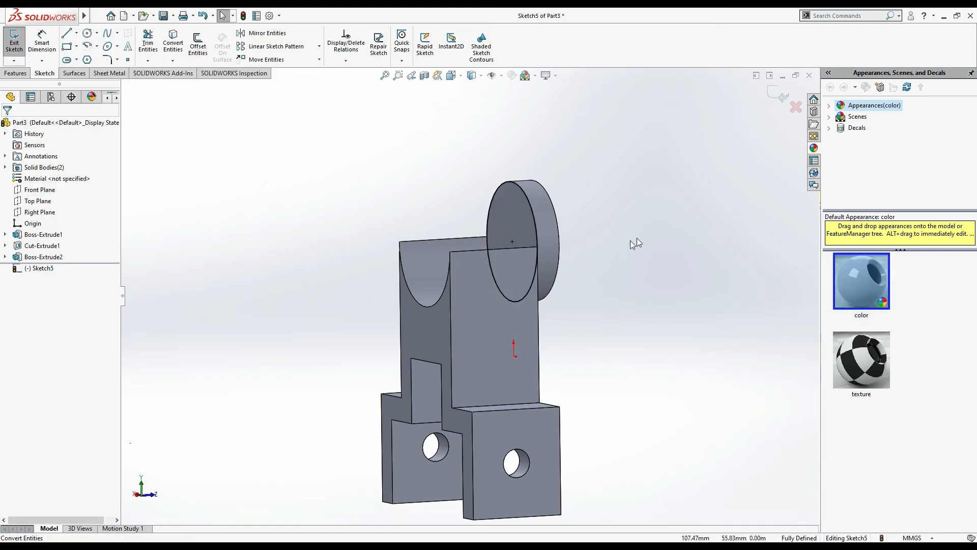
Step: Check the boss length in the drawing and extrude the converted circle 70 mm across the bracket's recess, merging the result
key("alt+Tab")
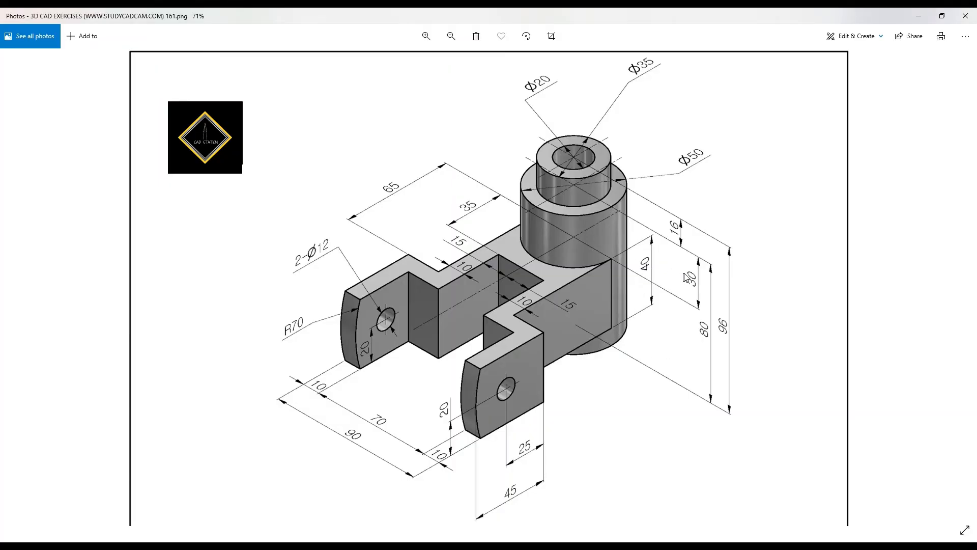
key("alt+Tab")
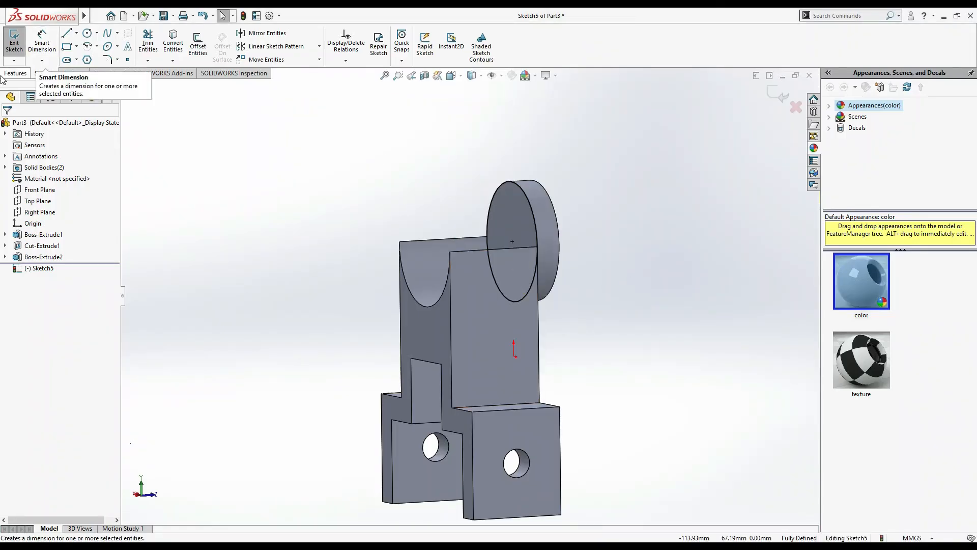
left_click(16, 73)
left_click(17, 45)
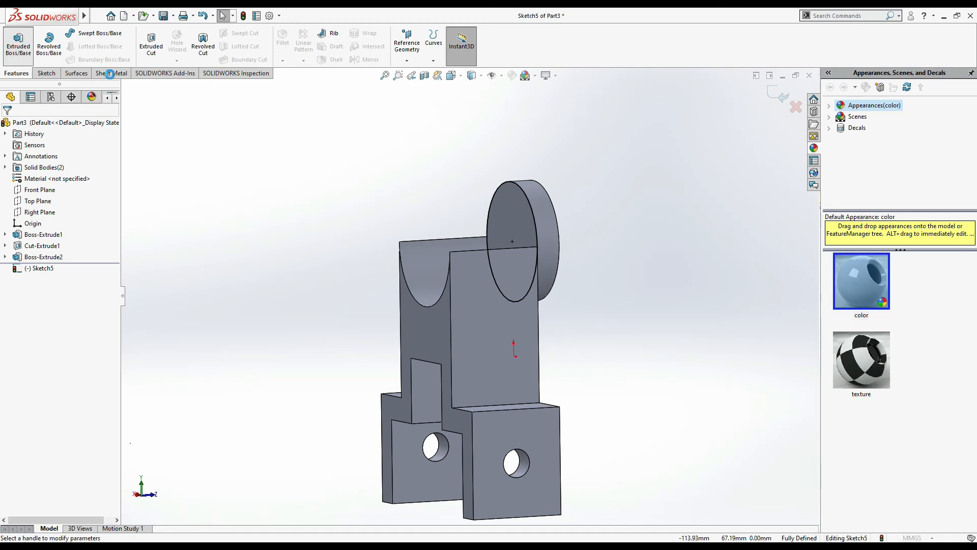
type("70")
key("Return")
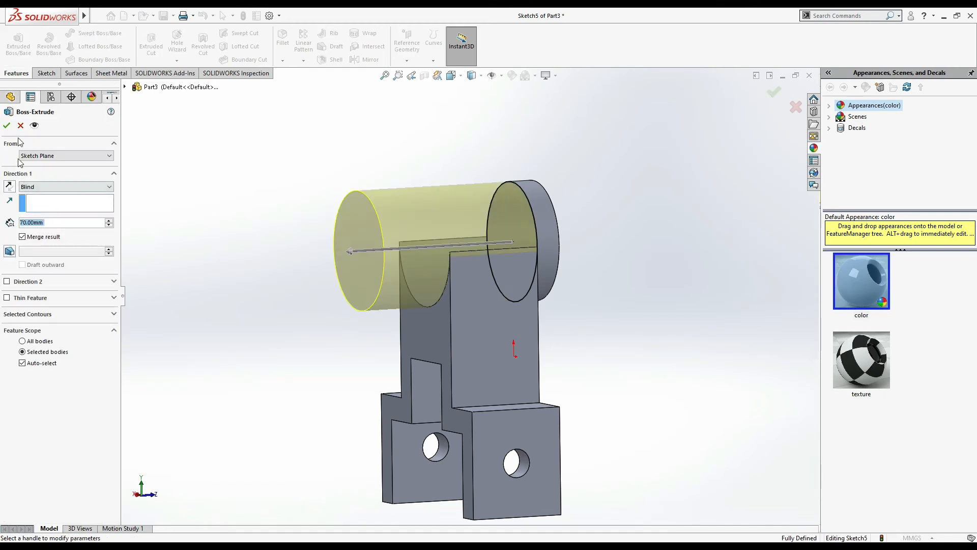
left_click(8, 127)
Step: Check the drawing, open a sketch on the long boss end's circular face and draw a concentric circle about 12 mm in radius
key("alt+Tab")
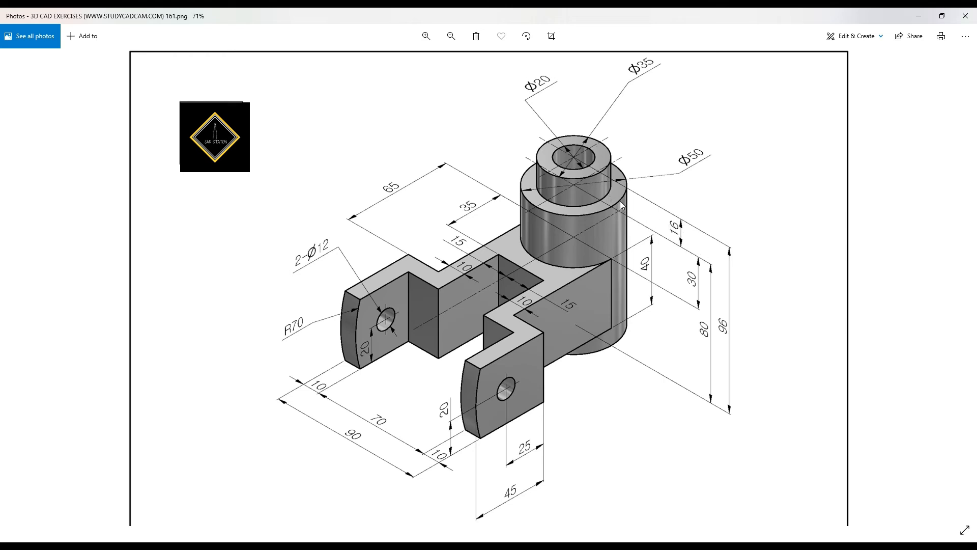
key("alt+Tab")
left_click(373, 261)
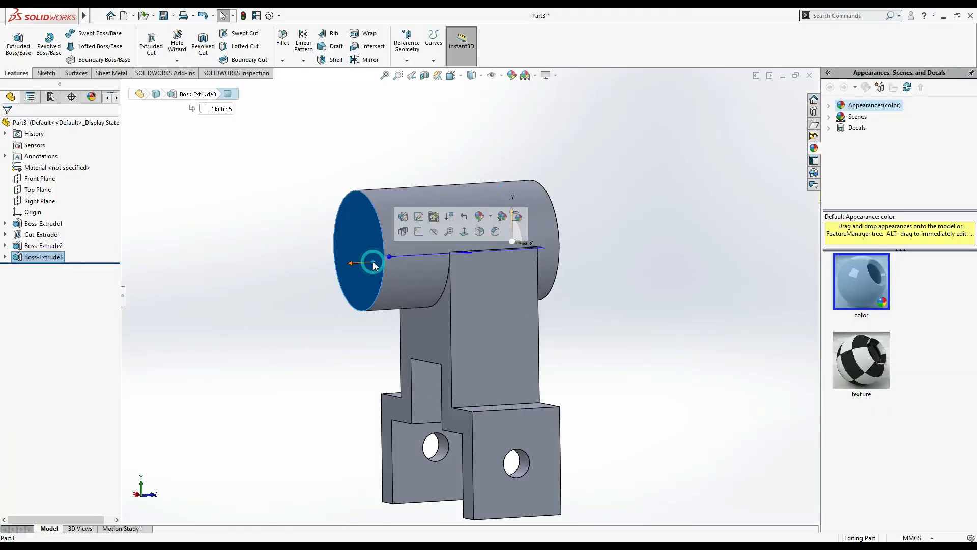
left_click(419, 232)
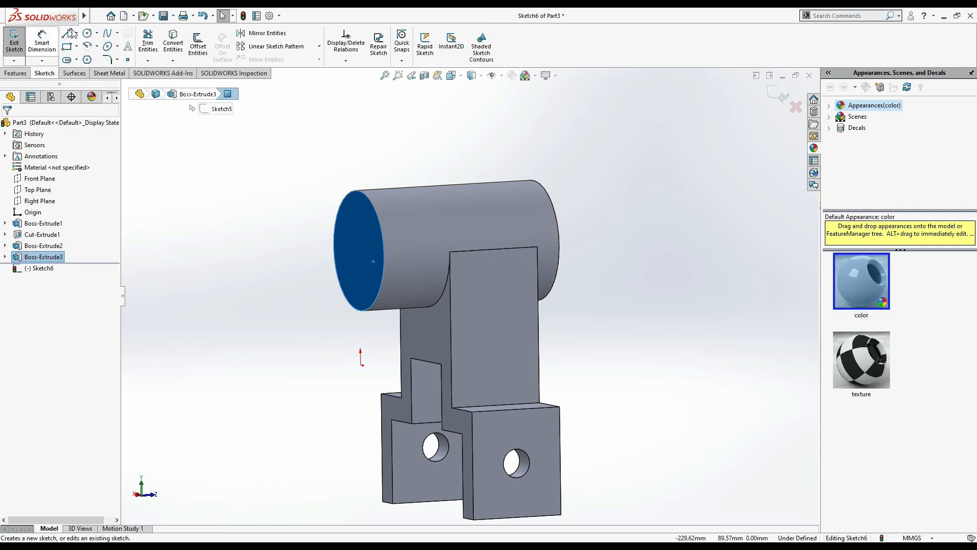
left_click(87, 33)
middle_click_drag(153, 180, 199, 178)
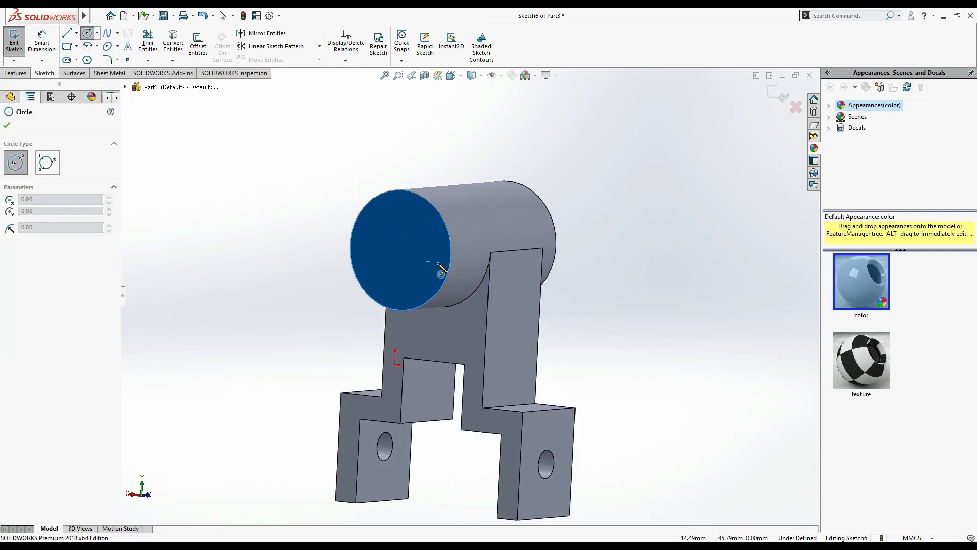
left_click(401, 251)
left_click(425, 253)
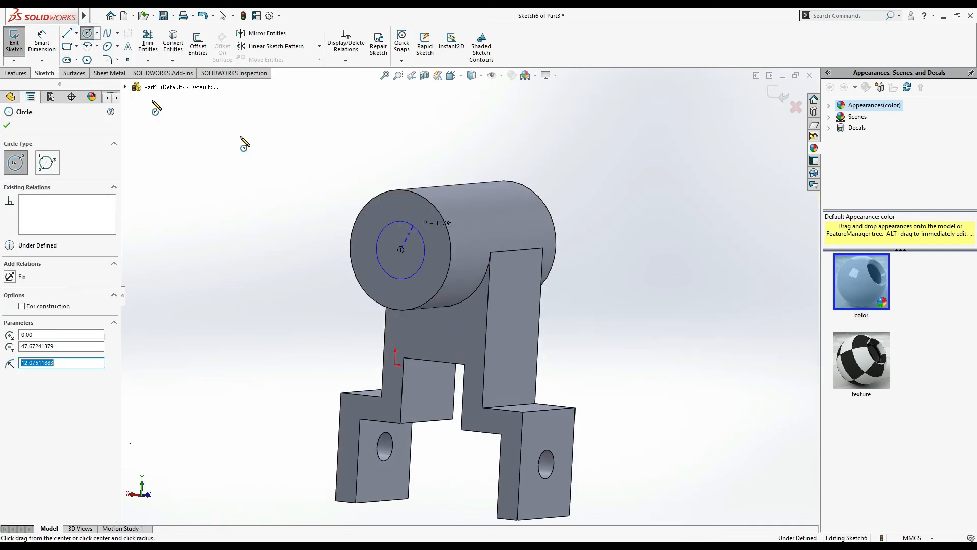
Step: Dimension the concentric circle on the boss end face with a 35 mm diameter
left_click(43, 43)
left_click(406, 250)
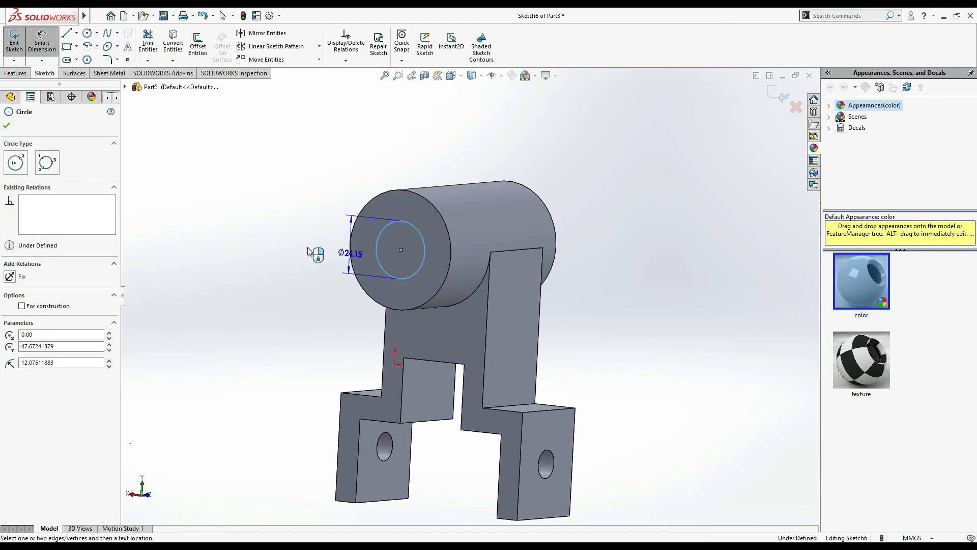
left_click(277, 246)
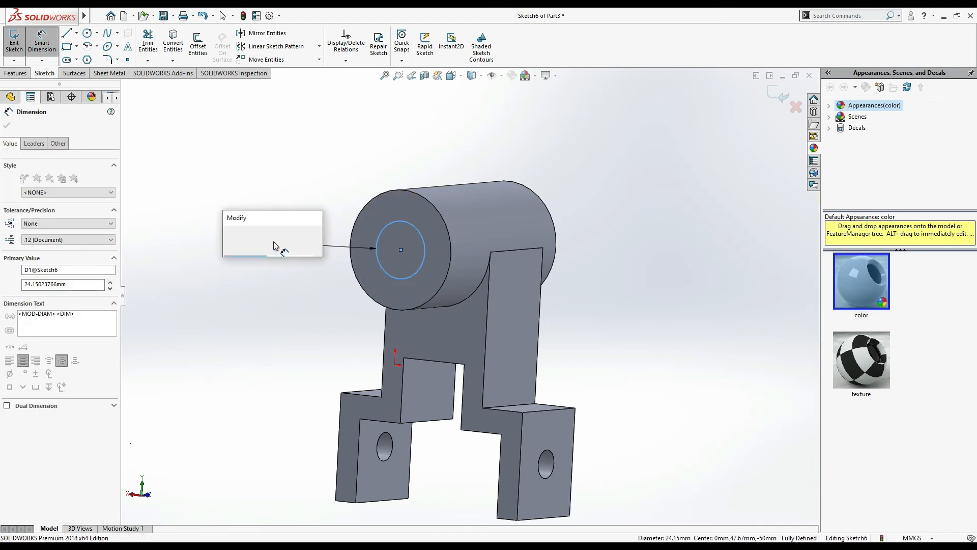
type("35")
key("Return")
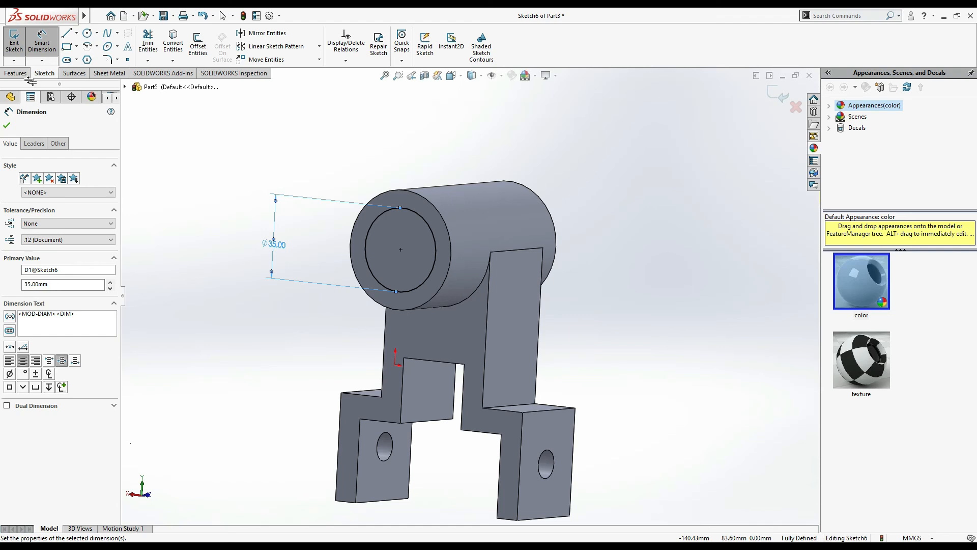
Step: Extrude the 35 mm circle 16 mm outward from the boss end face
left_click(15, 73)
left_click(32, 55)
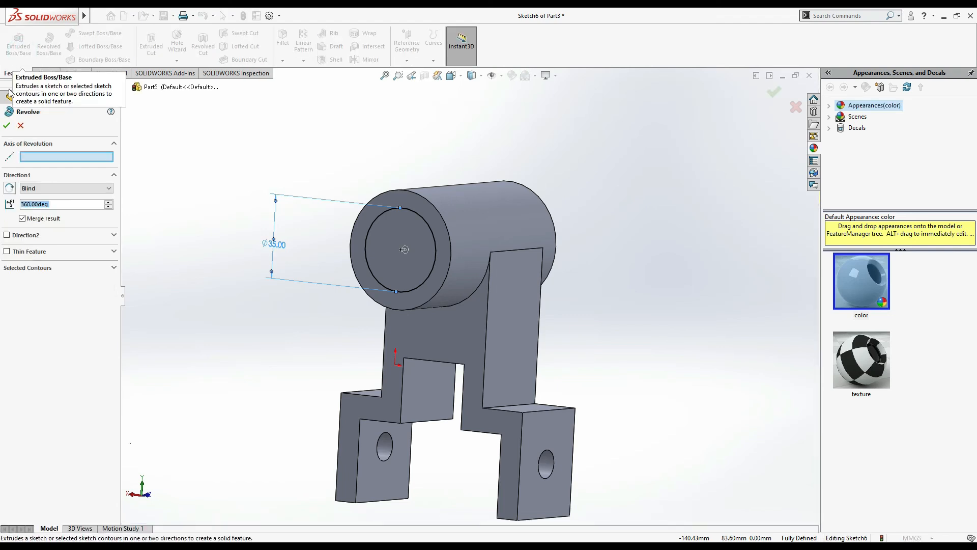
left_click(20, 126)
left_click(20, 60)
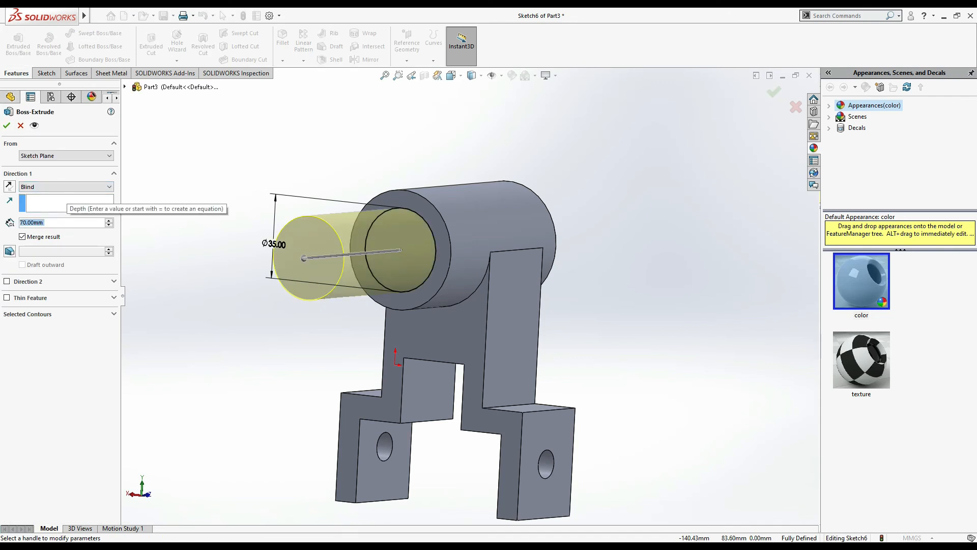
type("16")
key("Return")
left_click(7, 126)
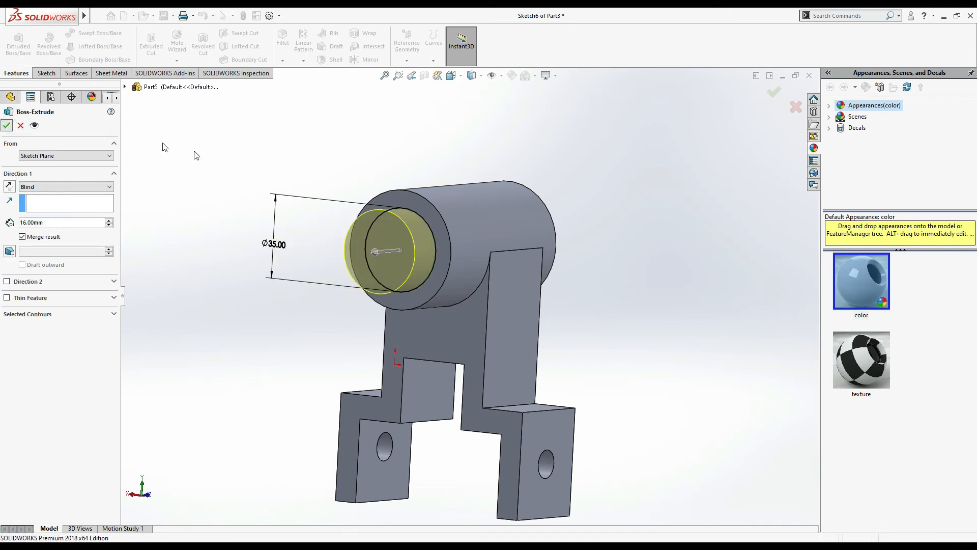
Step: Open a sketch on the end face of the 35 mm boss and draw a concentric circle about 6.2 mm in radius
left_click(386, 252)
left_click(432, 227)
left_click(87, 32)
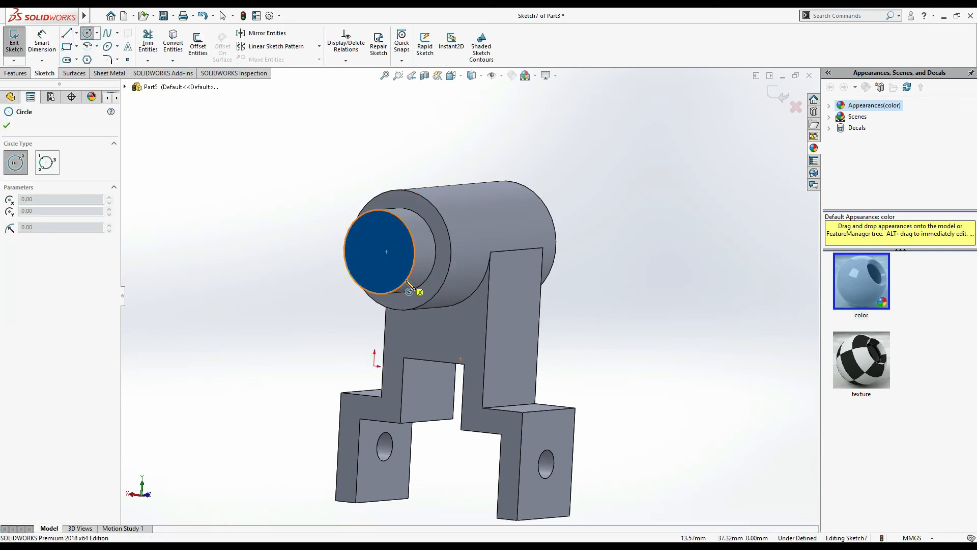
left_click(379, 251)
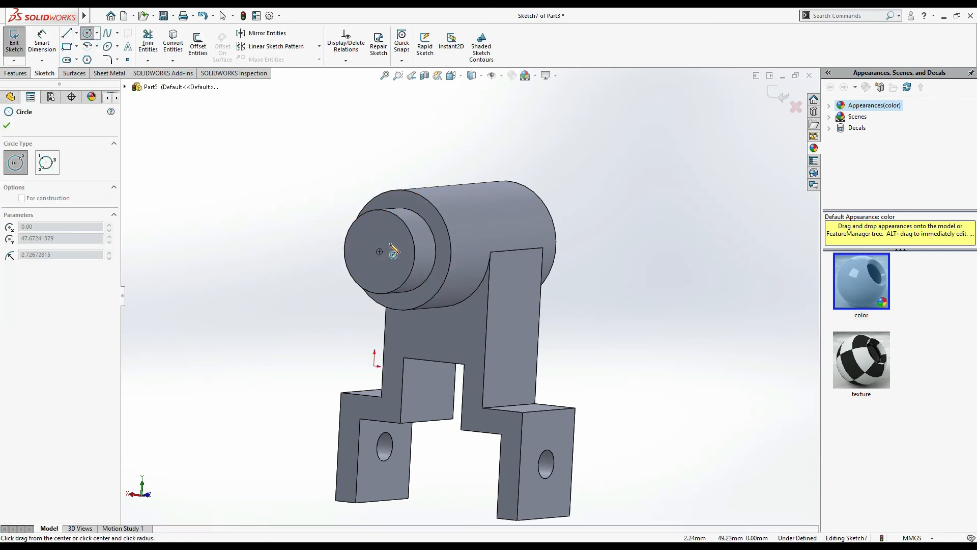
left_click(392, 252)
Step: Check the bore diameter in the drawing and dimension the small circle on the 35 mm boss with a 20 mm diameter
left_click(42, 43)
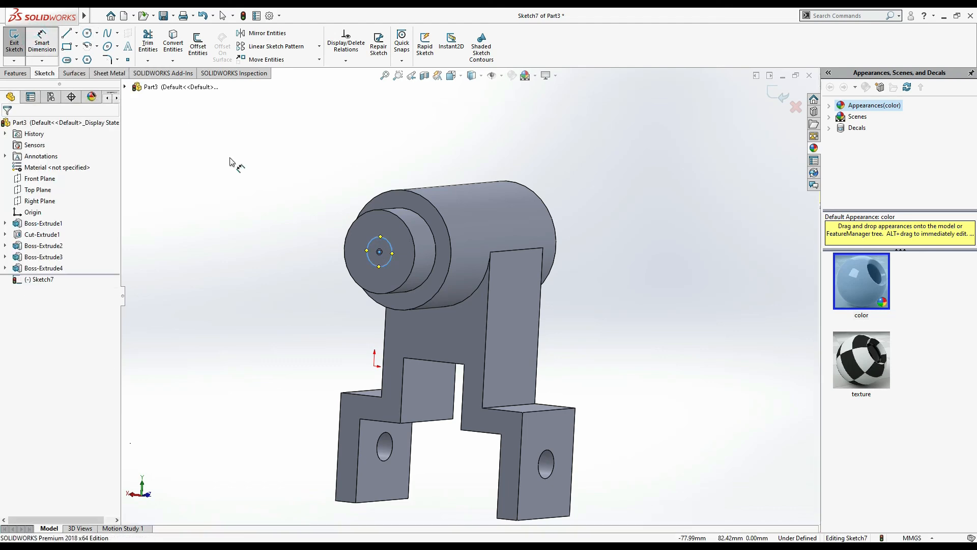
key("alt+Tab")
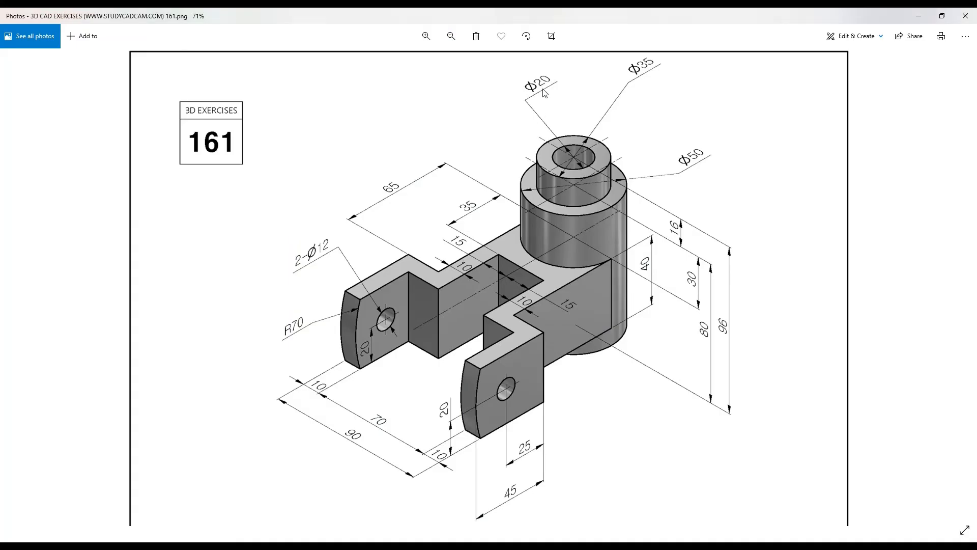
key("alt+Tab")
left_click(387, 266)
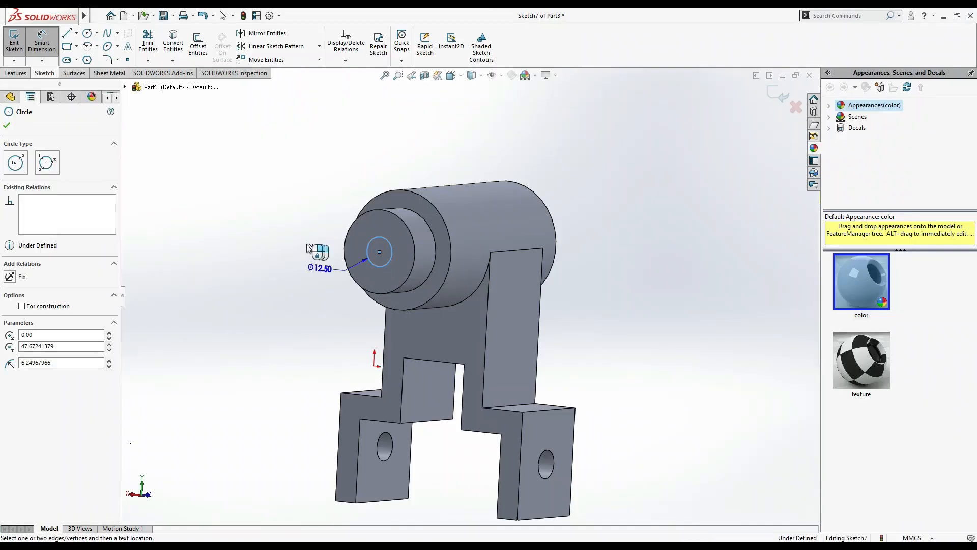
left_click(308, 247)
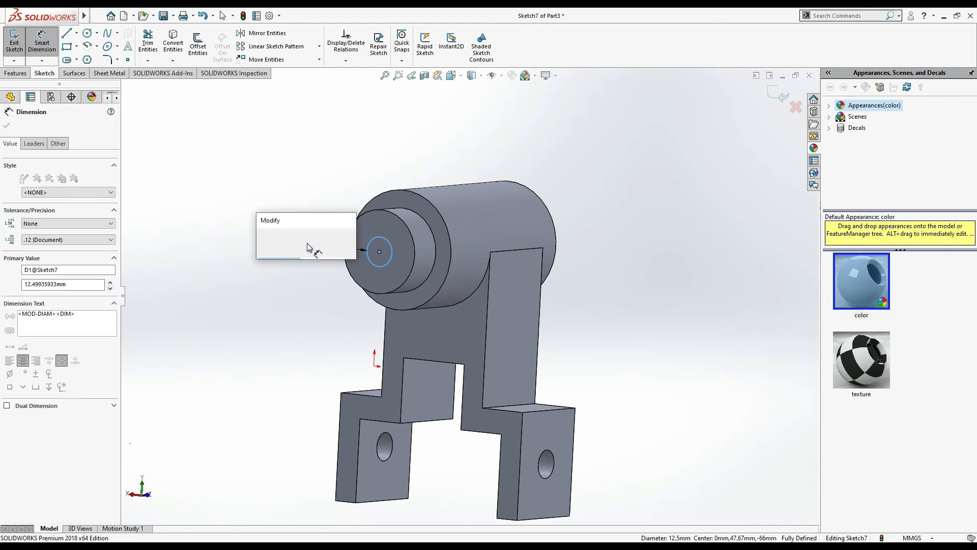
type("20")
key("Return")
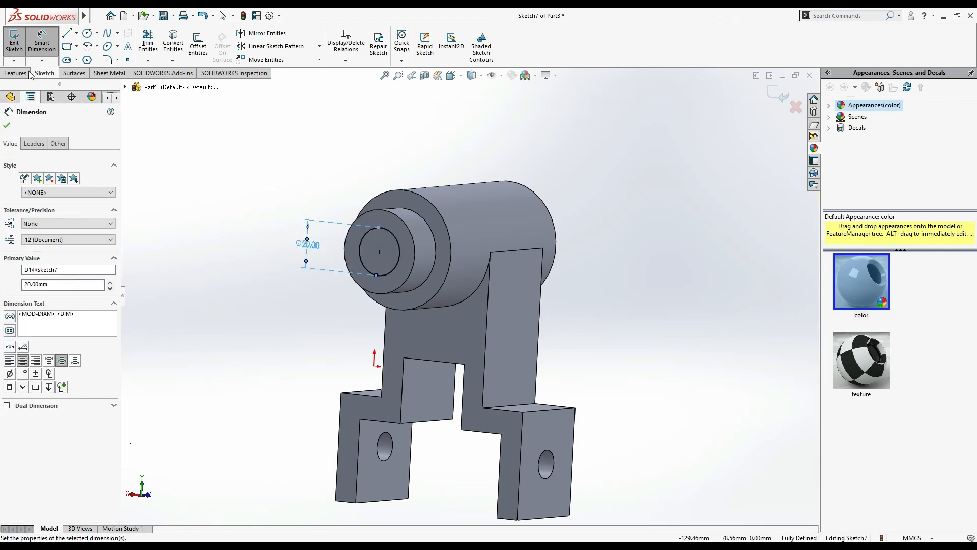
Step: Cut the 20 mm circle through the whole boss with an Extruded Cut set to Through All
left_click(20, 74)
left_click(151, 44)
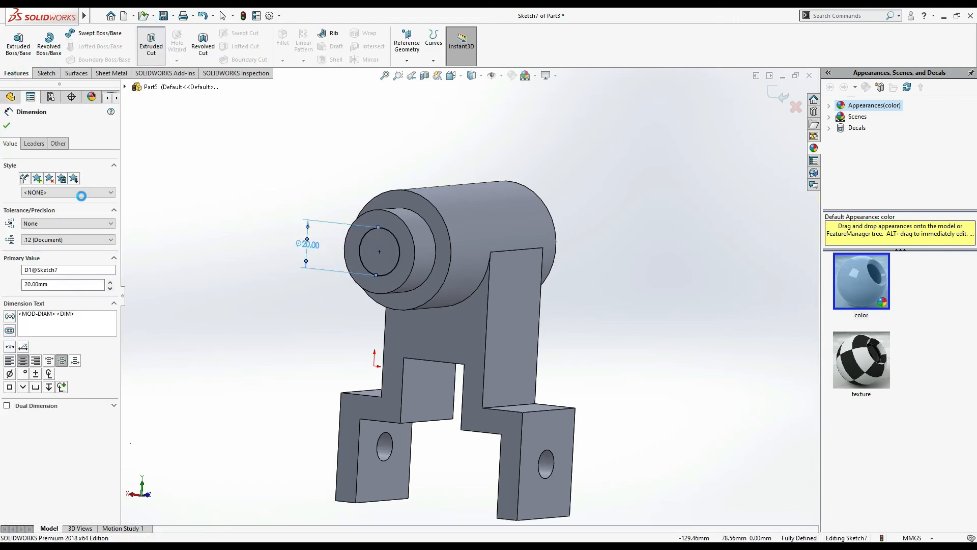
left_click(49, 188)
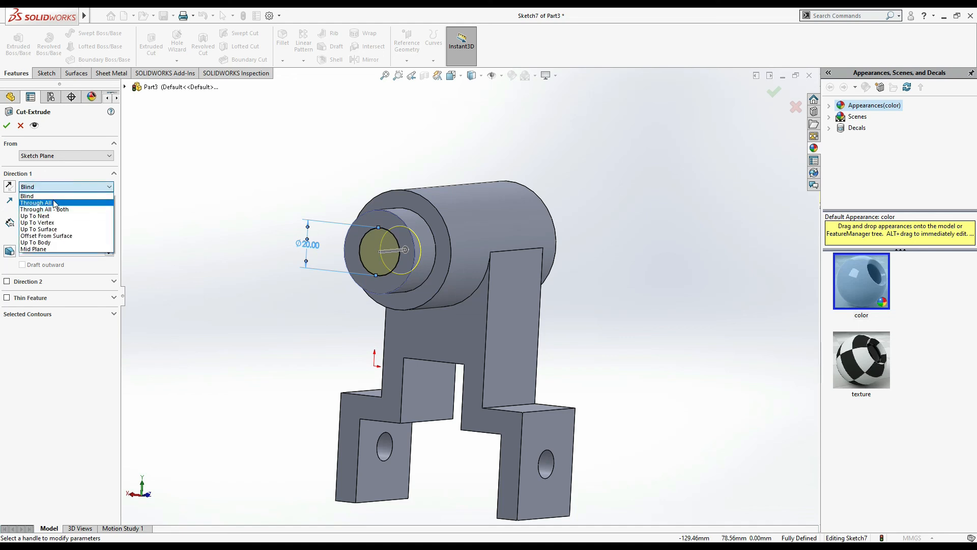
left_click(54, 202)
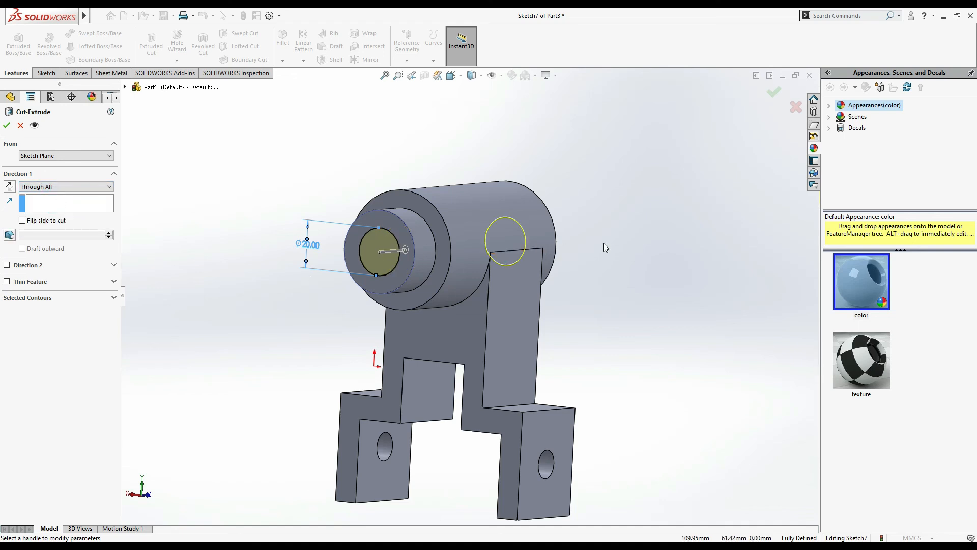
mouse_move(508, 258)
middle_mouse_down()
mouse_move(514, 250)
mouse_move(499, 248)
middle_mouse_up()
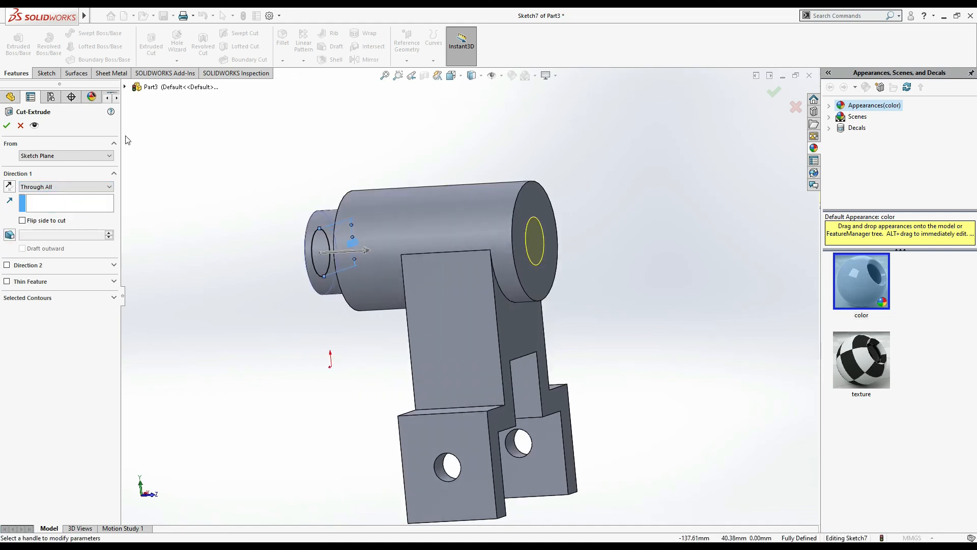
left_click(7, 125)
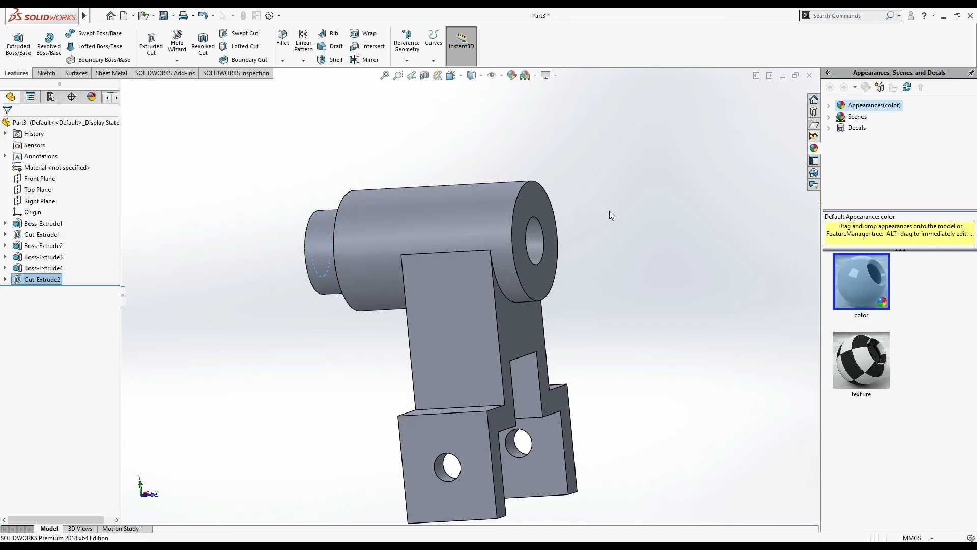
Step: Compare the bracket with the reference drawing and set the whole part's color appearance to grey, RGB 192, 192, 192
middle_click_drag(673, 194, 685, 191)
left_click(659, 200)
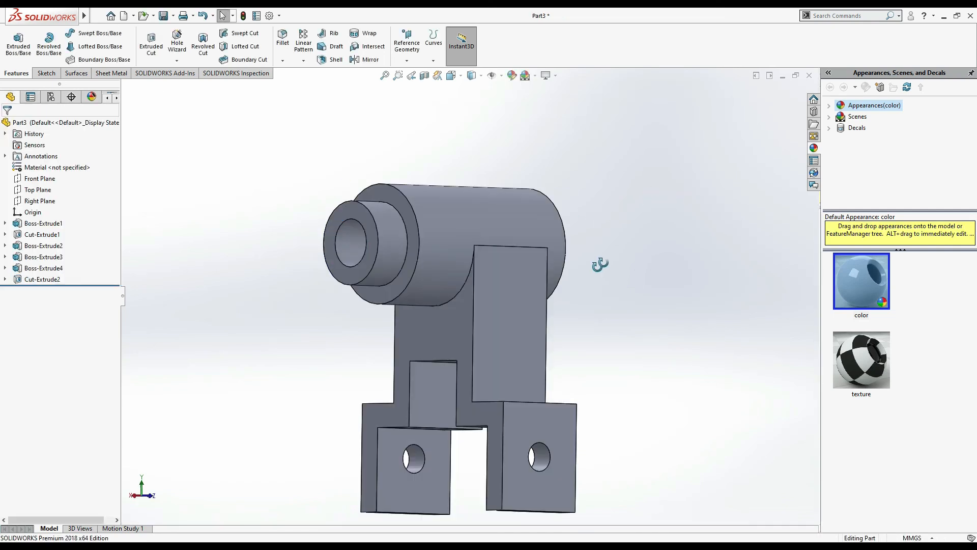
middle_click_drag(601, 265, 612, 255)
key("alt+Tab")
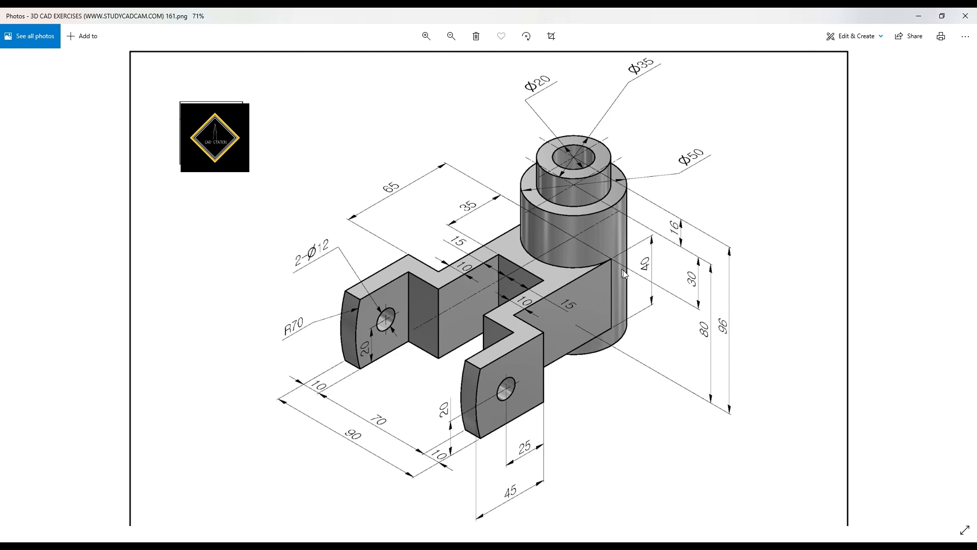
key("alt+Tab")
middle_click_drag(548, 198, 504, 81)
left_click(514, 74)
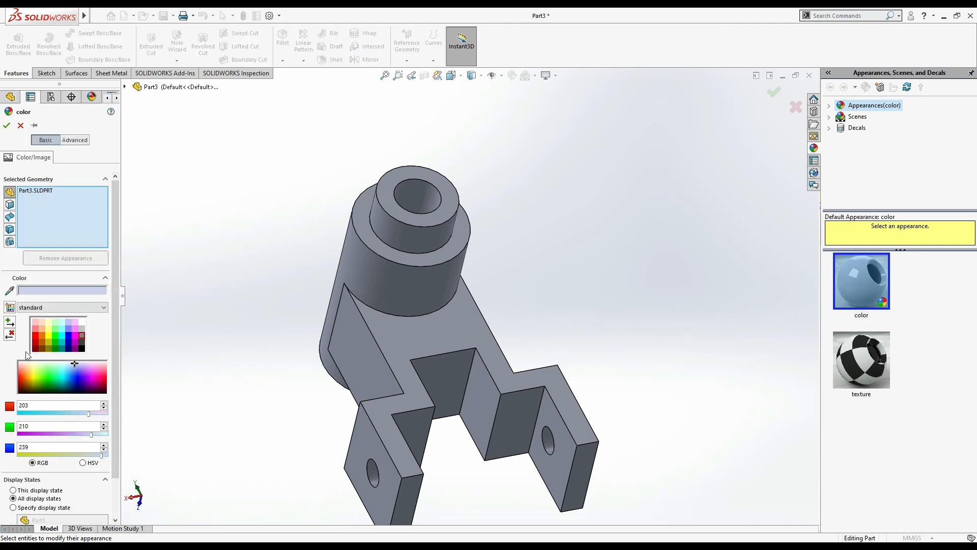
left_click(83, 329)
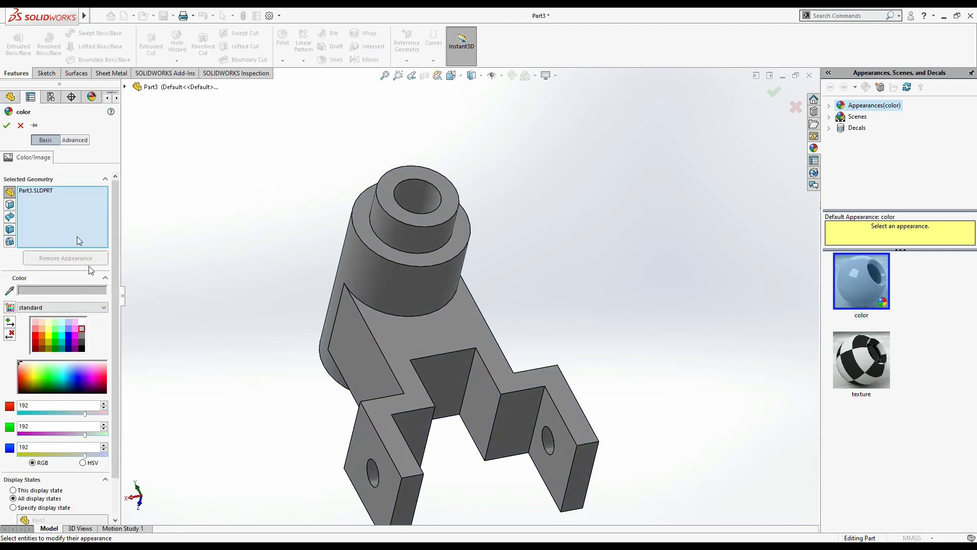
left_click(7, 126)
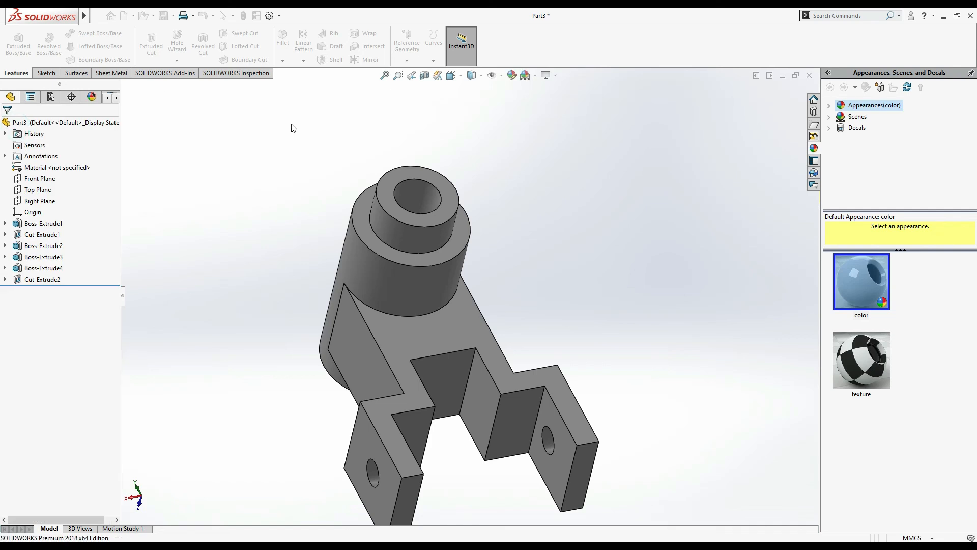
Step: Display the model in perspective and apply a plain white scene background
left_click(557, 77)
left_click(551, 112)
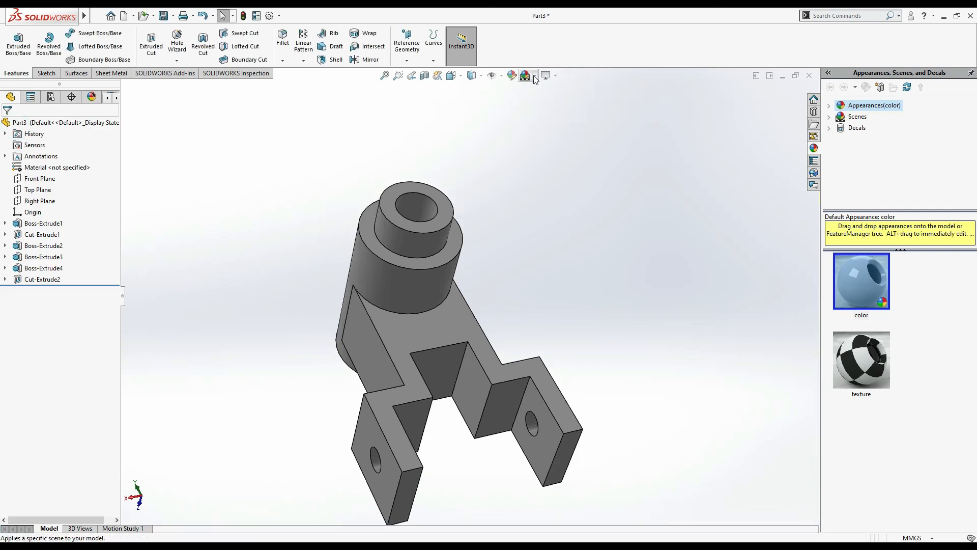
left_click(534, 75)
left_click(538, 97)
left_click(536, 174)
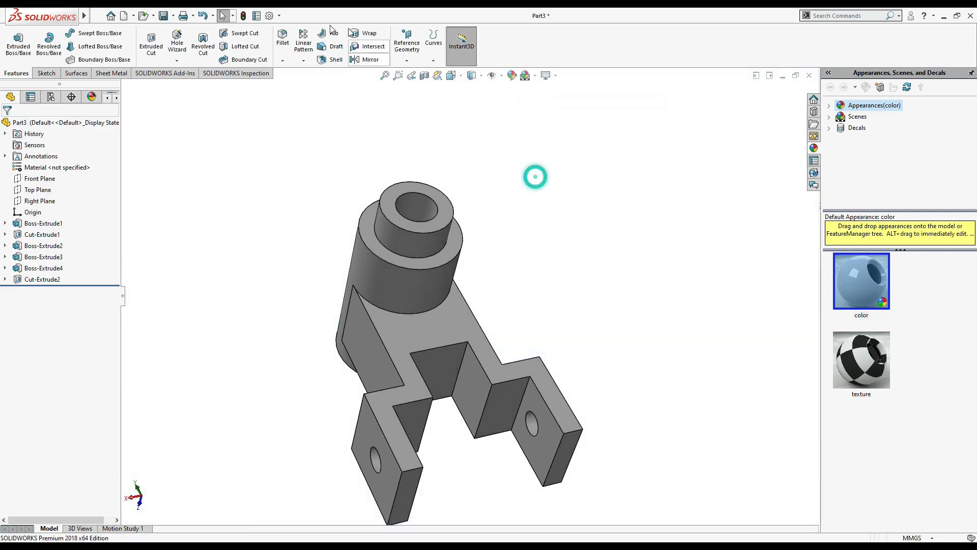
Step: Raise the document's image quality, with the shaded and draft resolution at its highest and the wireframe resolution close to its highest
left_click(279, 16)
left_click(288, 27)
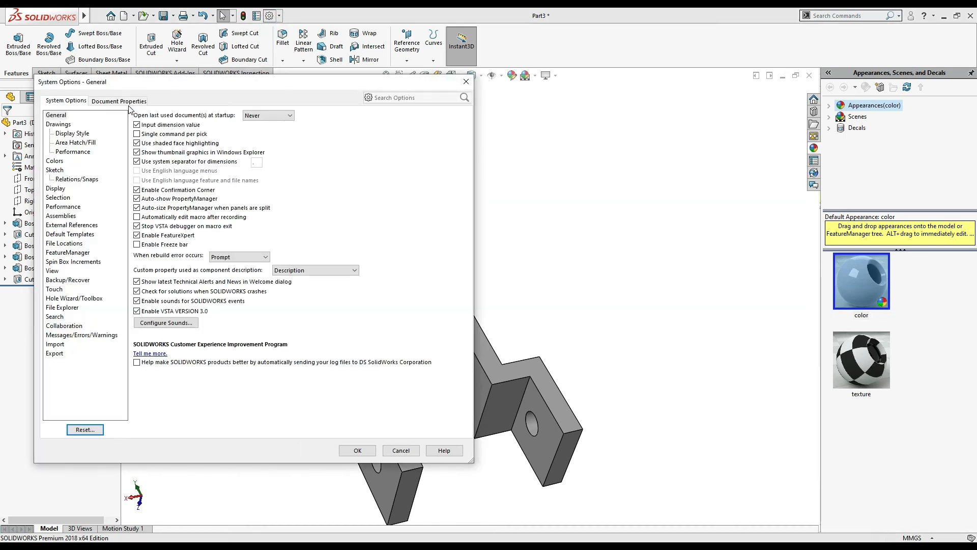
left_click(130, 102)
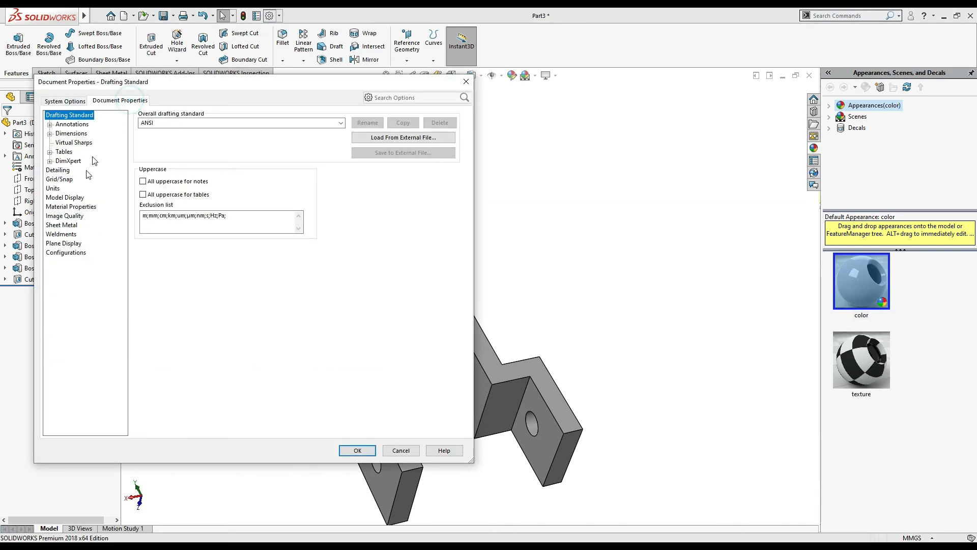
left_click(72, 216)
left_click_drag(227, 134, 328, 131)
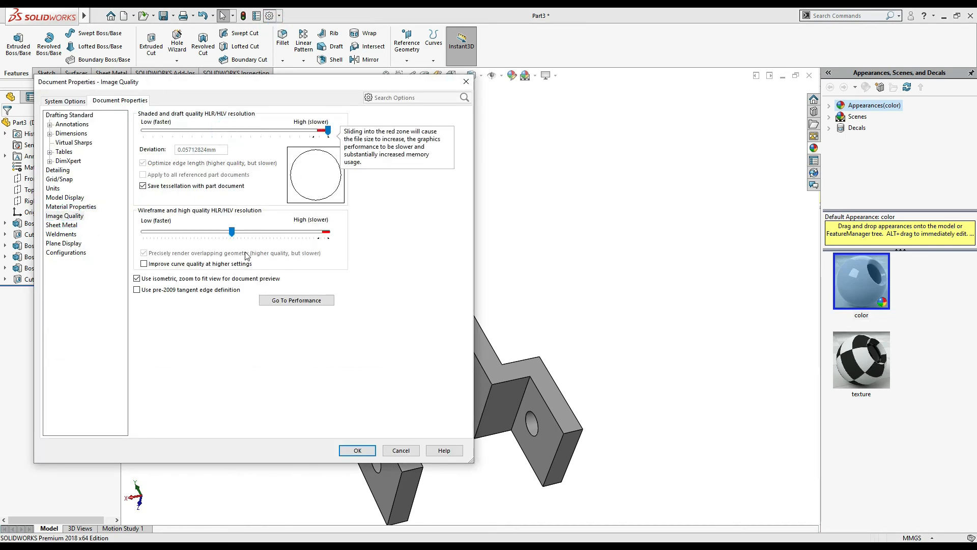
left_click_drag(236, 234, 323, 234)
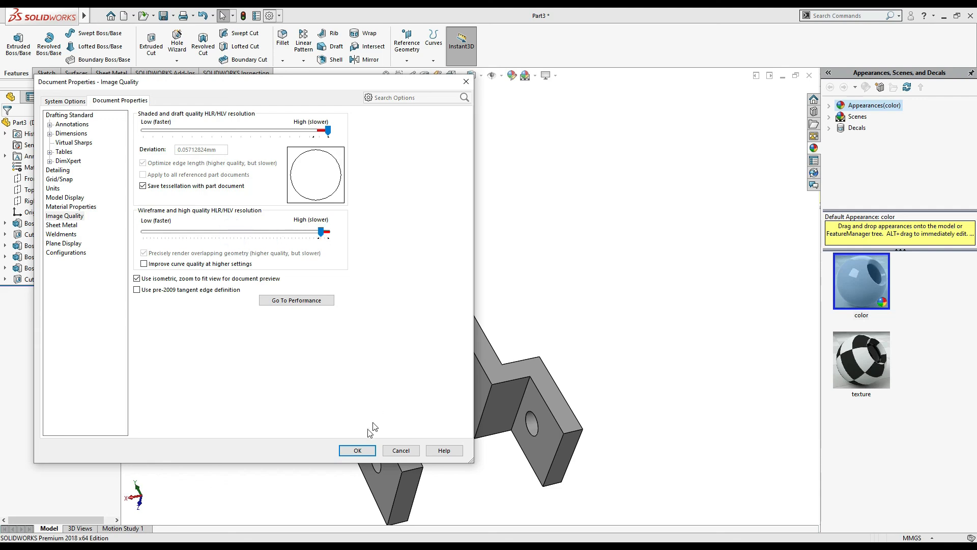
key("Return")
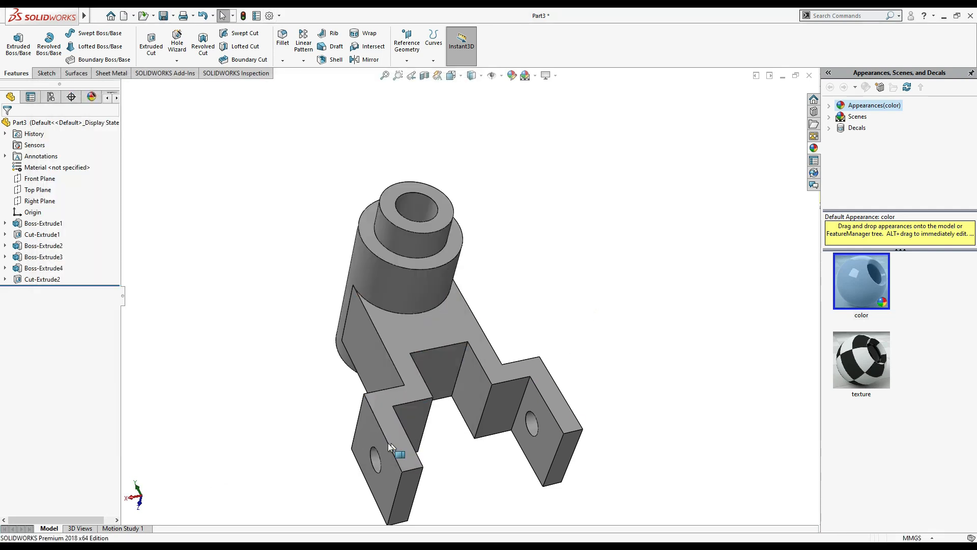
Step: Collapse the feature tree to enlarge the graphics area and rotate the bracket to view it from the other side
left_click(124, 297)
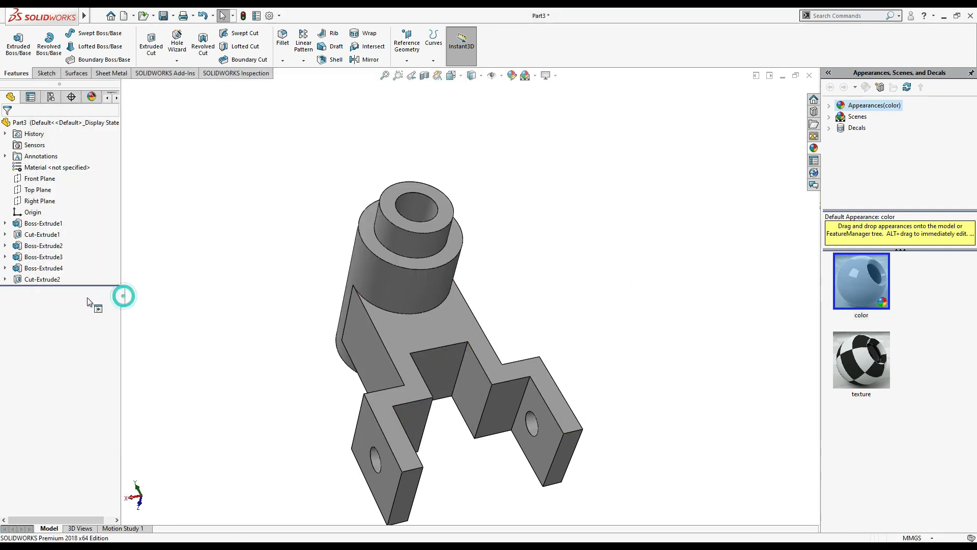
middle_click_drag(693, 351, 219, 244)
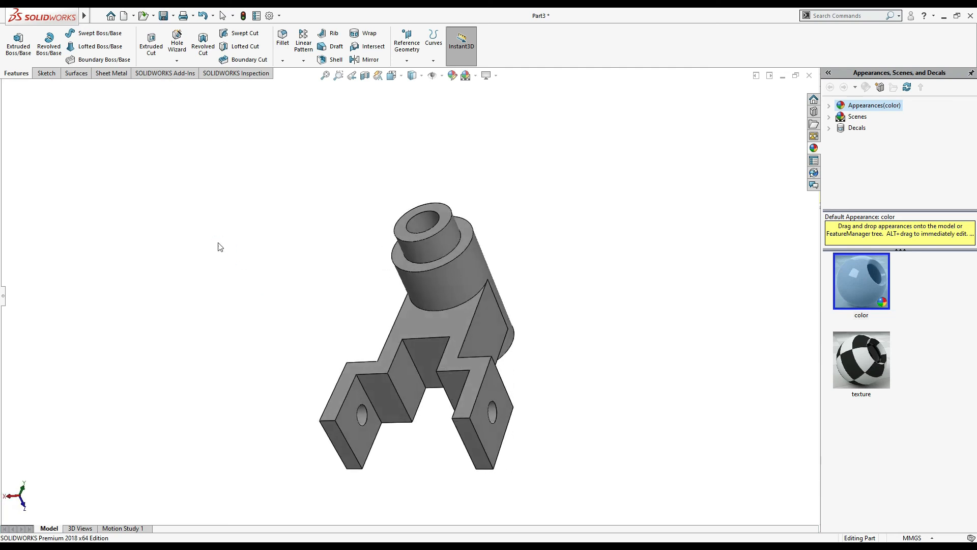